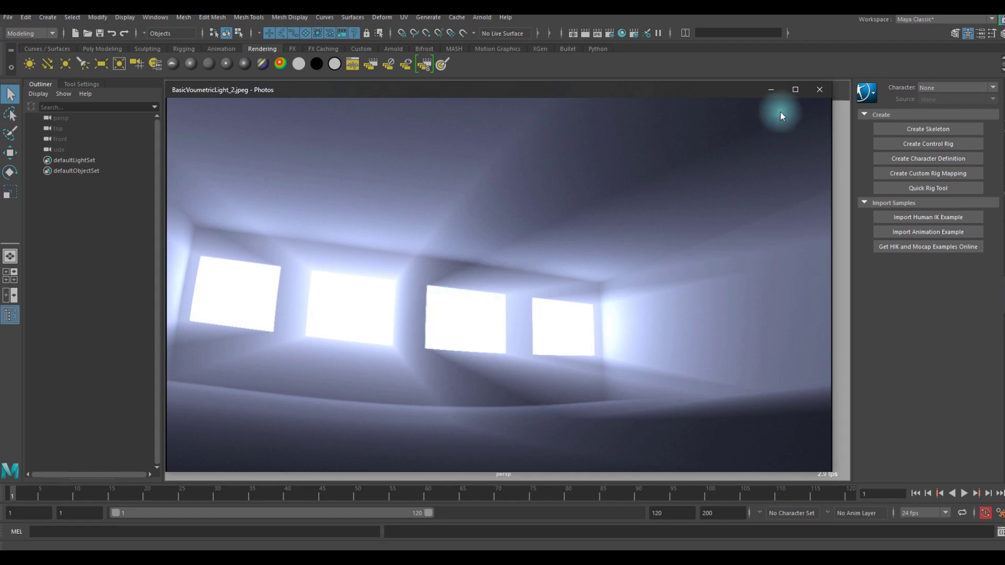
Nudge the BasicVolumetricLight_2.jpeg reference aside and minimize it to show Maya's empty grid.
drag(765, 95, 764, 90)
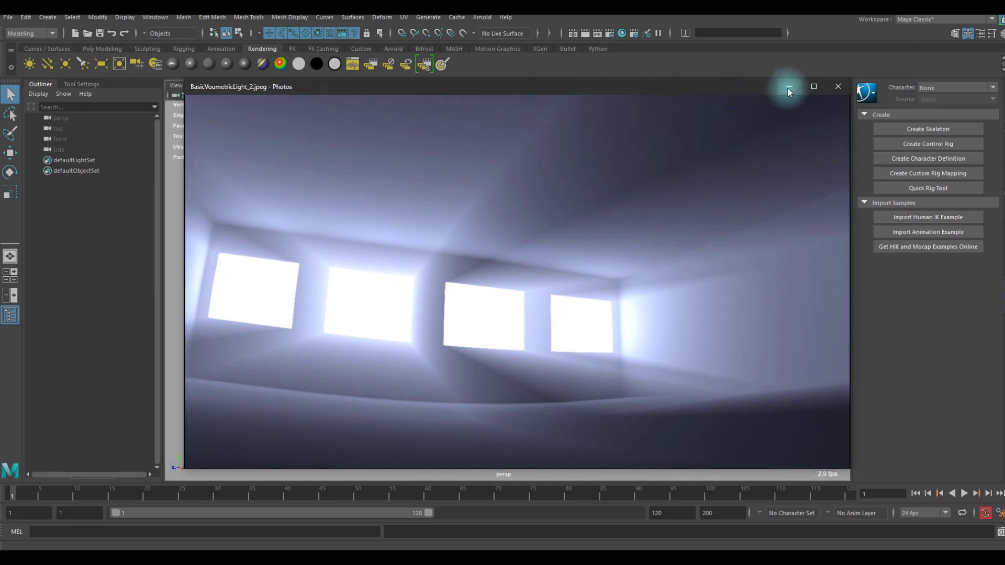
click(788, 87)
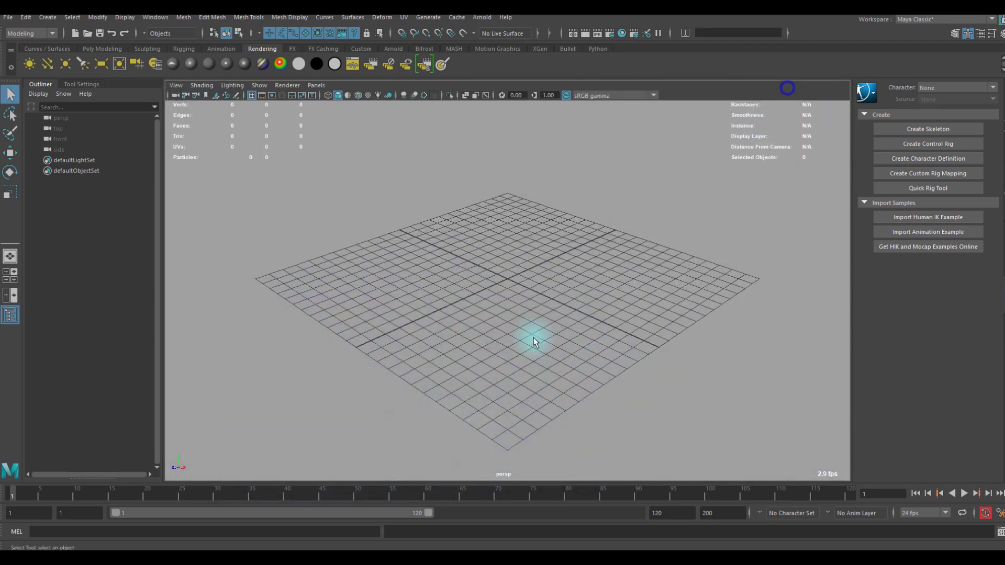
Create a poly plane, scale it well beyond the grid, and set both subdivisions to 1.
click(103, 48)
click(119, 64)
key(w)
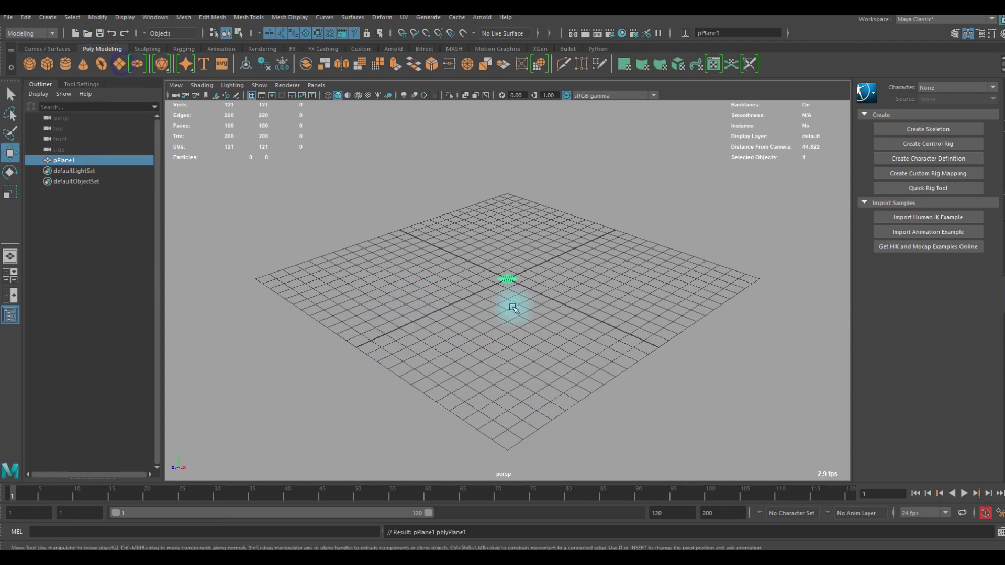
key(r)
drag(507, 279, 784, 353)
key(w)
drag(506, 240, 506, 228)
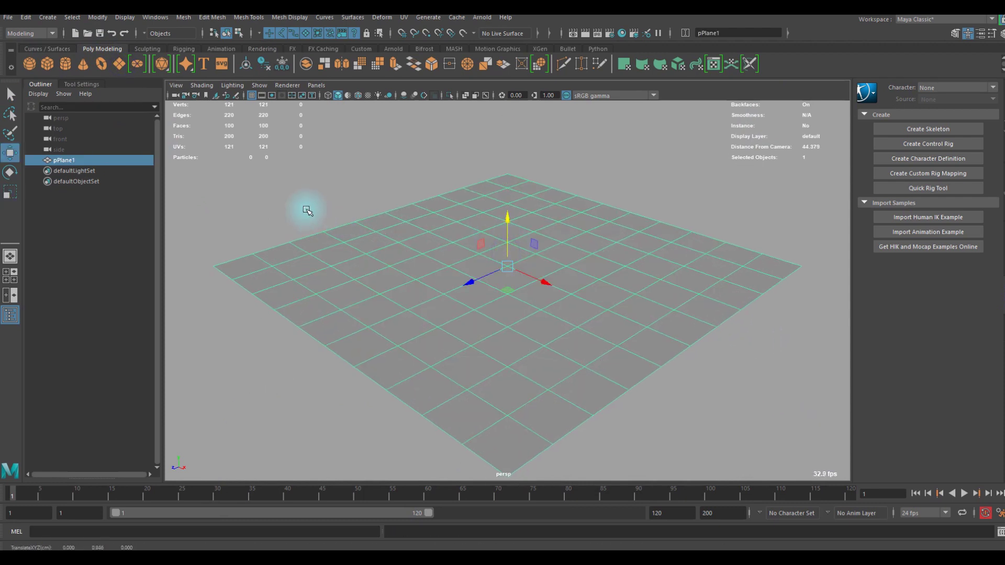
key(t)
drag(675, 201, 576, 199)
drag(668, 208, 564, 209)
Extrude the plane's border edges upward with Ctrl+E into tall walls, then face the back wall.
key(q)
right_drag(464, 204, 434, 195)
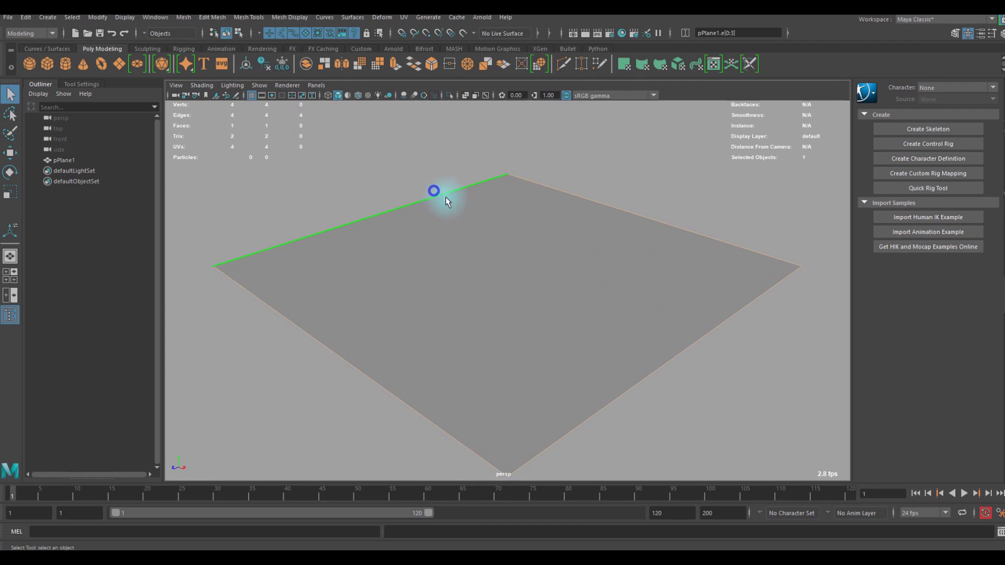
key(ctrl+e)
drag(516, 224, 511, 103)
alt+middle_drag(510, 157, 518, 276)
alt+drag(518, 276, 405, 217)
scroll(406, 218, up, 3)
right_drag(422, 257, 423, 286)
alt+drag(458, 296, 413, 282)
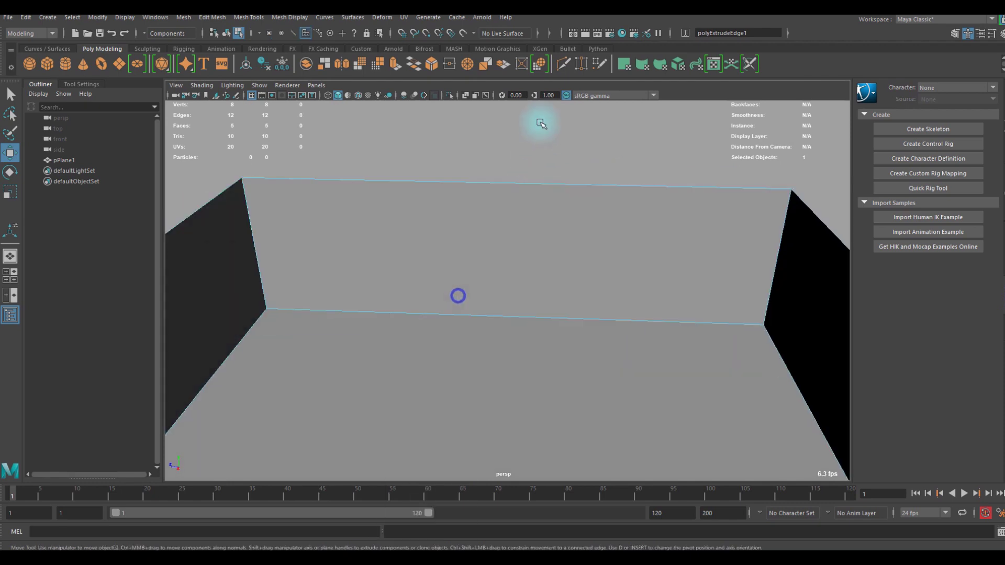
Multi-cut edge loops at 25%, 50% and 75% across the wall.
click(563, 63)
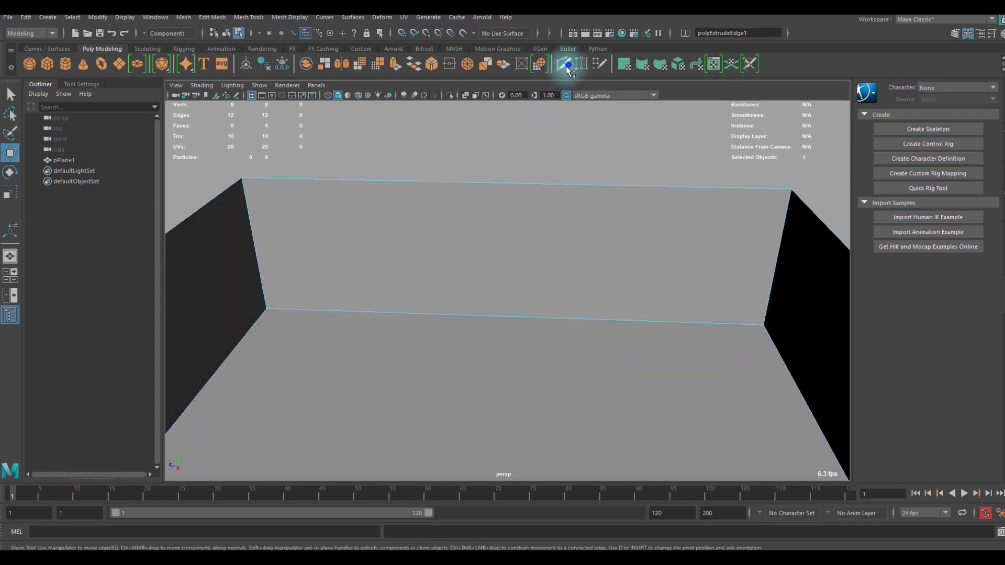
ctrl+shift+click(501, 194)
ctrl+shift+click(417, 197)
ctrl+shift+click(601, 200)
key(q)
alt+drag(419, 267, 451, 261)
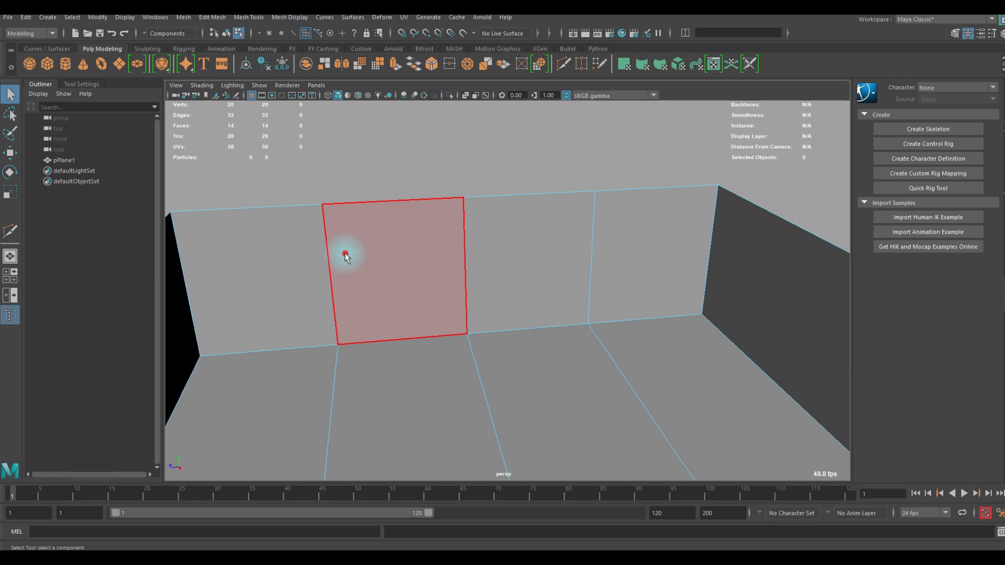
Inset the four wall panels with offset 1.5, squash and raise them, then delete them.
drag(269, 278, 635, 249)
key(ctrl+e)
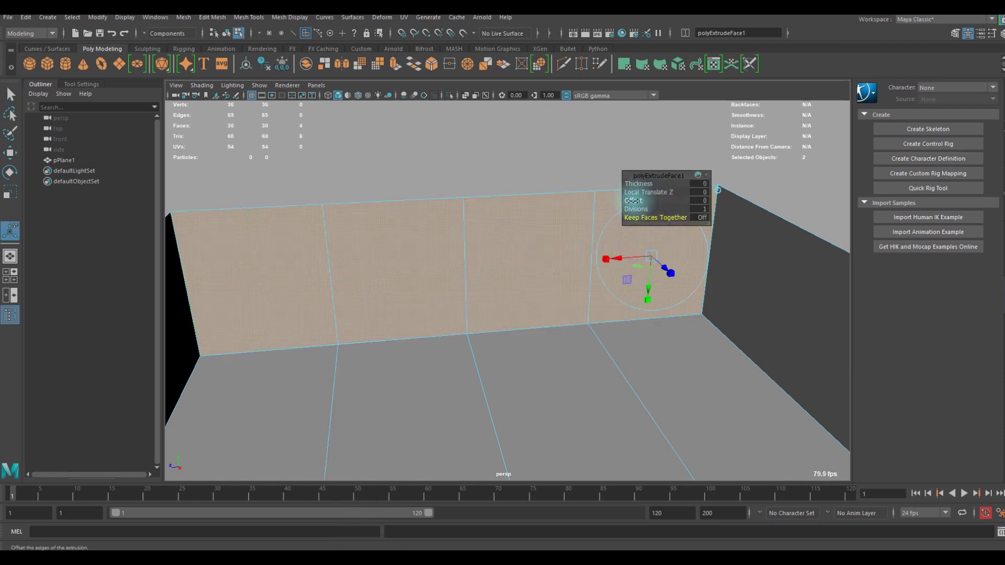
drag(633, 200, 637, 201)
key(w)
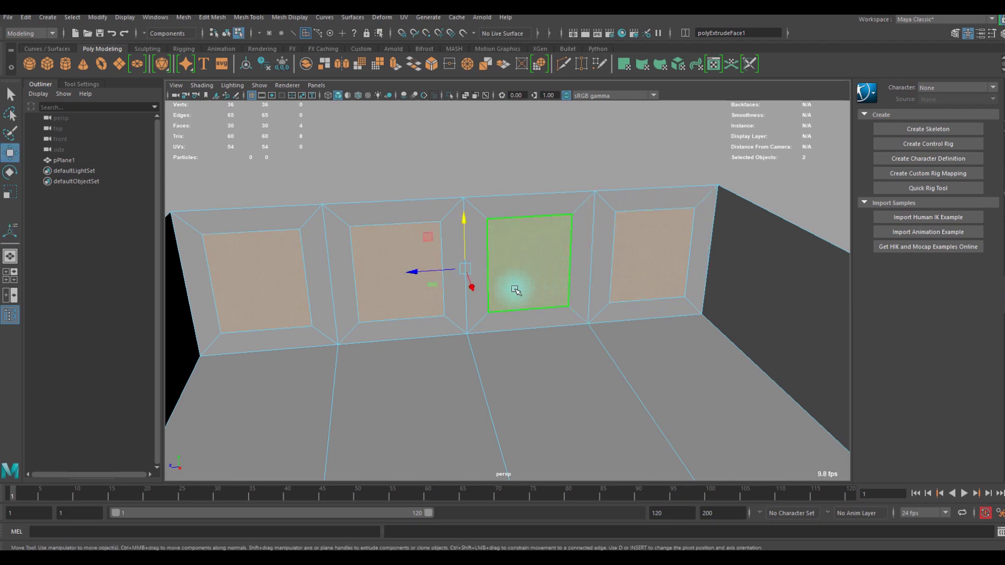
key(r)
mouse_move(464, 224)
mouse_down()
mouse_move(464, 247)
mouse_move(467, 228)
mouse_up()
key(w)
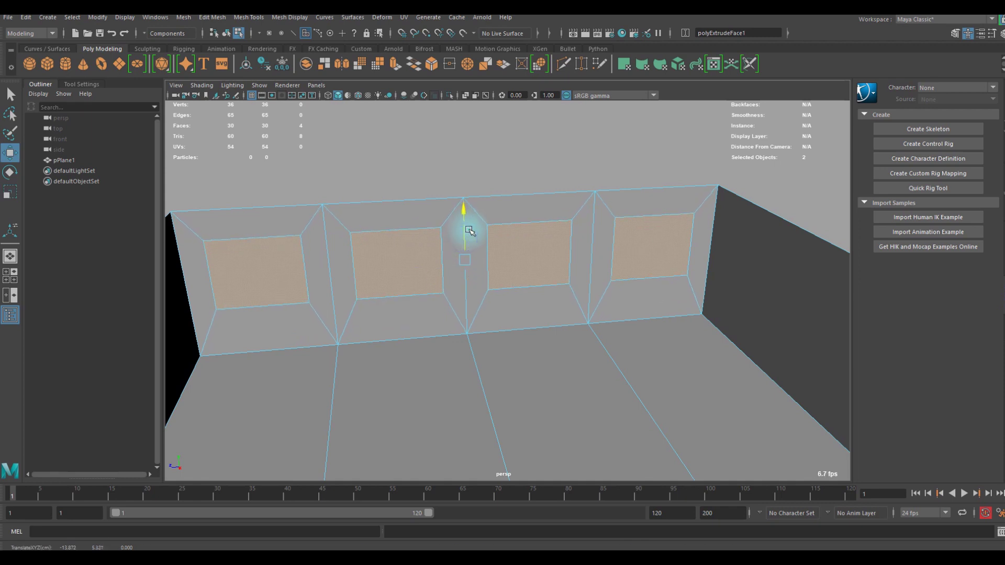
key(Delete)
right_drag(426, 218, 450, 236)
click(425, 220)
Select the complete top rim edge loop of the walls.
scroll(450, 237, down, 4)
double_click(460, 293)
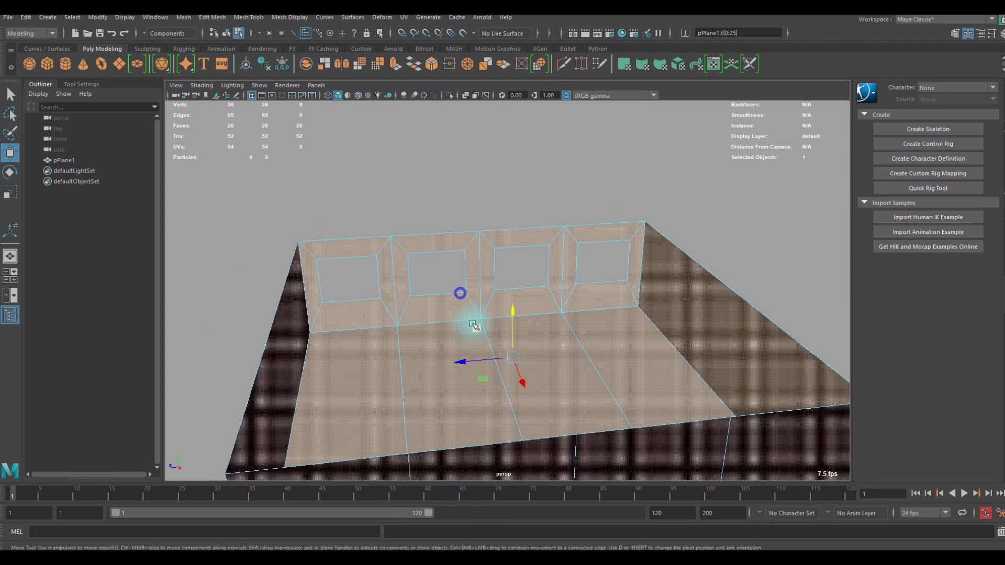
alt+drag(444, 326, 462, 324)
right_drag(428, 230, 428, 199)
scroll(427, 209, down, 3)
click(366, 267)
shift+double_click(558, 240)
shift+click(458, 386)
shift+double_click(706, 341)
alt+drag(680, 359, 624, 372)
Try a bevel on the rim and undo it, then bridge the rim edges into a ceiling.
click(213, 17)
click(243, 55)
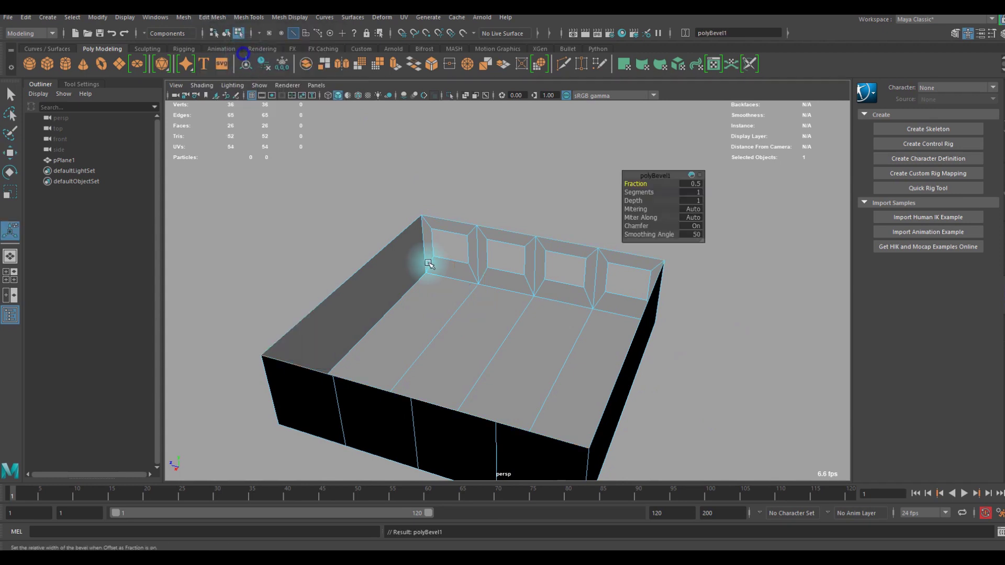
key(q)
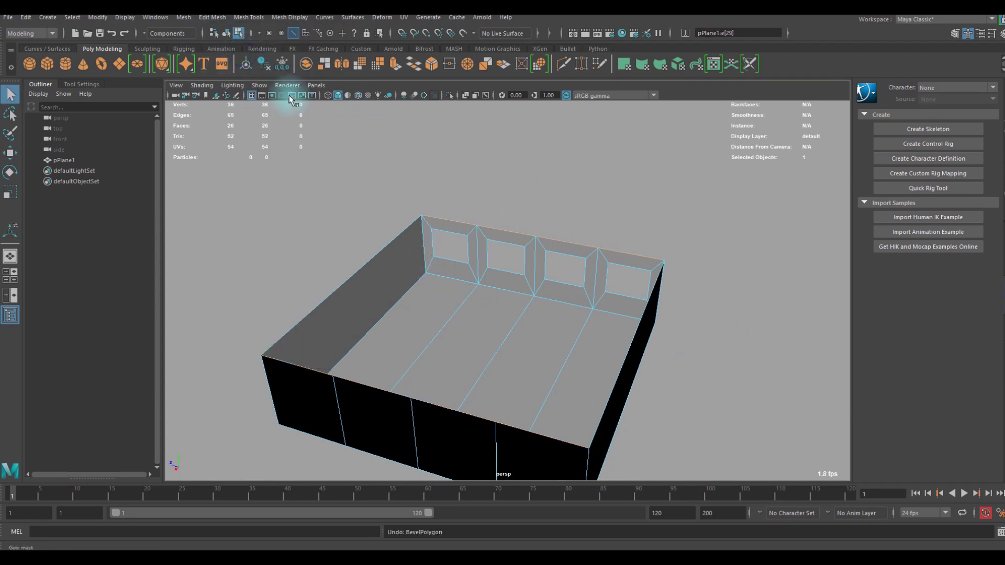
click(212, 17)
click(246, 65)
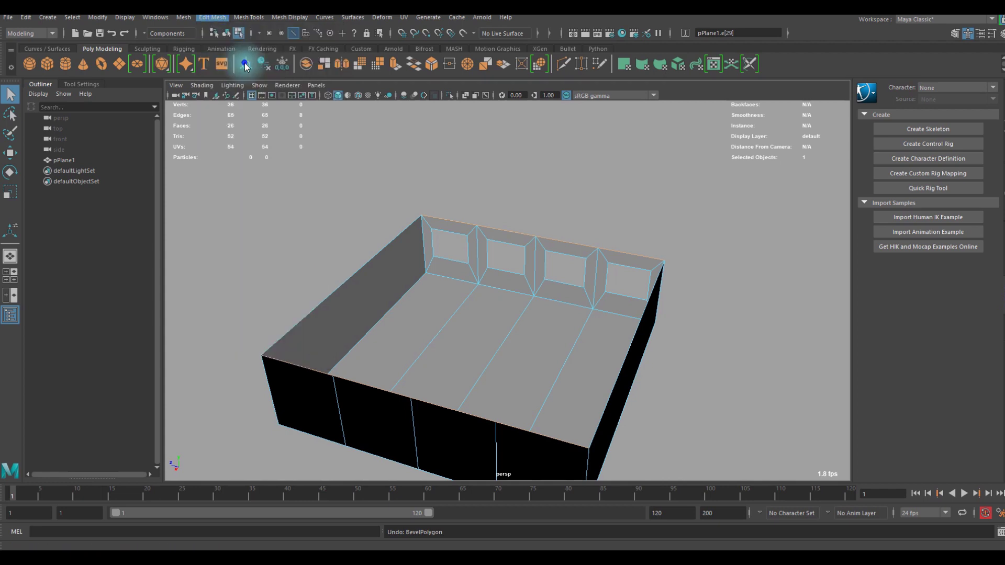
key(q)
right_drag(513, 254, 513, 286)
double_click(513, 285)
alt+drag(514, 287, 587, 314)
Extrude all room faces with a wall thickness of about 0.6, then deselect the mesh.
key(ctrl+e)
scroll(587, 314, up, 5)
alt+middle_drag(587, 314, 570, 174)
scroll(569, 176, up, 5)
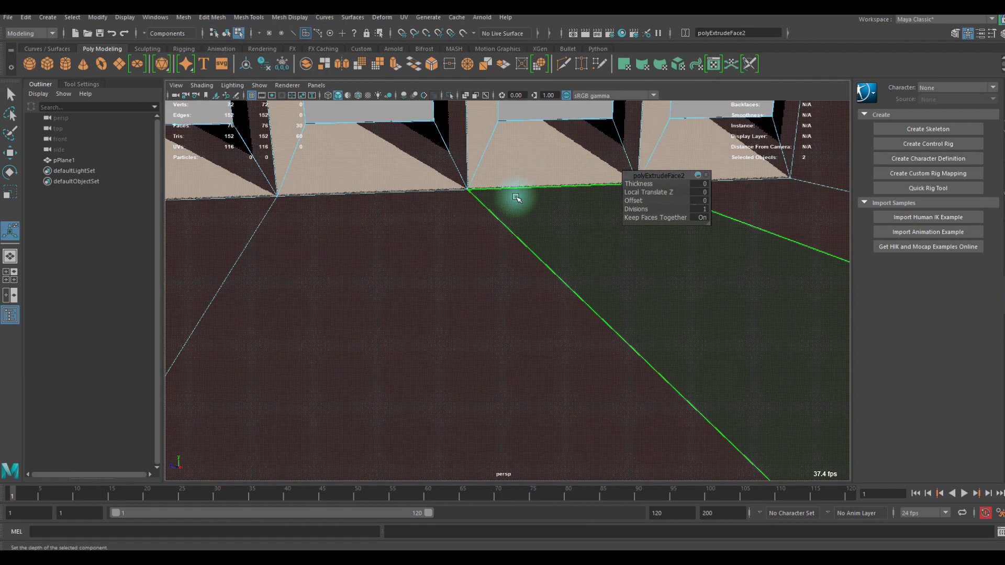
alt+middle_drag(521, 196, 536, 216)
drag(638, 184, 642, 186)
alt+middle_drag(528, 231, 527, 271)
key(q)
right_drag(584, 133, 623, 112)
click(522, 166)
Inspect the window wall from inside and undo the wall-thickness extrusion.
mouse_move(531, 296)
alt+mouse_down()
mouse_move(522, 246)
mouse_move(538, 263)
mouse_move(587, 264)
mouse_move(549, 302)
alt+mouse_up()
scroll(548, 298, up, 2)
click(606, 302)
scroll(598, 333, down, 1)
key(ctrl+z)
key(ctrl+z)
key(ctrl+z)
key(ctrl+z)
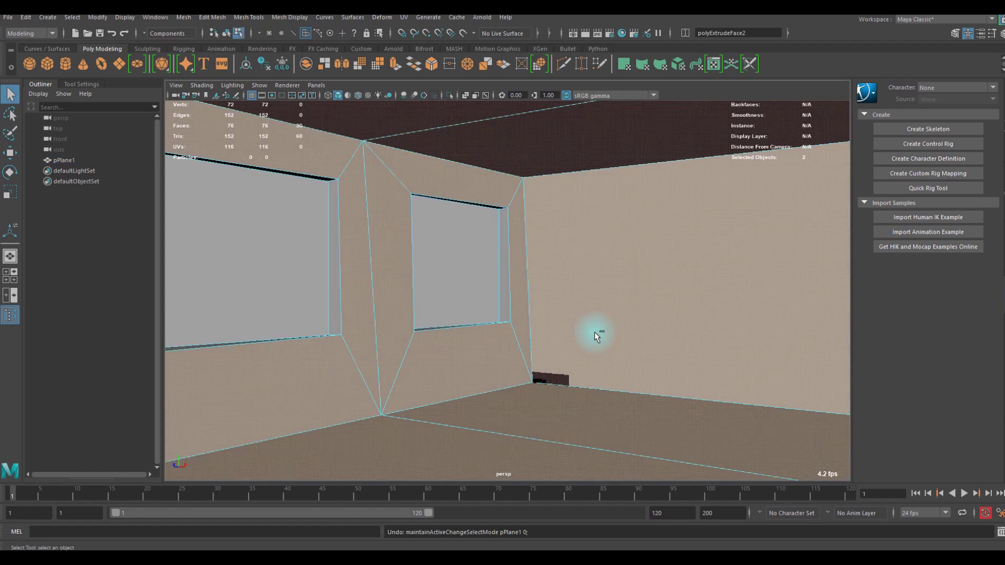
key(ctrl+z)
key(ctrl+z)
key(ctrl+z)
scroll(590, 331, down, 3)
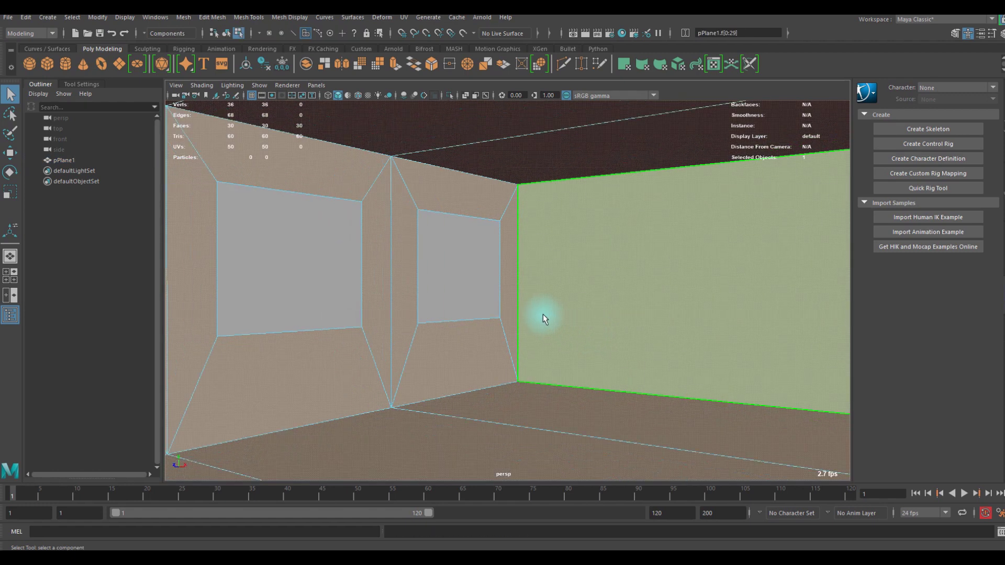
alt+drag(542, 317, 527, 306)
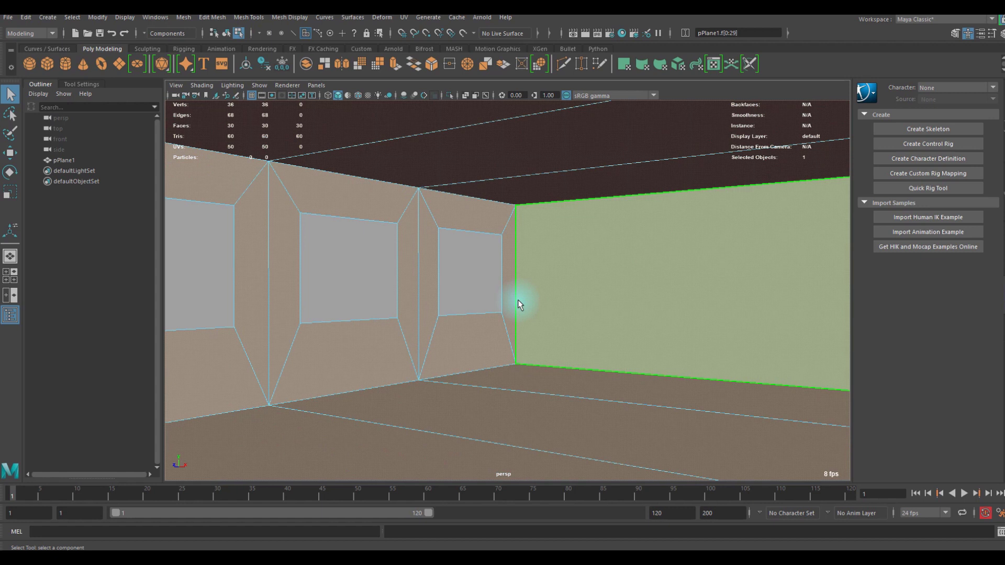
Re-extrude all faces with thickness 0.2, deselect, and navigate back inside the room.
key(r)
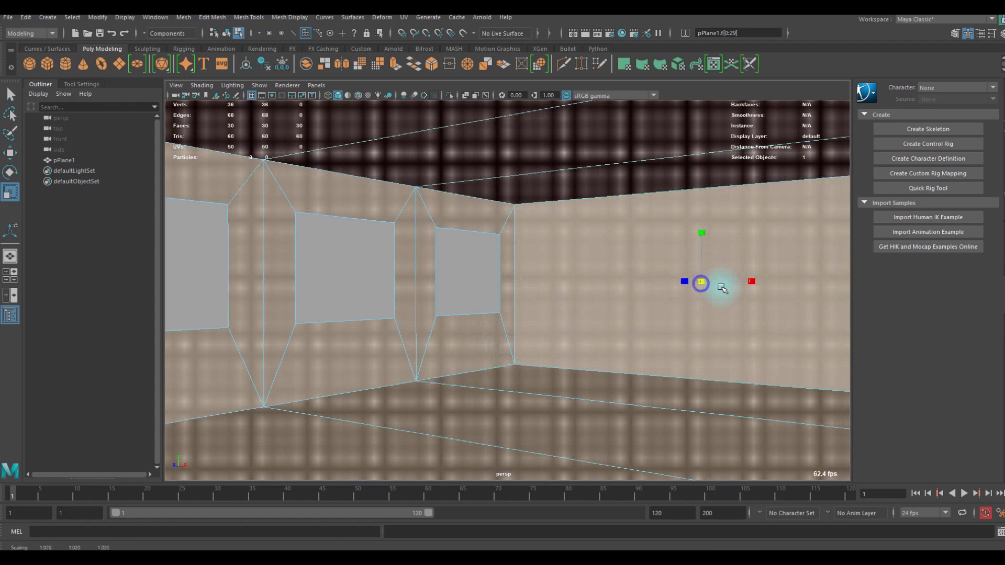
key(ctrl+e)
drag(642, 181, 642, 188)
key(q)
right_drag(498, 233, 527, 211)
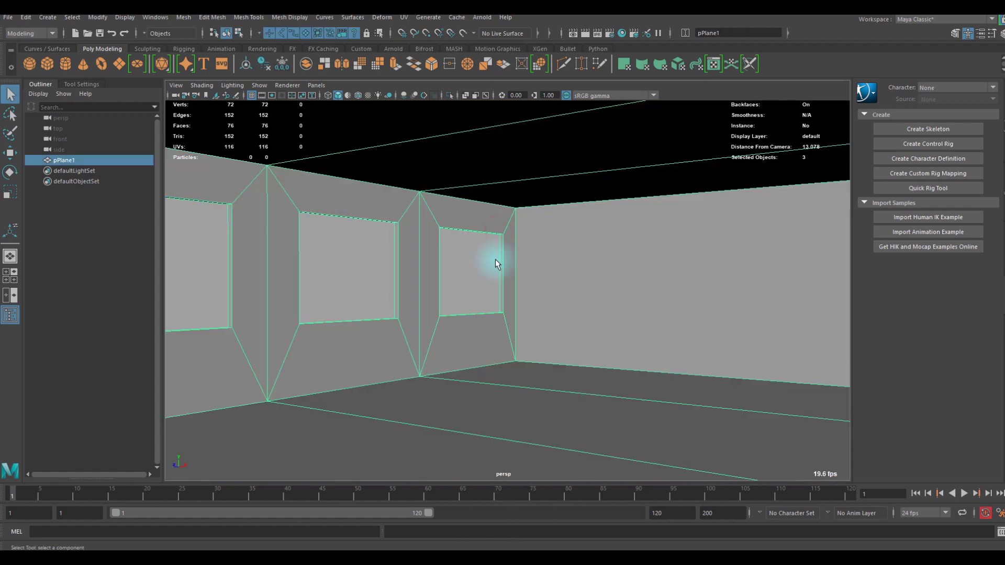
click(492, 265)
scroll(553, 313, down, 3)
alt+right_drag(507, 314, 539, 329)
alt+middle_drag(538, 330, 570, 289)
mouse_move(591, 294)
alt+right_down()
mouse_move(526, 303)
mouse_move(585, 312)
alt+right_up()
scroll(585, 312, up, 4)
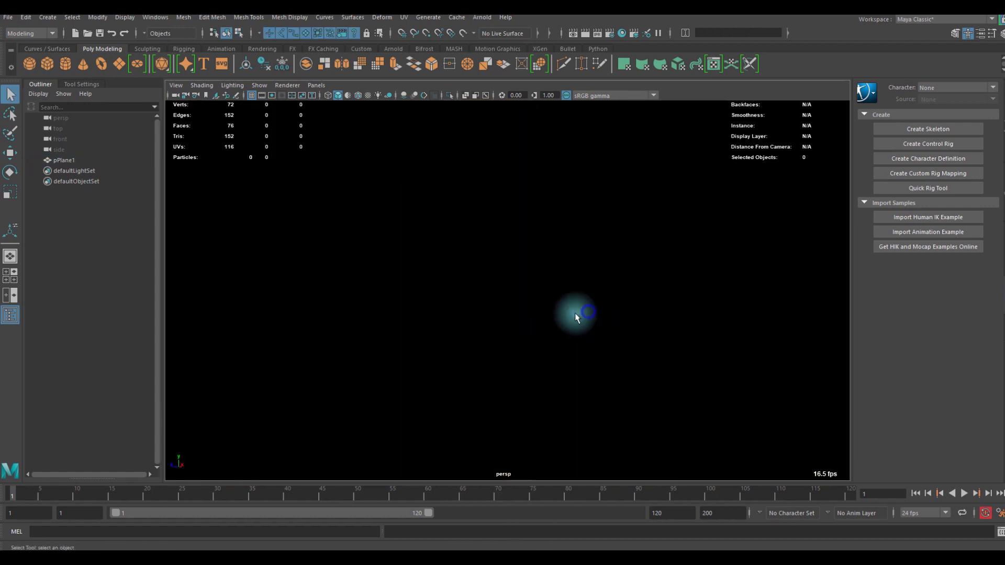
scroll(545, 299, down, 3)
scroll(563, 301, up, 2)
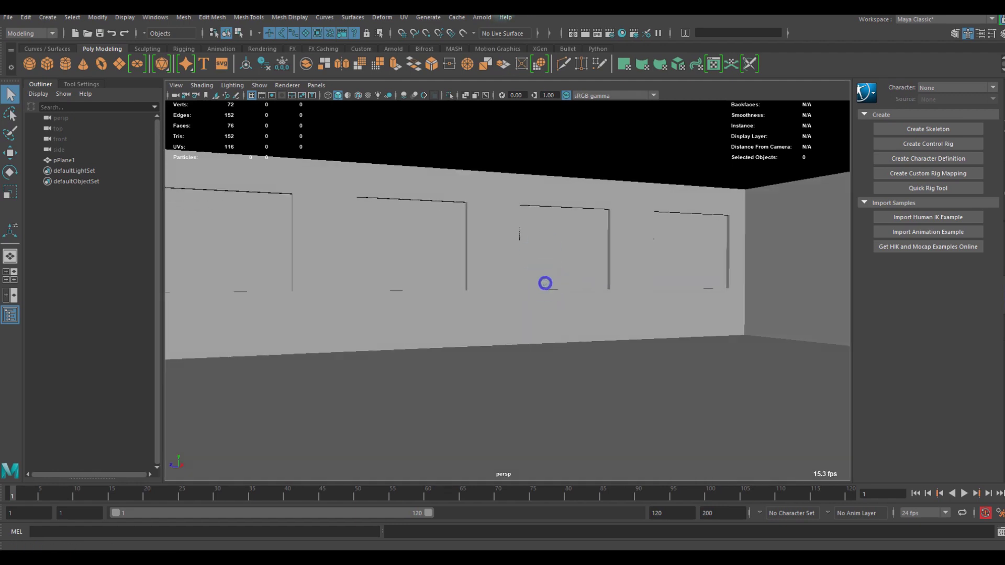
Add an Arnold Skydome Light to the scene.
click(480, 20)
mouse_move(503, 71)
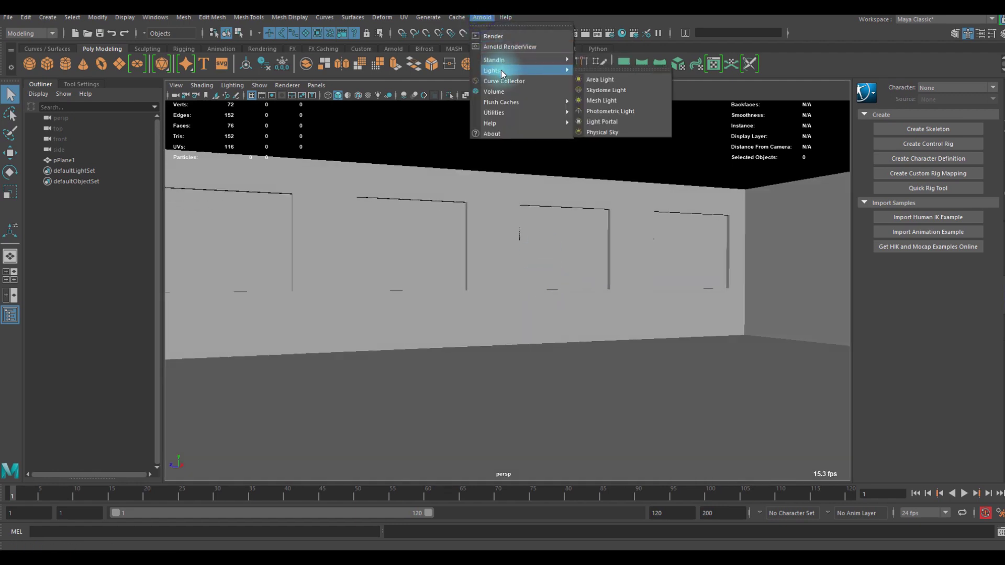
click(598, 92)
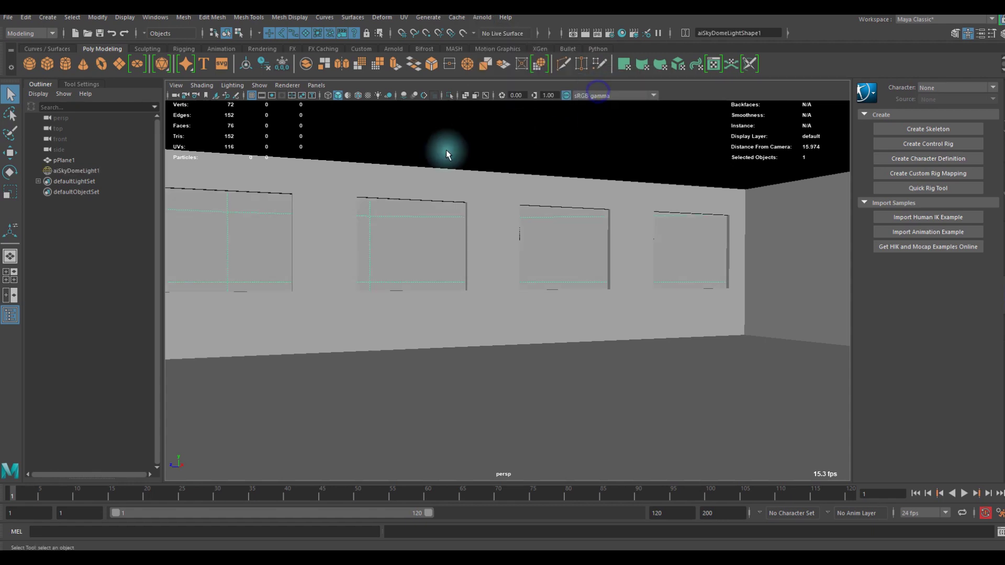
Start an IPR render in Arnold RenderView and tumble the camera to frame the glowing windows.
click(486, 19)
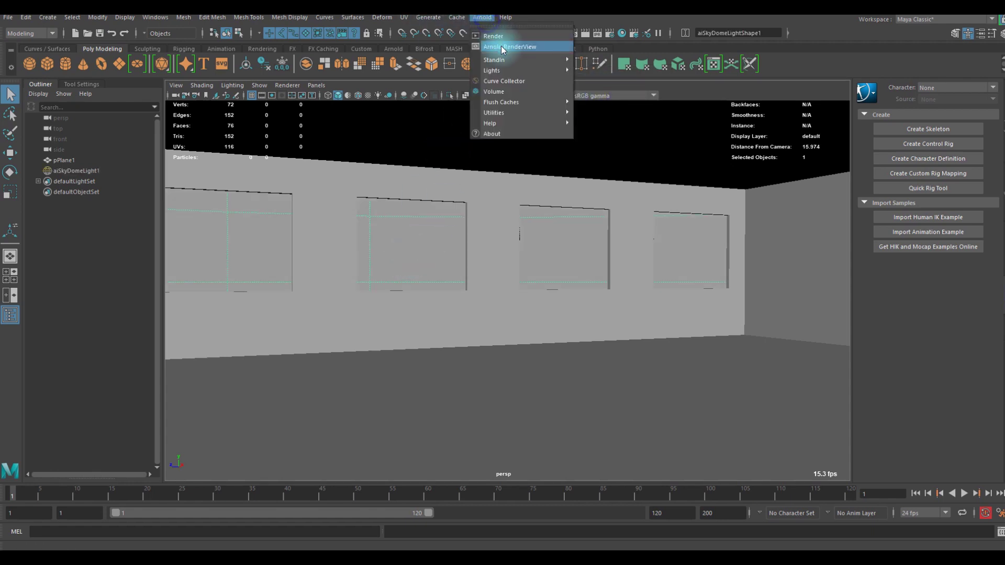
click(500, 46)
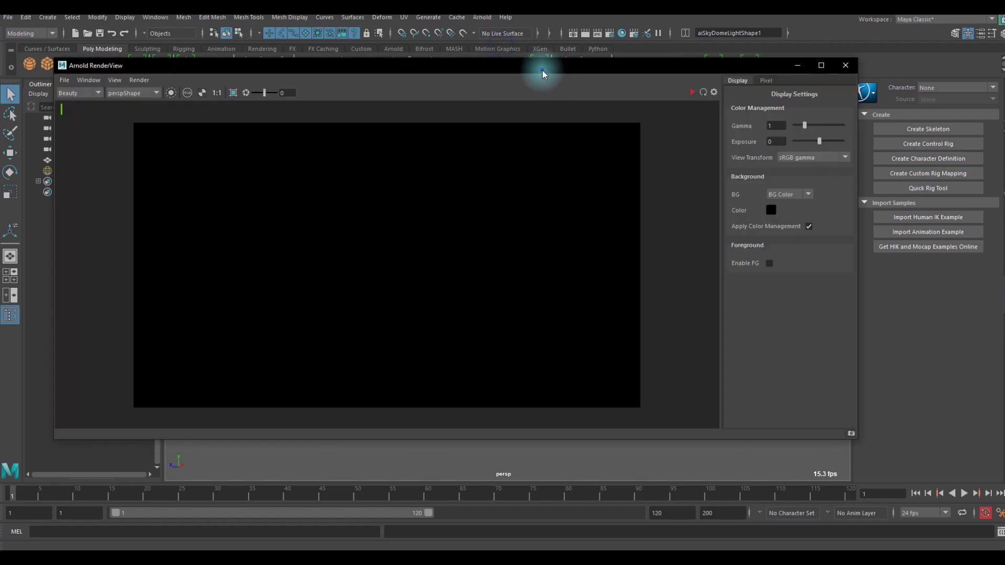
drag(542, 70, 523, 64)
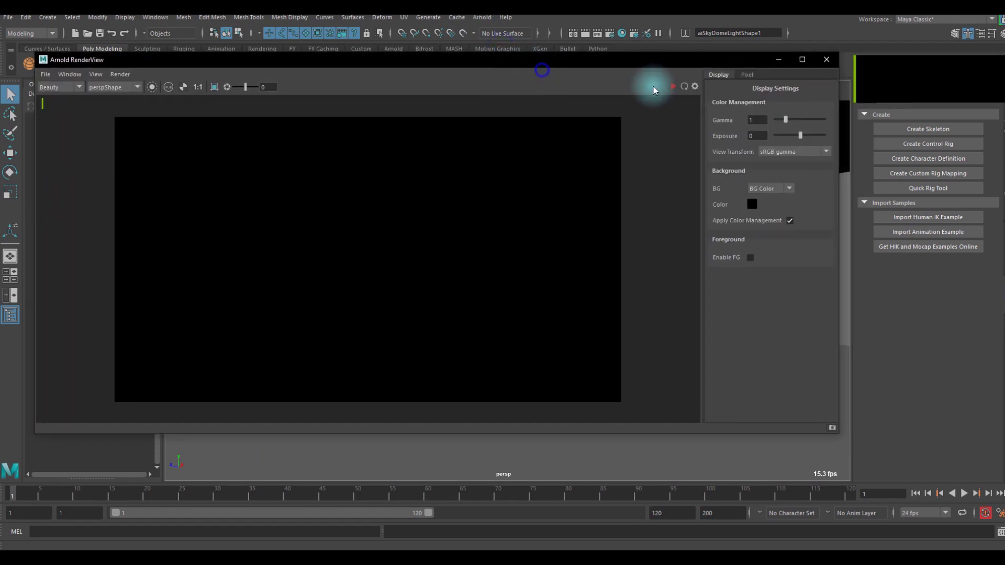
click(674, 85)
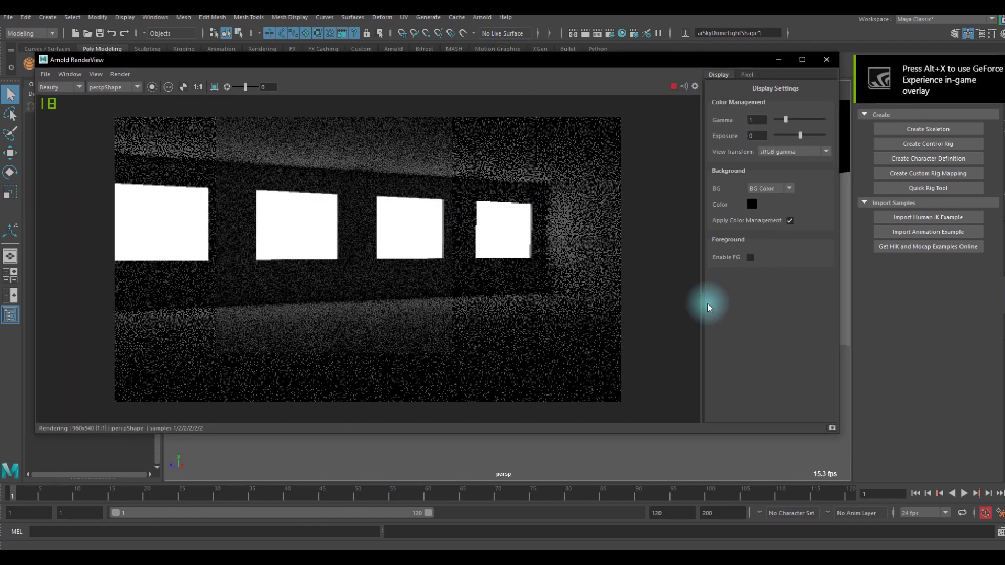
alt+middle_drag(482, 453, 532, 436)
mouse_move(534, 438)
alt+mouse_down()
mouse_move(410, 439)
mouse_move(547, 443)
mouse_move(514, 442)
alt+mouse_up()
alt+middle_drag(515, 442, 510, 442)
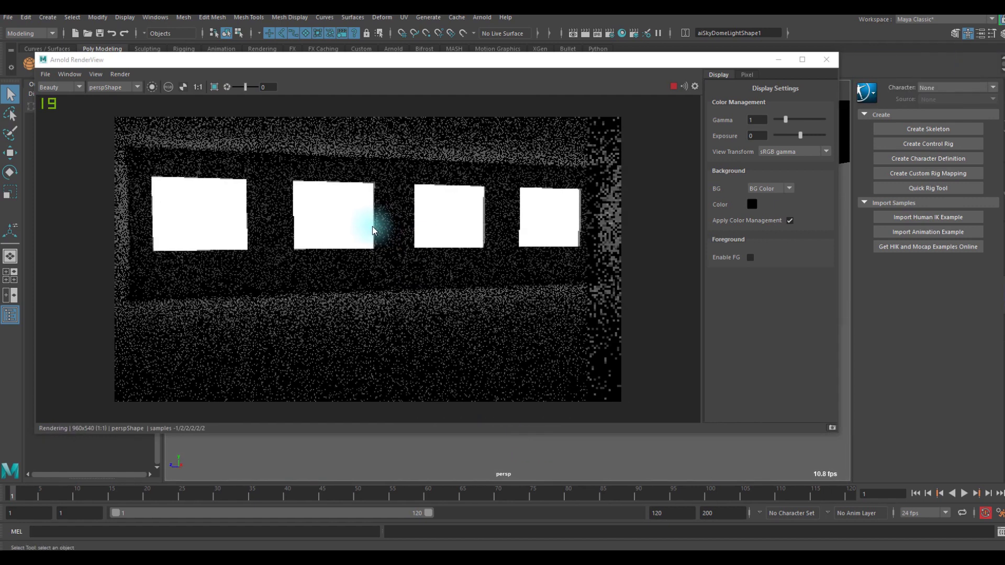
click(345, 222)
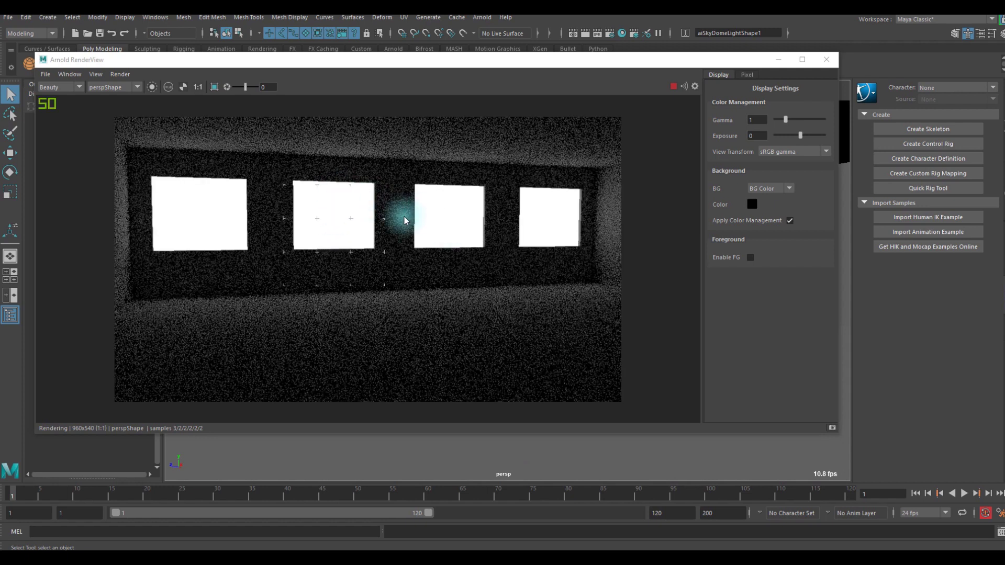
drag(360, 240, 382, 197)
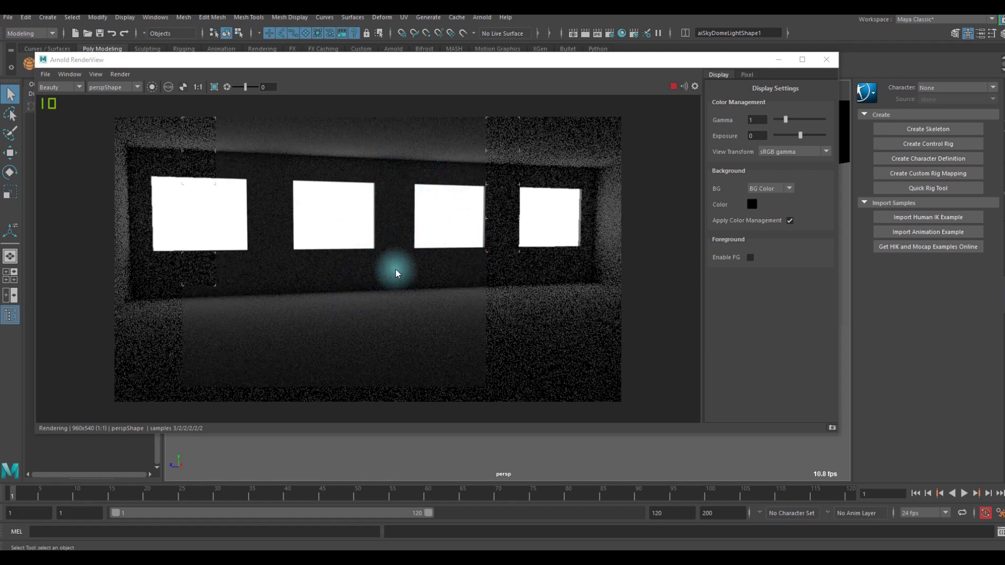
In Render Settings' Environment section, create an aiAtmosphereVolume atmosphere and show its attributes.
click(826, 60)
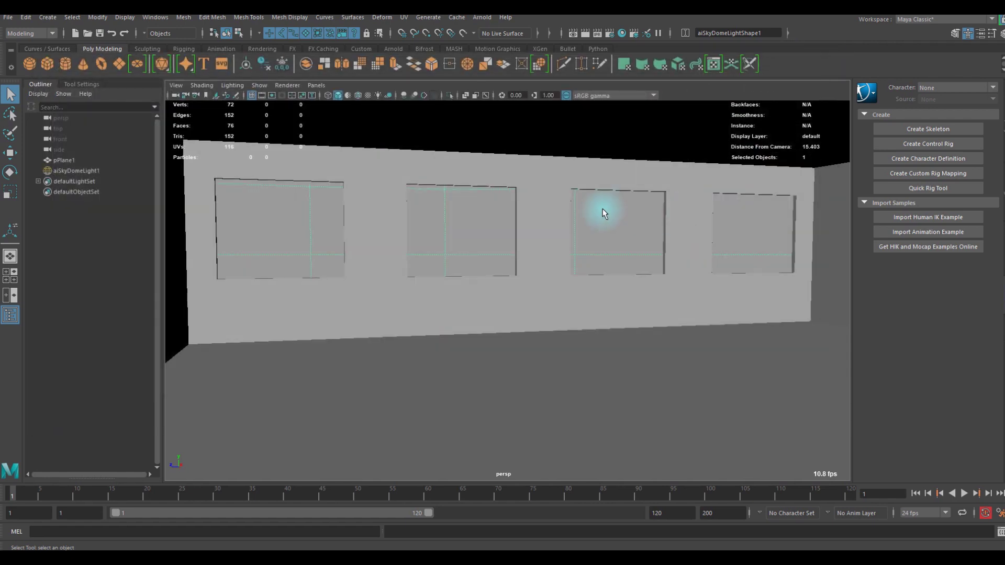
click(489, 20)
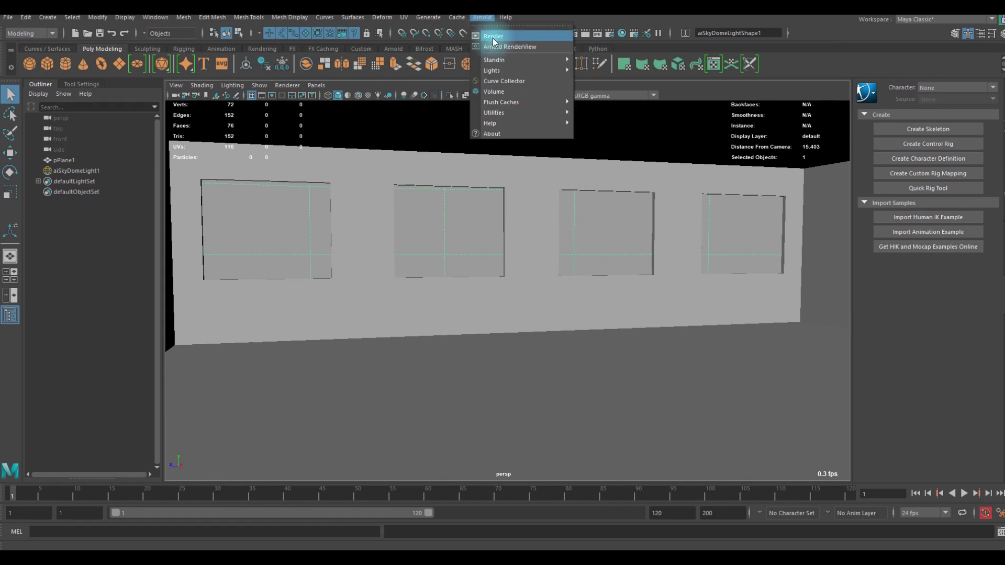
click(574, 23)
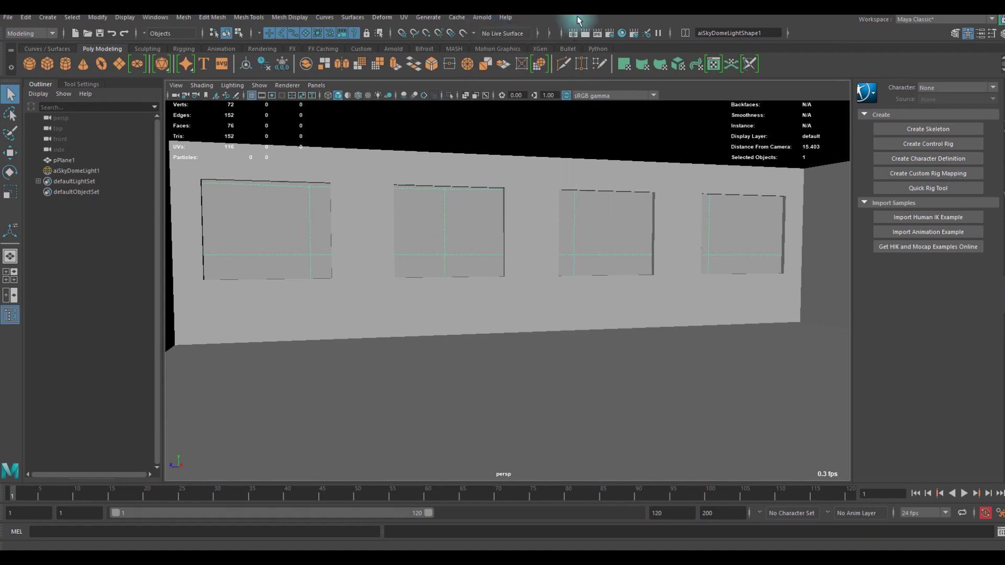
click(609, 33)
drag(514, 83, 494, 51)
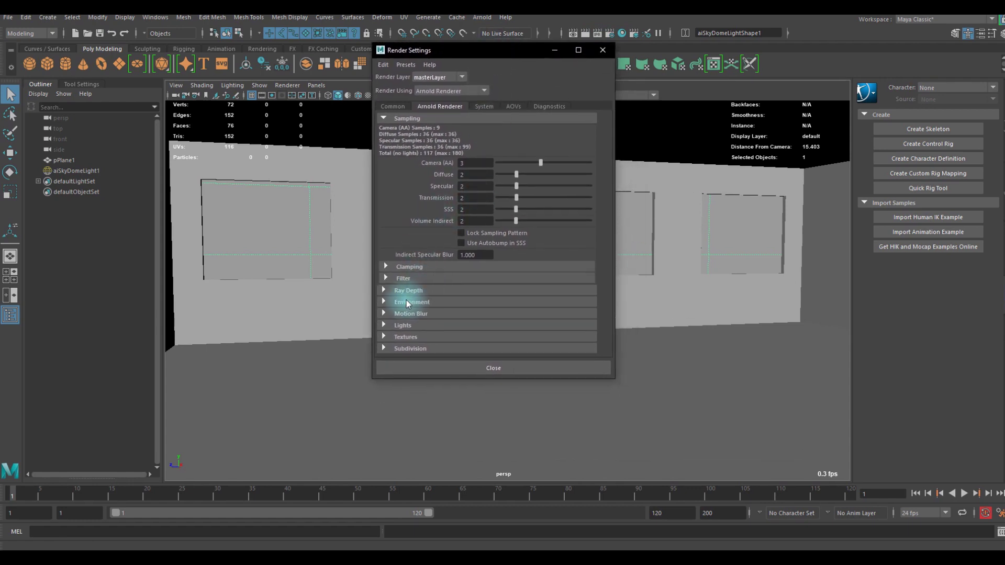
click(384, 302)
scroll(408, 288, down, 1)
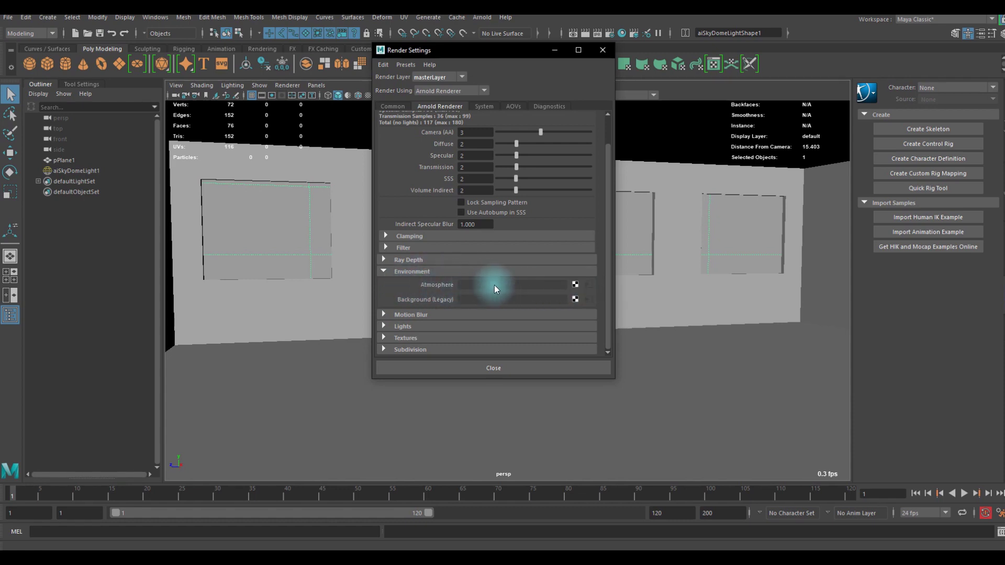
click(575, 285)
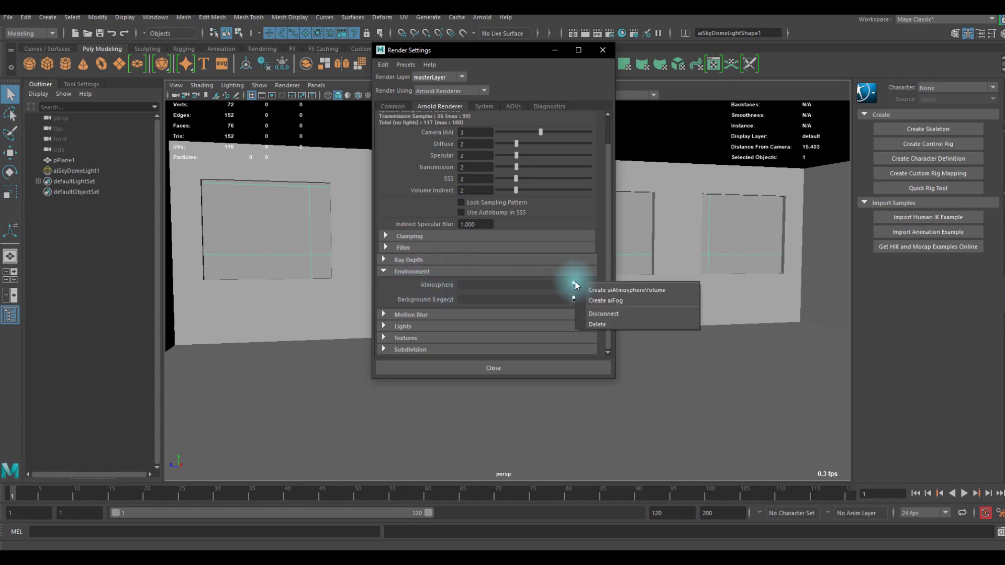
click(614, 290)
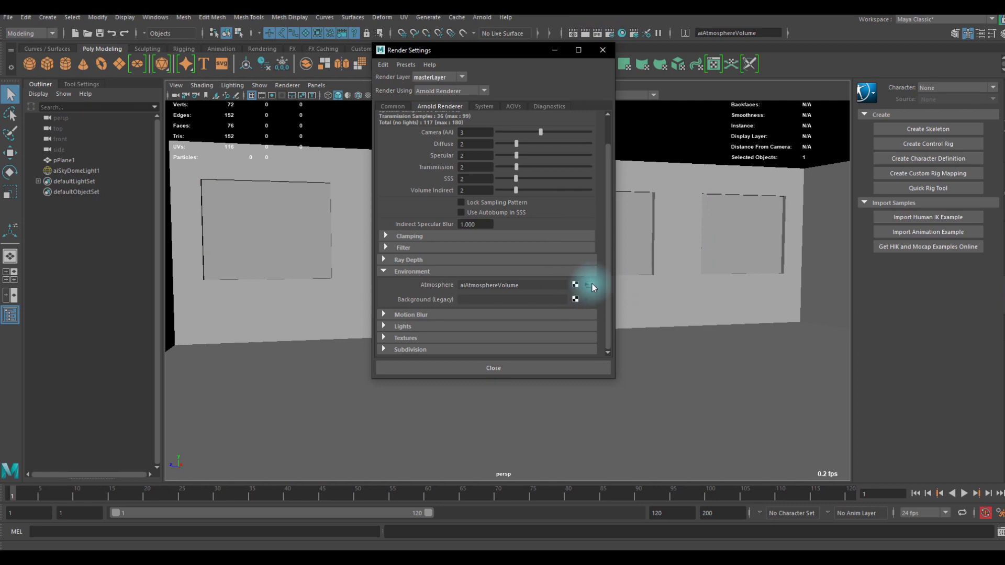
click(1000, 260)
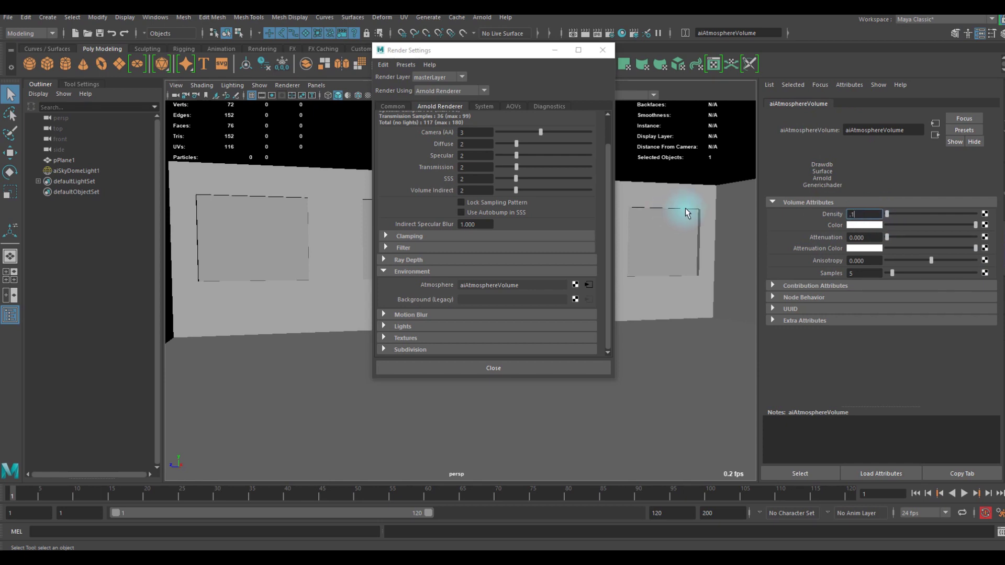
Close Render Settings, preview the atmosphere in Arnold RenderView, then close the preview.
click(602, 50)
click(482, 18)
click(507, 55)
scroll(425, 196, up, 3)
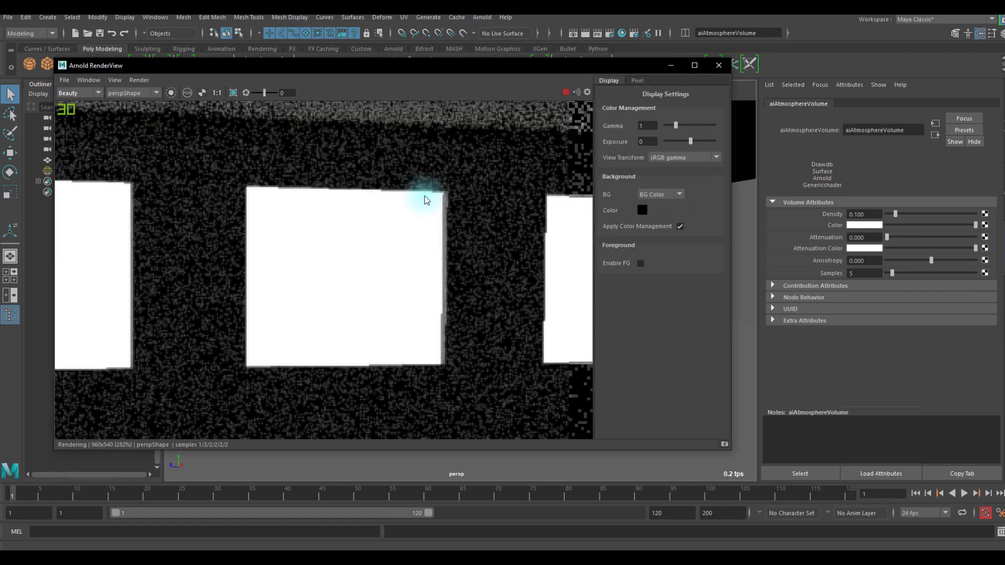
scroll(425, 196, down, 3)
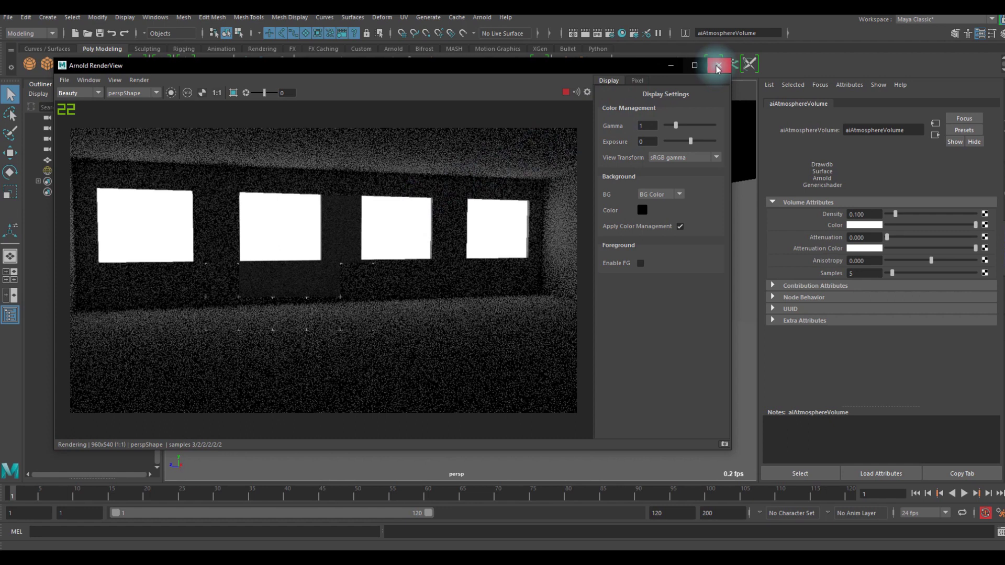
click(719, 65)
Orbit to look down on the room box and switch the shelf to Rendering.
scroll(479, 276, up, 2)
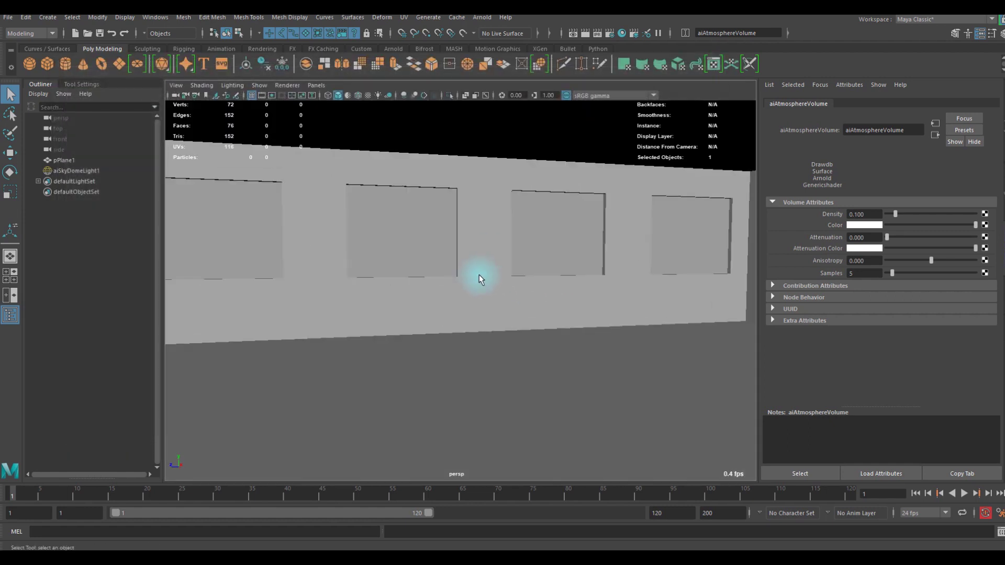
alt+drag(479, 276, 450, 279)
scroll(440, 270, down, 3)
scroll(440, 270, up, 3)
scroll(417, 265, down, 4)
scroll(450, 280, down, 4)
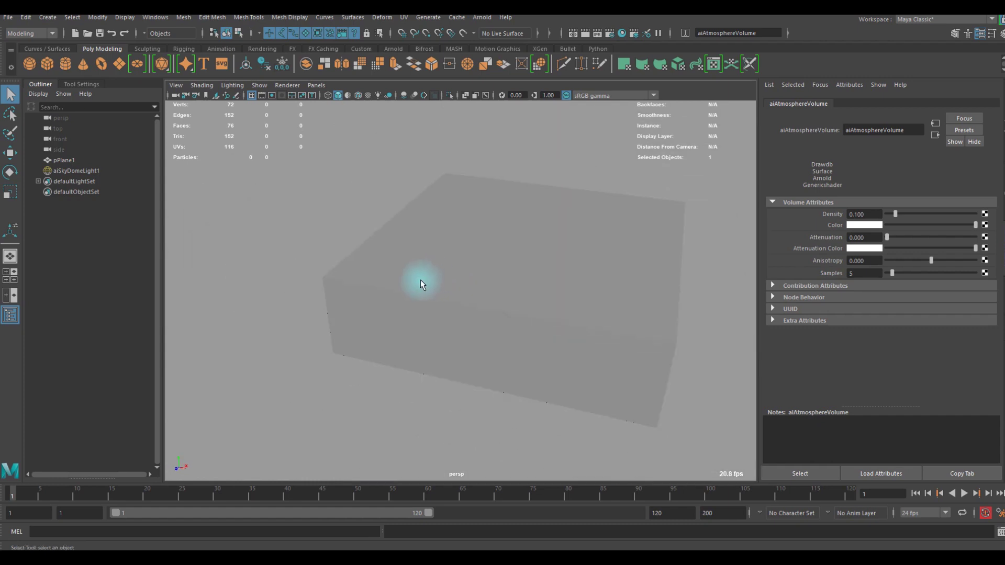
alt+middle_drag(419, 279, 477, 271)
alt+drag(477, 270, 450, 243)
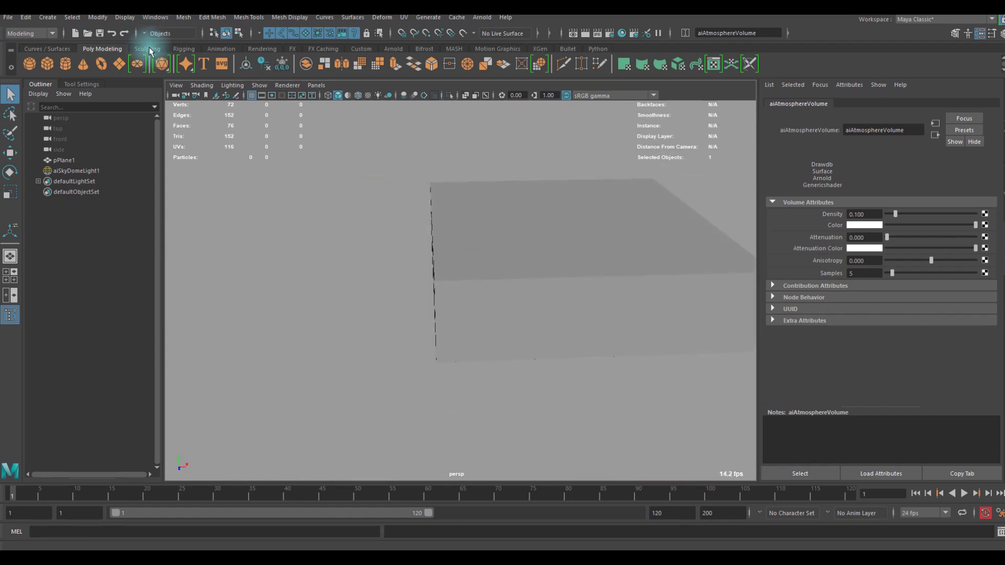
click(220, 49)
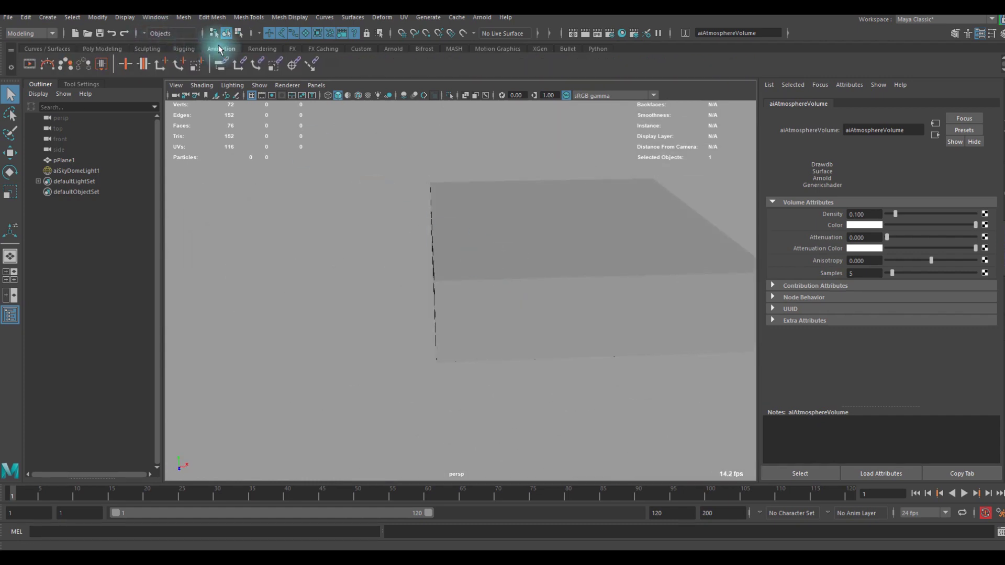
click(252, 49)
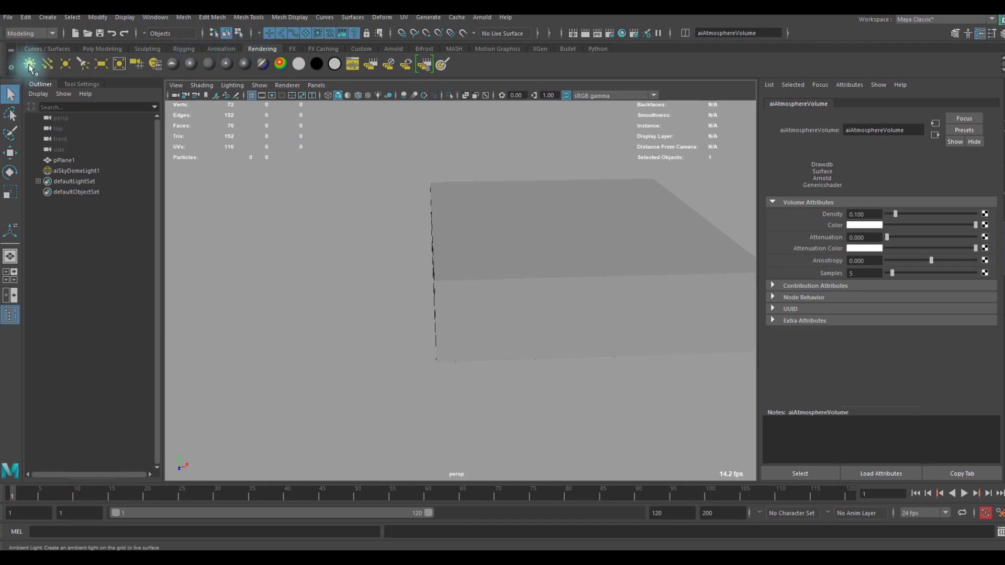
Create a spot light, move it left along X and scale it up uniformly.
click(83, 65)
click(99, 183)
key(w)
scroll(506, 276, down, 2)
drag(579, 291, 439, 295)
scroll(380, 311, up, 2)
key(r)
drag(341, 300, 302, 358)
scroll(389, 307, down, 1)
Raise spotLight1 and turn it around its vertical axis.
key(e)
key(w)
drag(343, 314, 347, 287)
alt+drag(349, 303, 415, 347)
key(e)
drag(413, 427, 400, 429)
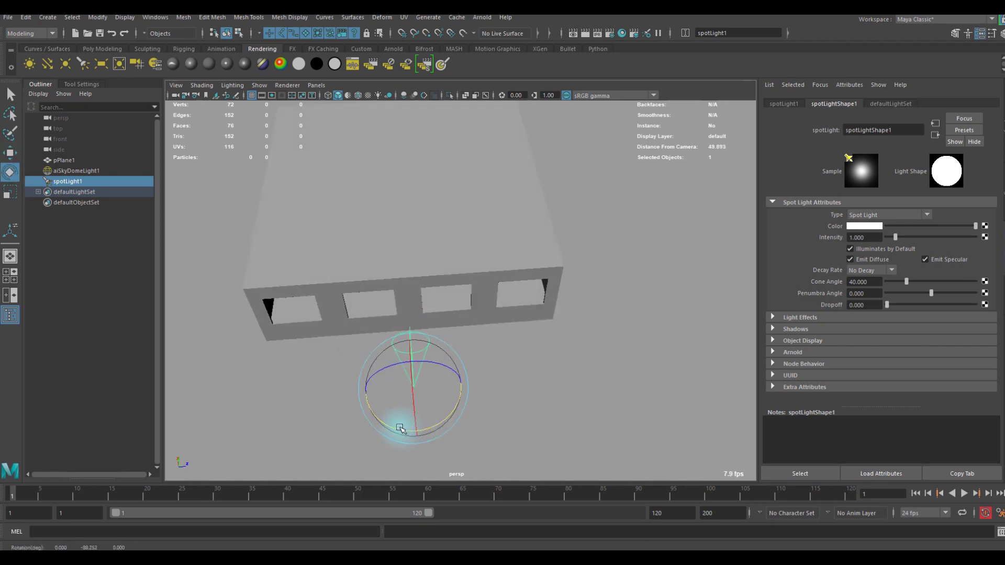
Slide spotLight1 along its axis outside the room and tilt it toward the windows.
alt+drag(529, 384, 385, 350)
key(w)
drag(309, 291, 242, 292)
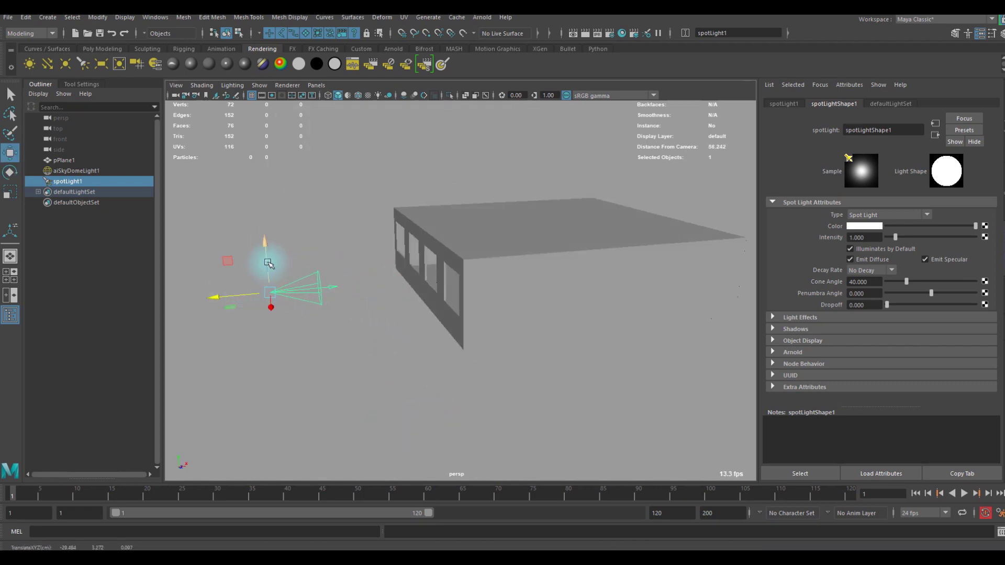
key(e)
drag(272, 207, 286, 210)
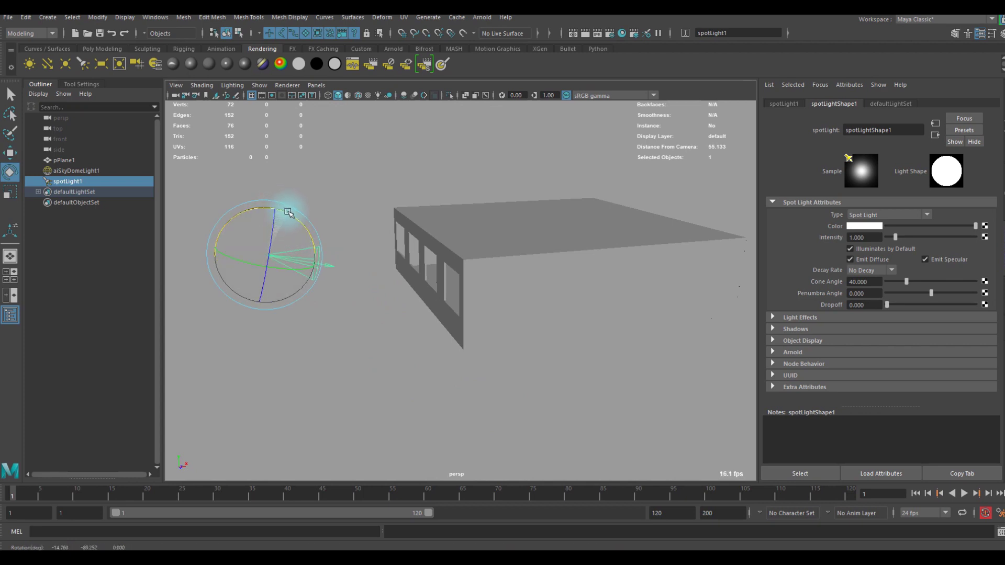
alt+drag(324, 279, 370, 286)
drag(301, 321, 456, 317)
key(w)
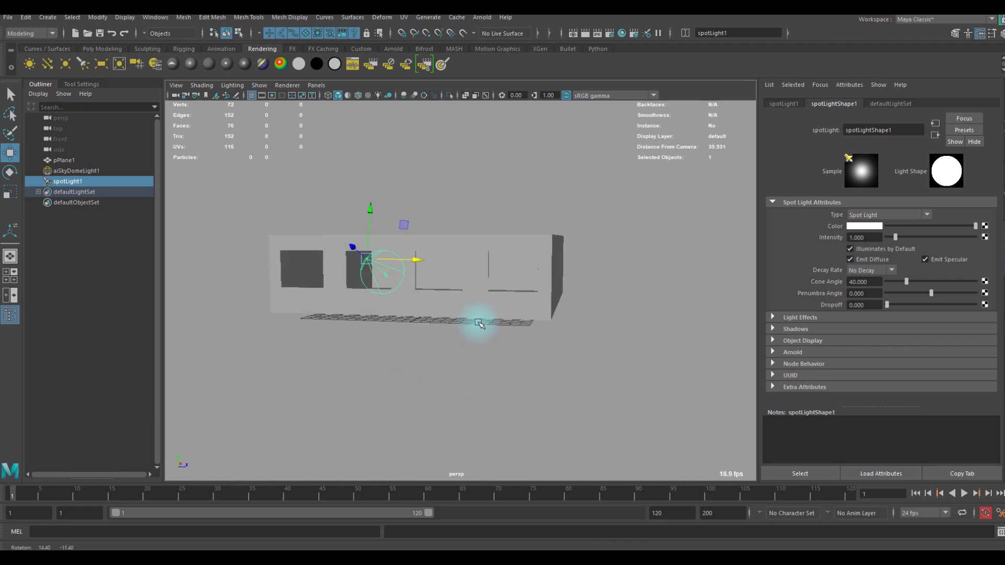
alt+drag(483, 323, 451, 346)
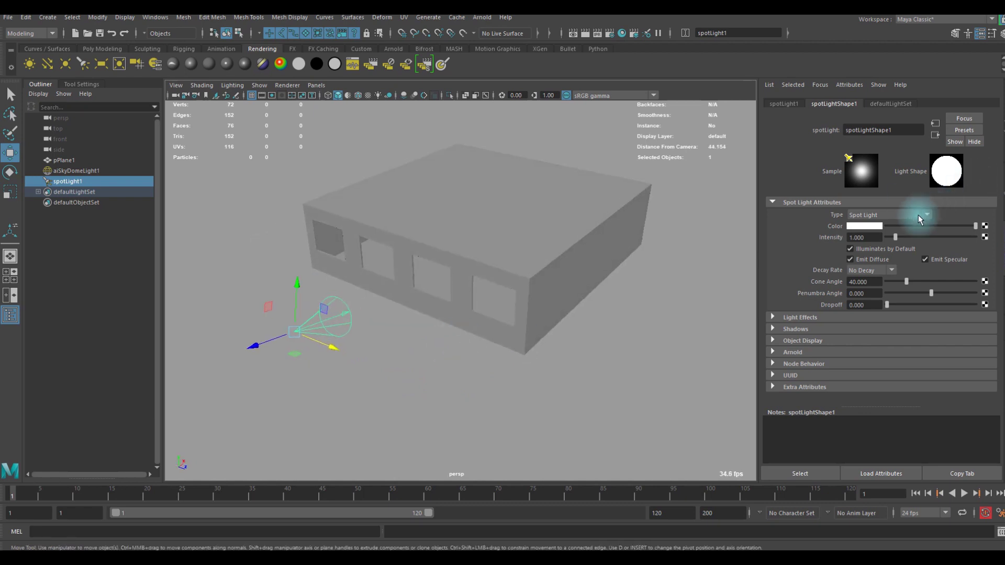
Set spotLight1 Intensity to 5 and drop its Arnold Specular, SSS, Indirect and Diffuse contributions to 0.
click(875, 237)
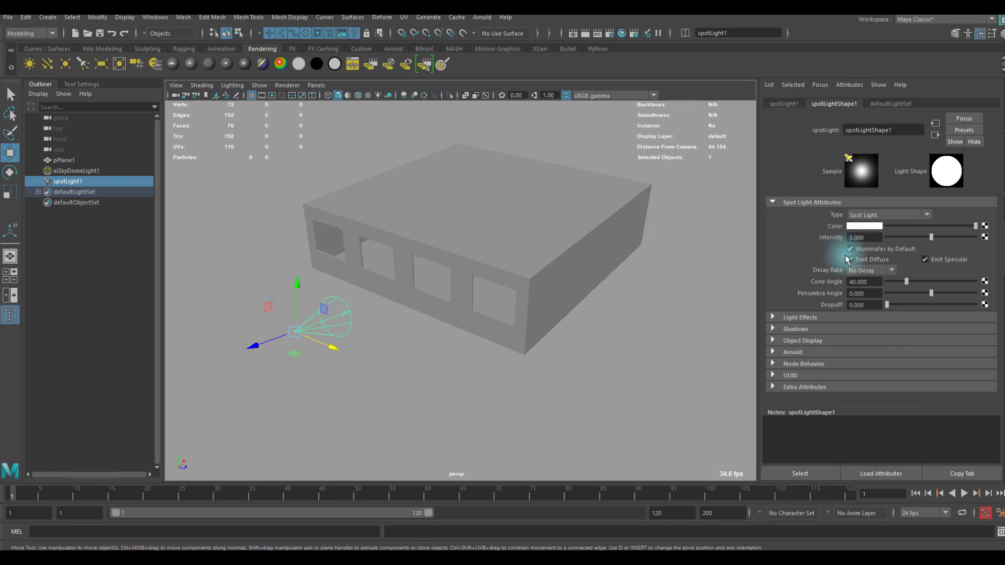
alt+drag(560, 258, 559, 208)
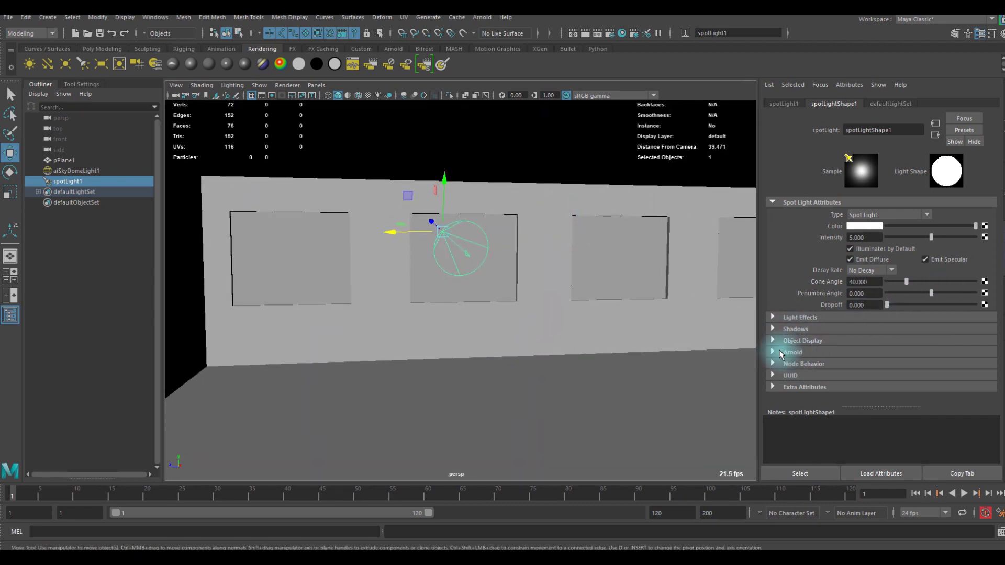
click(779, 354)
scroll(837, 332, down, 6)
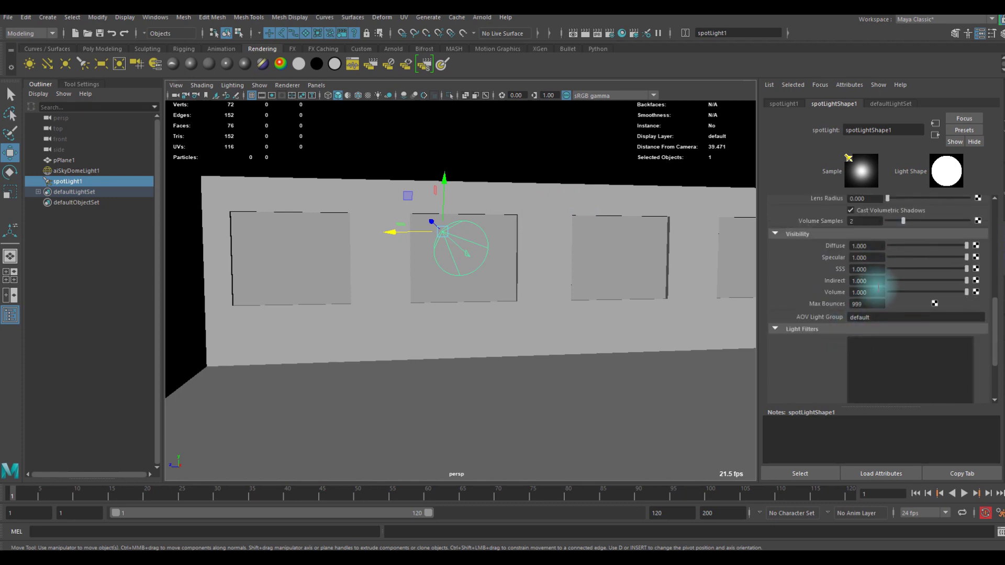
alt+middle_drag(456, 253, 431, 211)
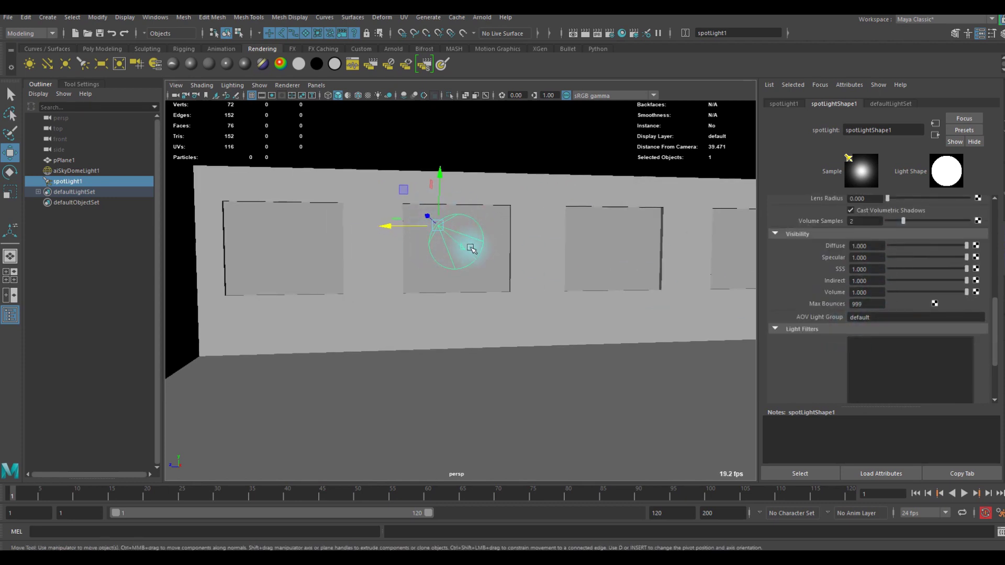
click(890, 280)
click(891, 269)
click(891, 257)
click(889, 246)
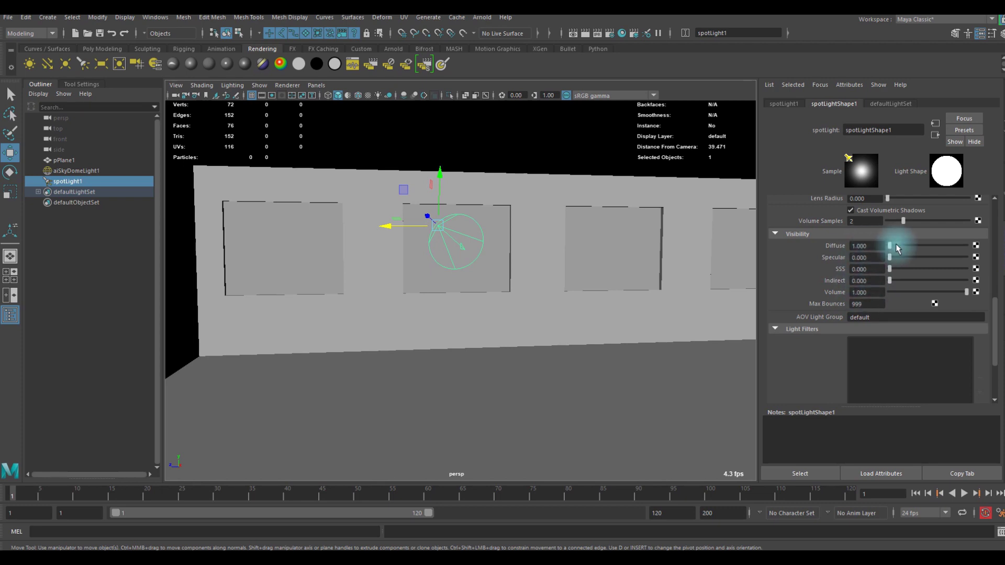
Open Arnold RenderView, restart the render and hide aiSkyDomeLight1.
click(482, 18)
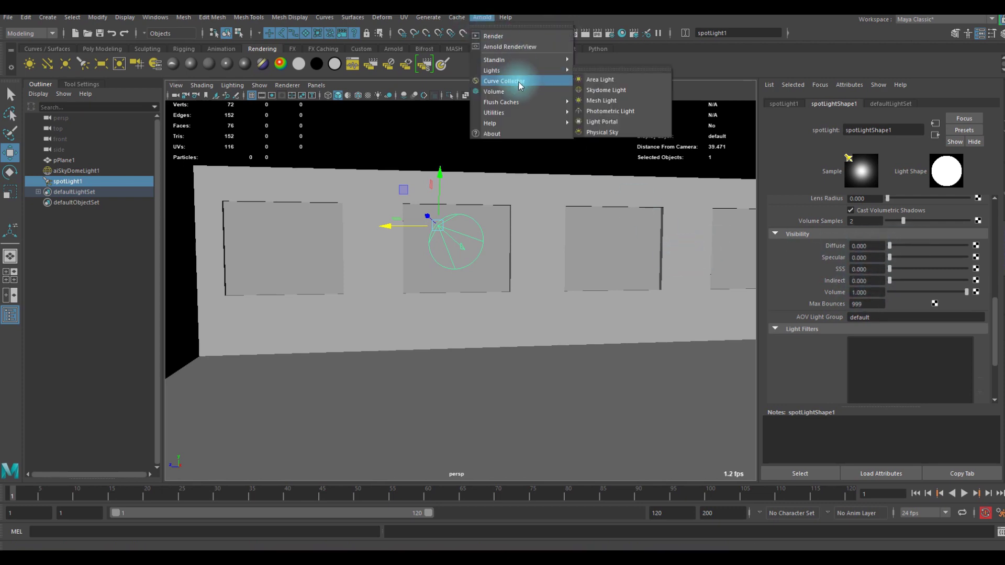
click(533, 47)
click(564, 93)
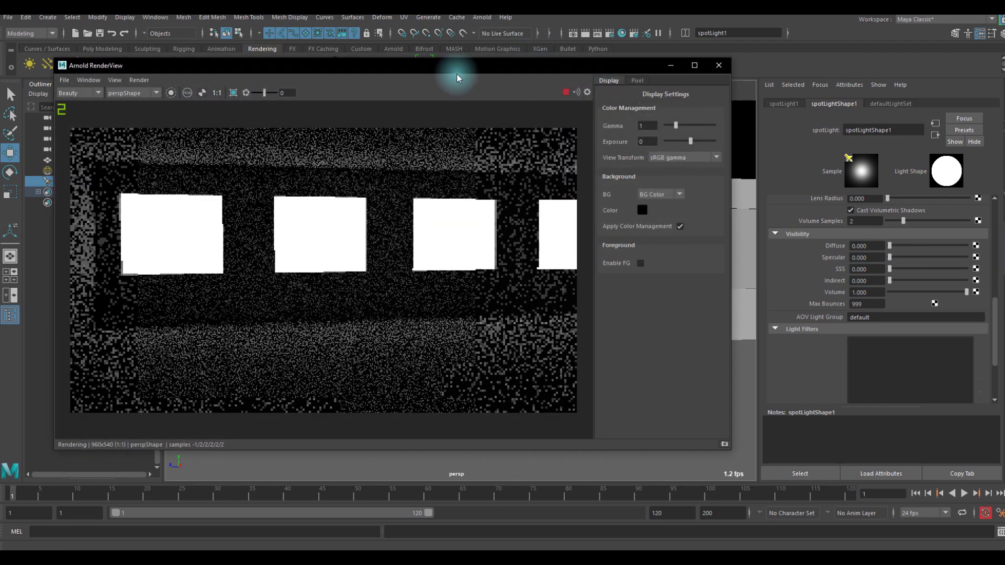
drag(444, 65, 699, 99)
click(249, 244)
key(h)
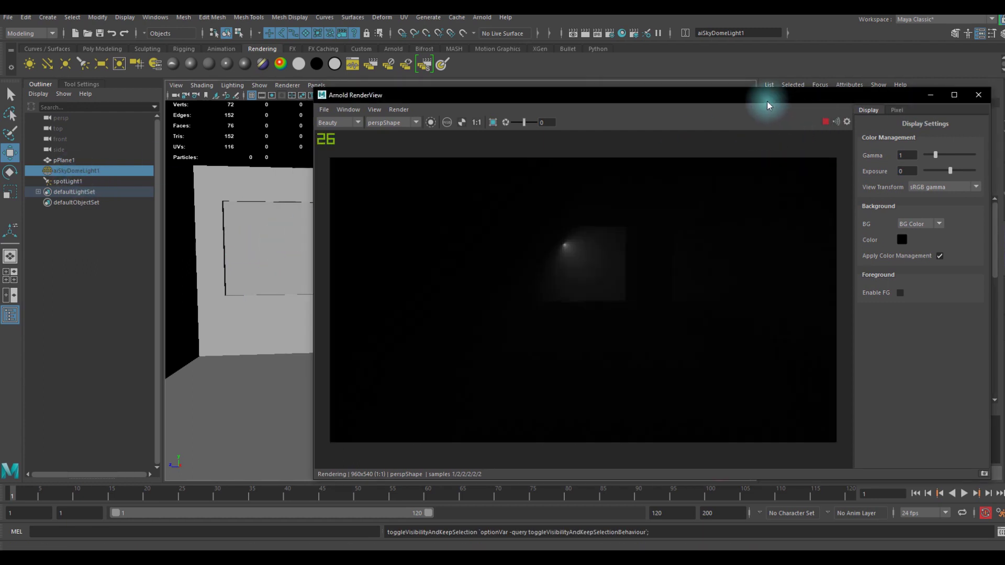
drag(767, 102, 493, 80)
scroll(300, 250, up, 3)
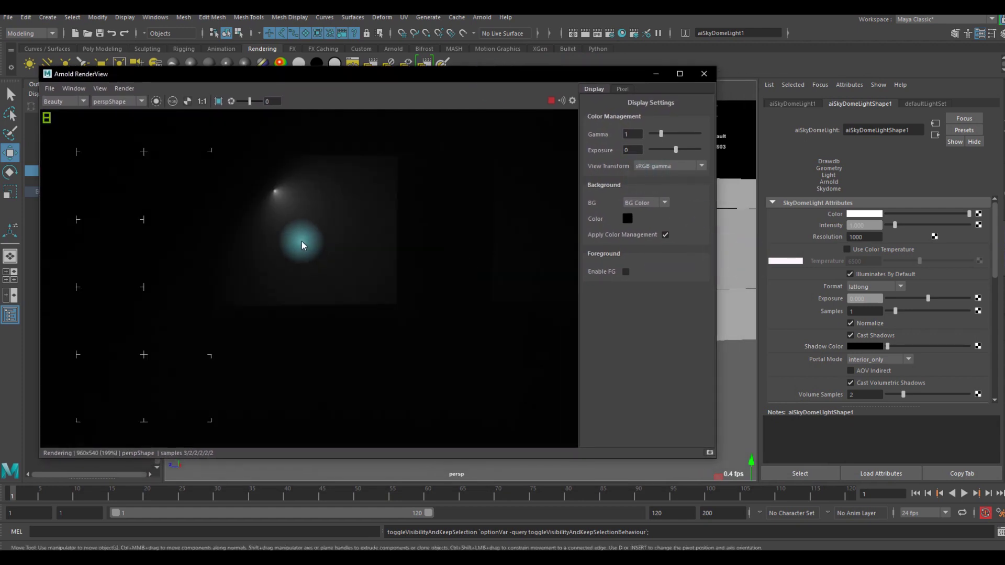
scroll(289, 178, down, 2)
mouse_move(294, 77)
mouse_down()
mouse_move(415, 85)
mouse_move(300, 68)
mouse_up()
Tune spotLight1's intensity, widen its Cone Angle to 179.994 and set Penumbra Angle to -4.805.
click(69, 181)
scroll(891, 271, down, 5)
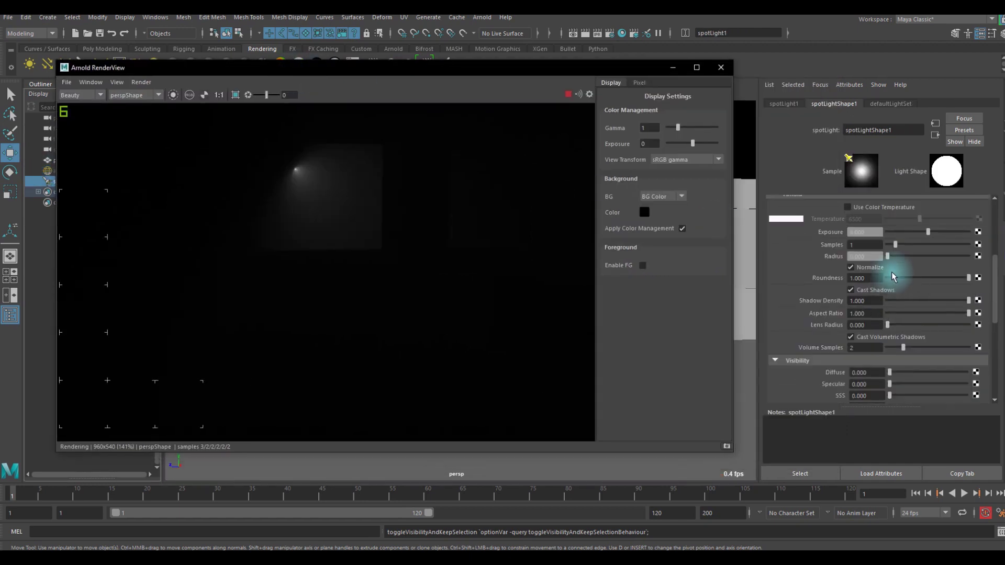
scroll(889, 270, up, 5)
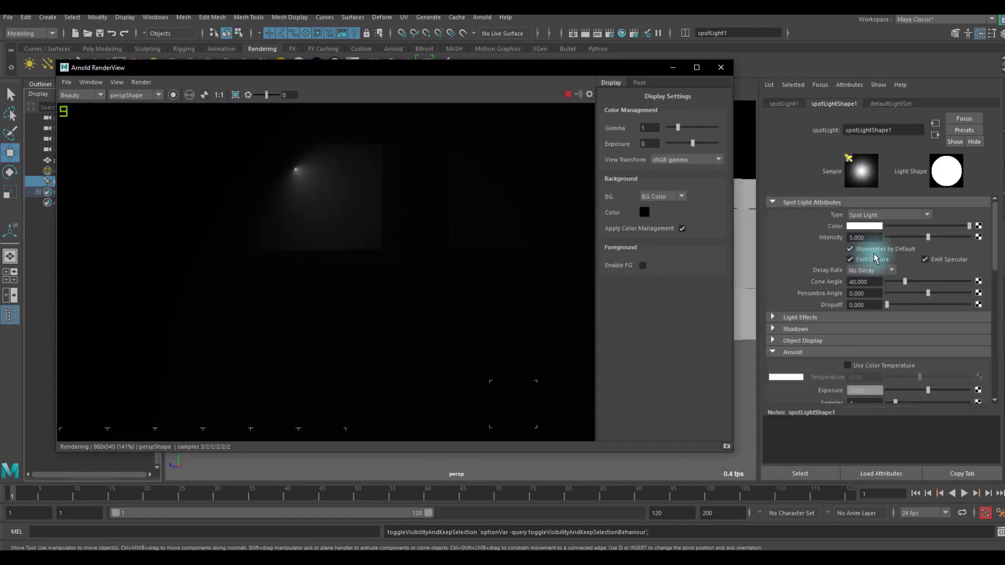
drag(928, 237, 999, 236)
scroll(234, 200, down, 2)
middle_drag(316, 190, 372, 246)
drag(934, 237, 1003, 256)
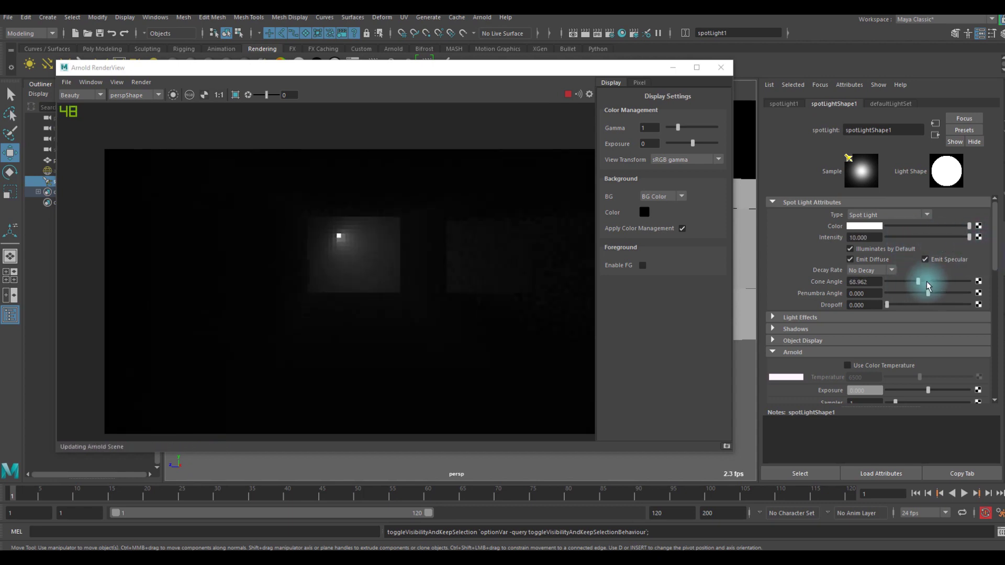
drag(926, 281, 992, 296)
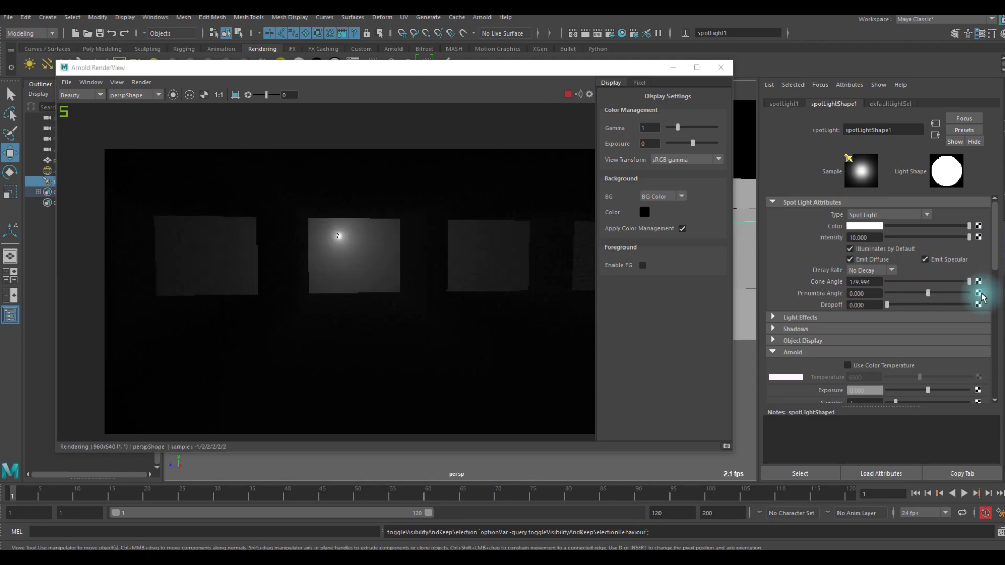
drag(927, 295, 963, 304)
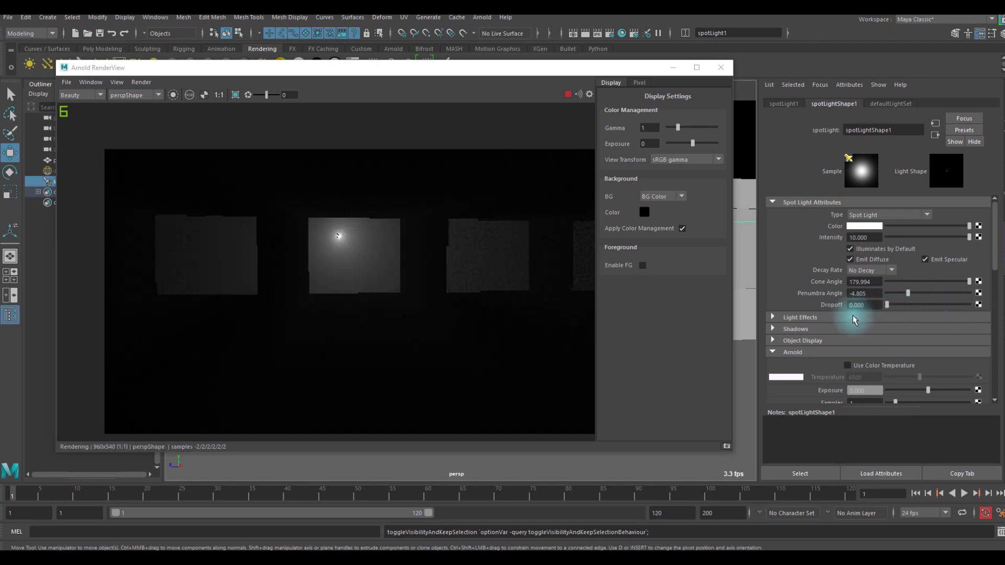
click(865, 237)
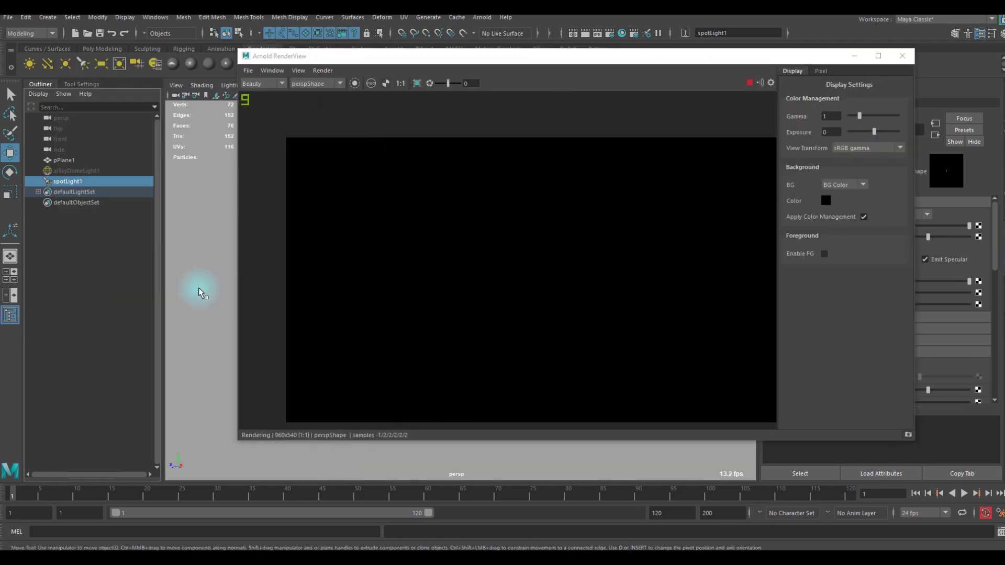
Move the view inside the room, create camera persp1 from it and show its Film Gate.
click(902, 55)
scroll(426, 295, up, 1)
alt+drag(403, 262, 421, 242)
click(176, 85)
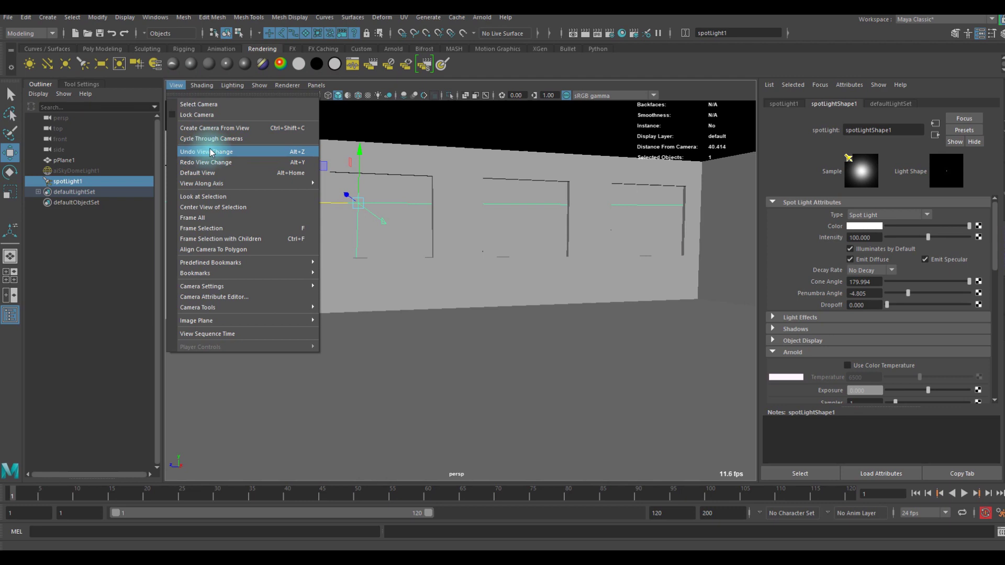
click(214, 129)
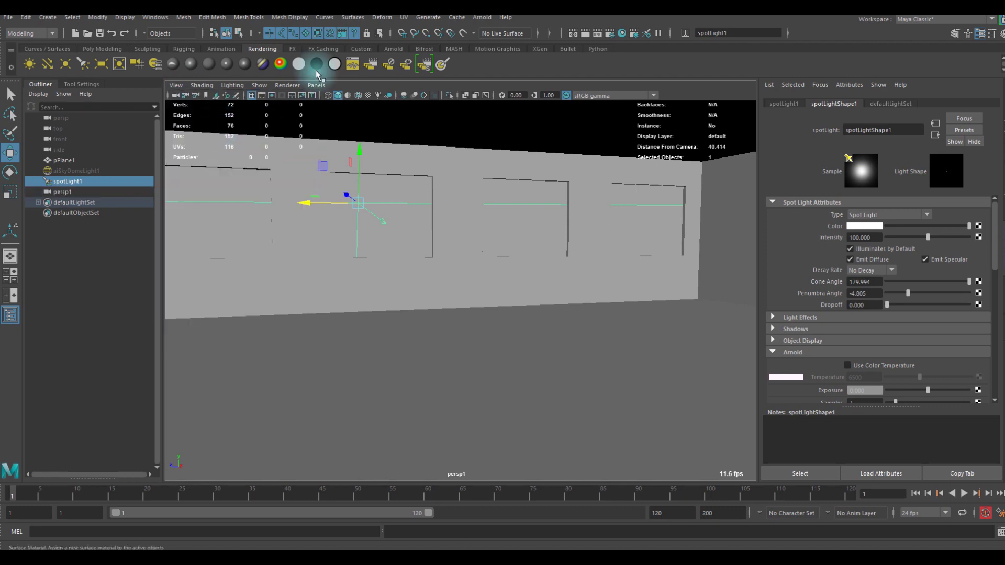
alt+middle_drag(239, 111, 244, 100)
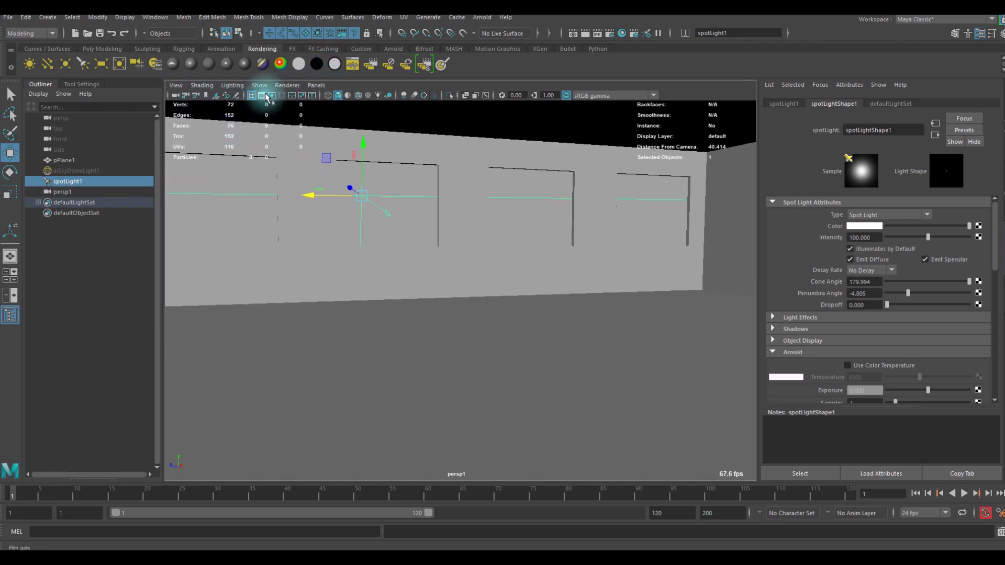
click(265, 97)
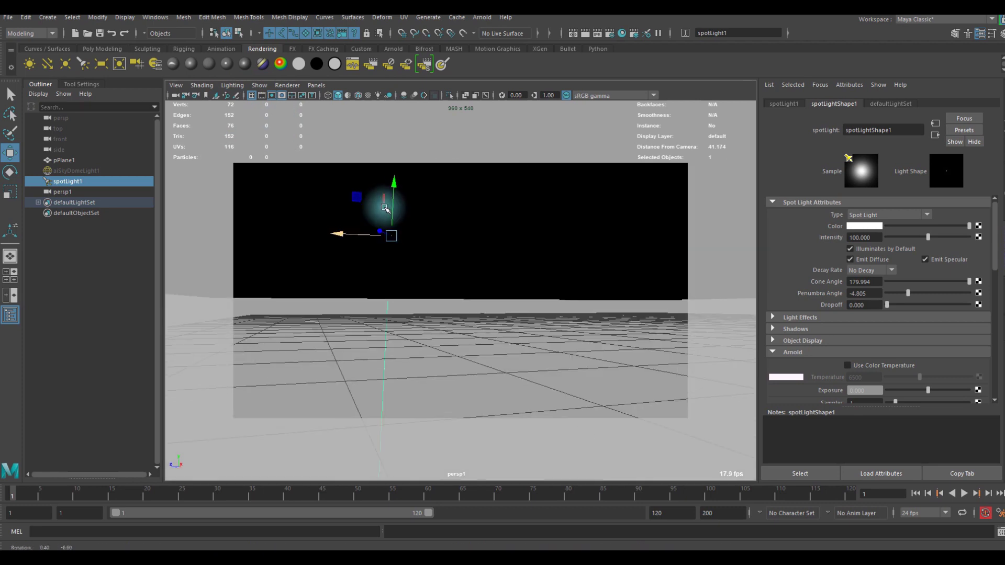
Give persp1 a 2.5 Focal Length and Arnold Radial Distortion of 0.124.
click(174, 95)
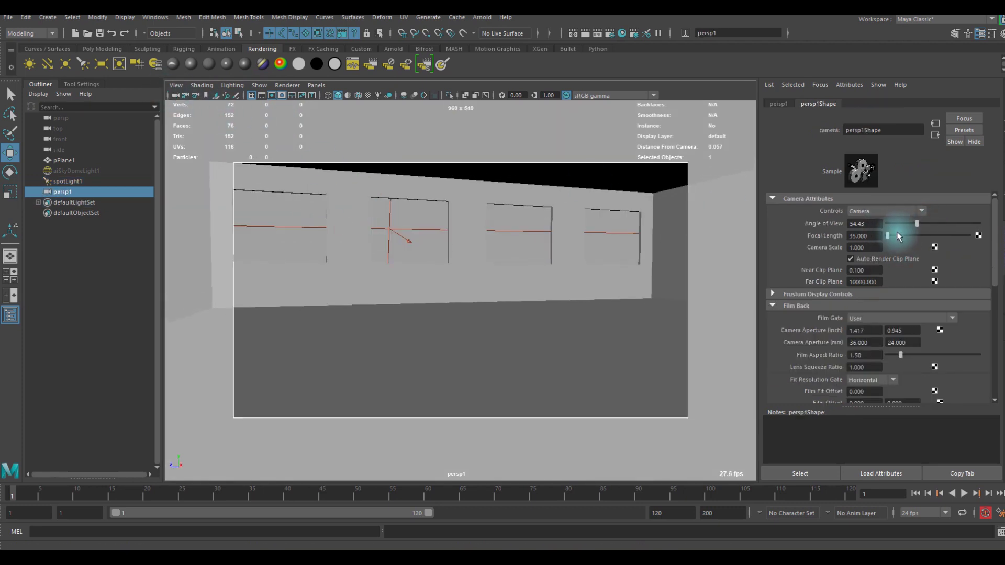
drag(894, 234, 886, 239)
alt+middle_drag(445, 304, 453, 311)
scroll(466, 307, down, 2)
scroll(506, 302, down, 2)
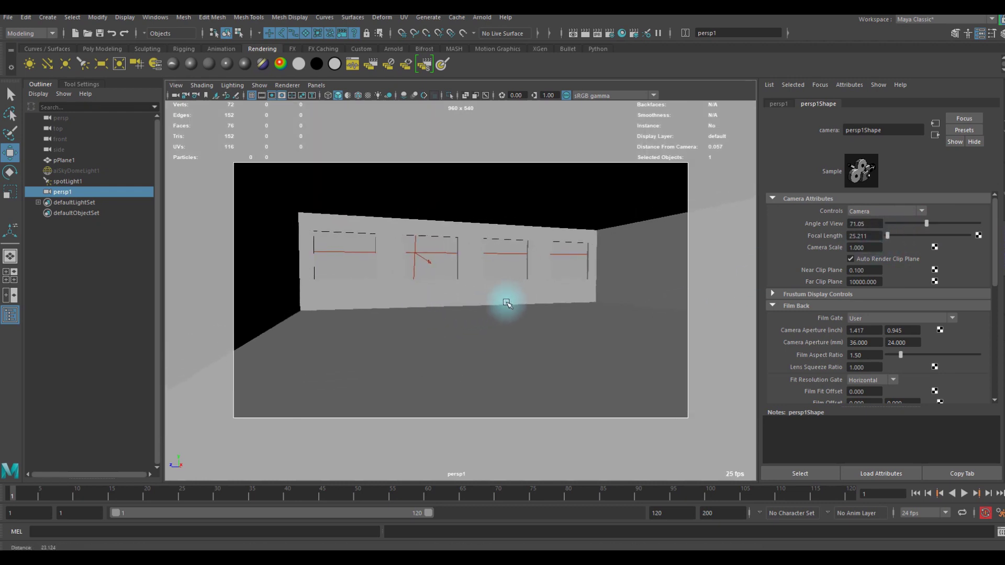
scroll(852, 339, down, 5)
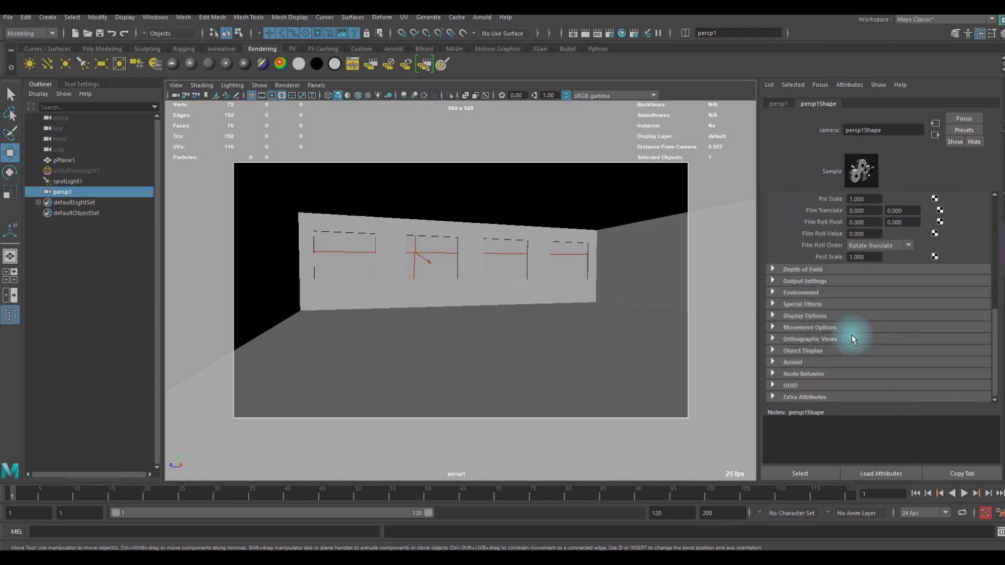
click(798, 362)
scroll(827, 348, down, 5)
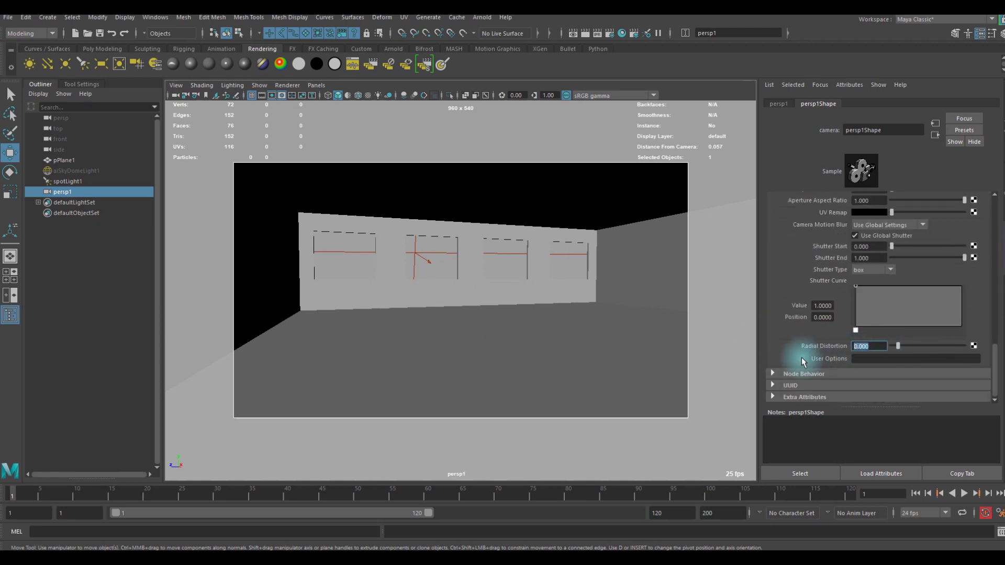
click(880, 347)
drag(896, 347, 898, 346)
Start an Arnold RenderView preview render through persp1.
click(482, 17)
click(508, 48)
drag(547, 59, 378, 61)
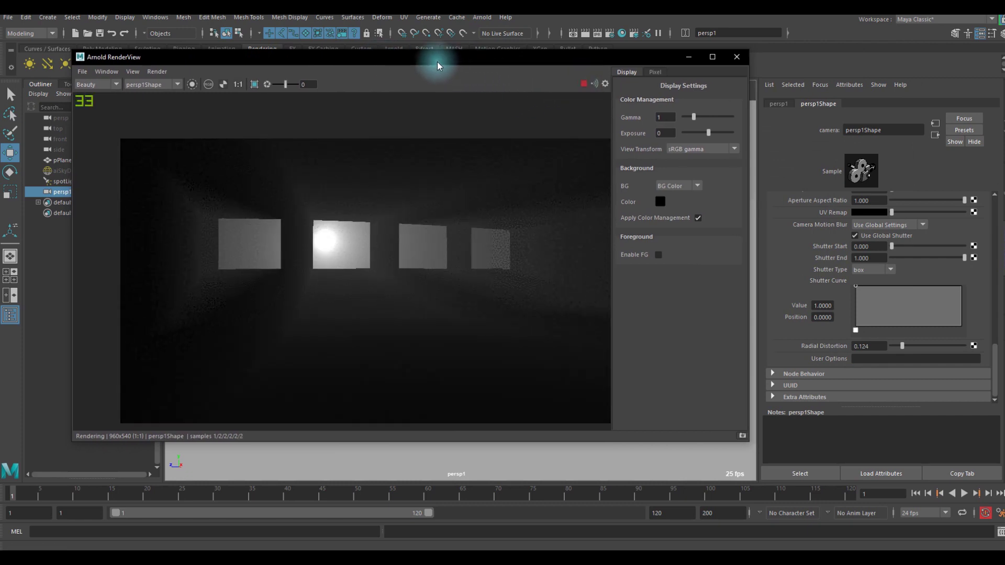
Set spotLight1's Intensity to 1000, then change it to 500.
drag(437, 62, 466, 48)
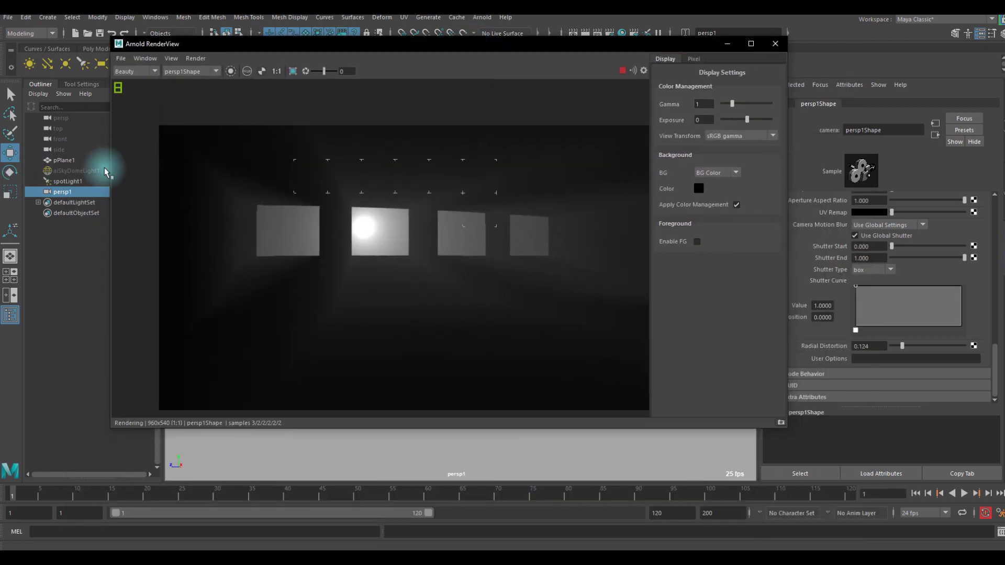
click(91, 181)
drag(357, 50, 276, 45)
scroll(889, 277, down, 5)
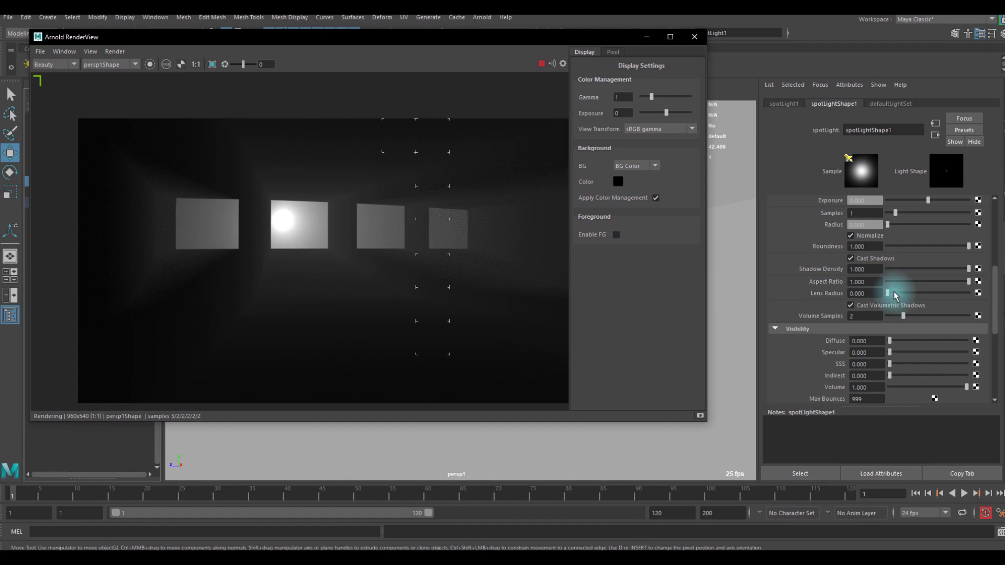
scroll(891, 285, up, 4)
click(873, 238)
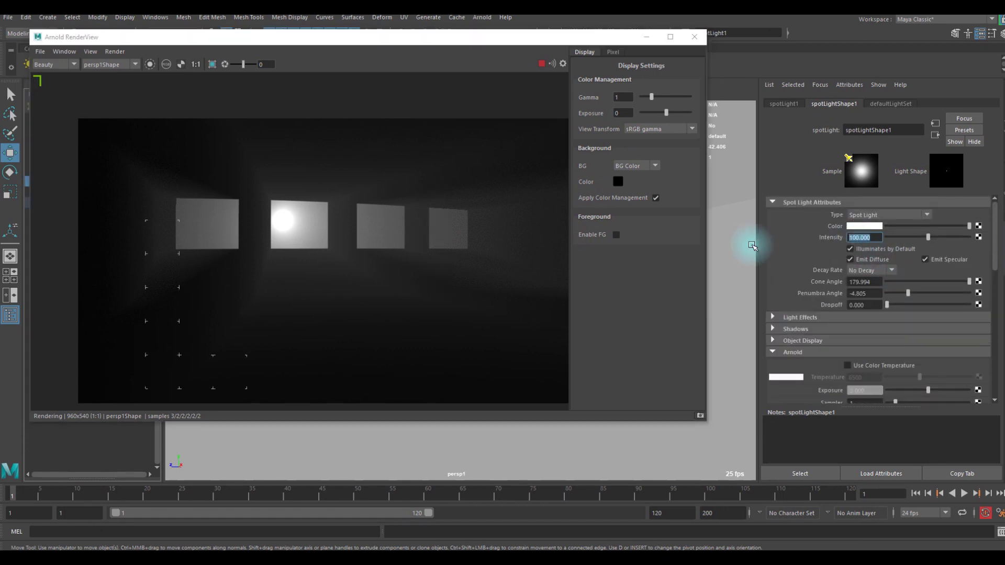
text(1000)
key(Return)
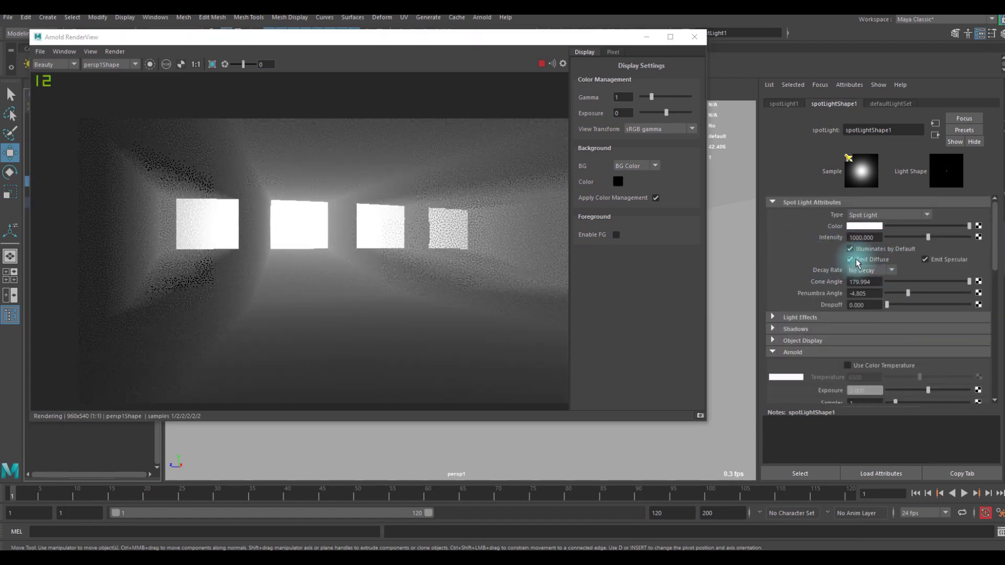
text(5)
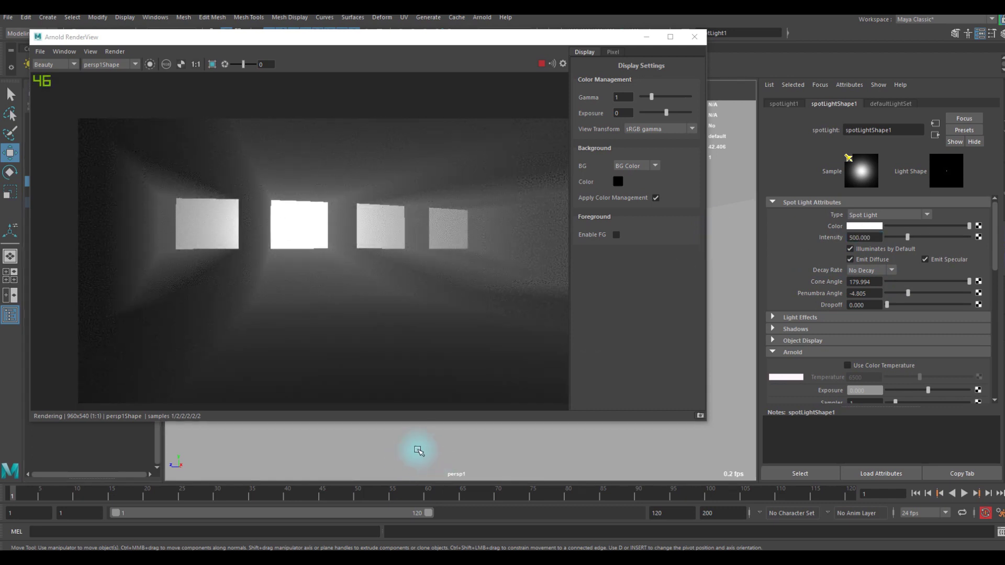
Track and dolly the camera closer to the window wall and rearrange the render window.
scroll(433, 449, down, 1)
scroll(432, 449, up, 1)
mouse_move(431, 449)
alt+middle_down()
mouse_move(399, 440)
mouse_move(450, 446)
alt+middle_up()
scroll(415, 450, up, 1)
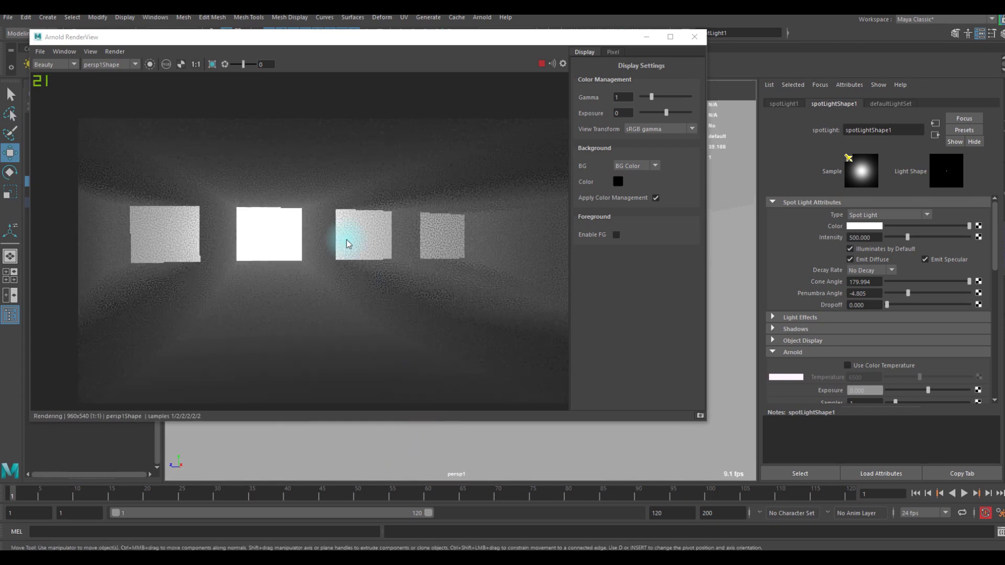
drag(280, 35, 510, 81)
drag(406, 65, 469, 46)
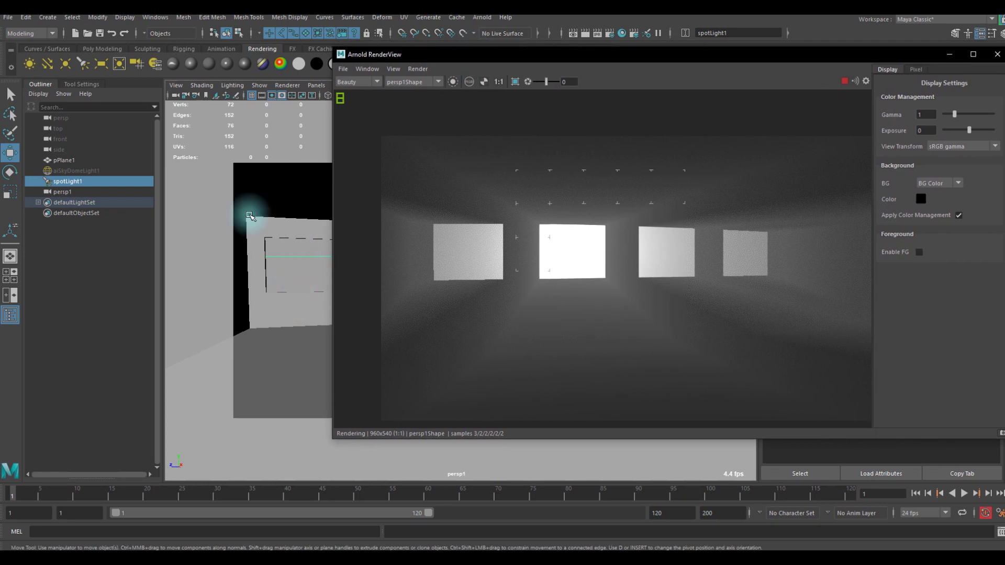
Select aiSkyDomeLight1 and relaunch the Arnold RenderView preview render.
click(90, 170)
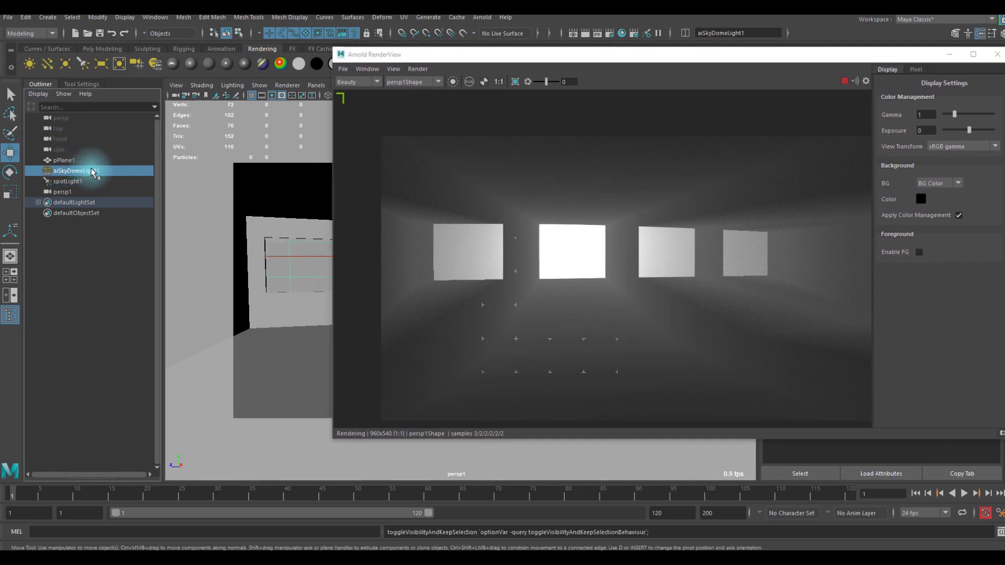
drag(558, 55, 315, 83)
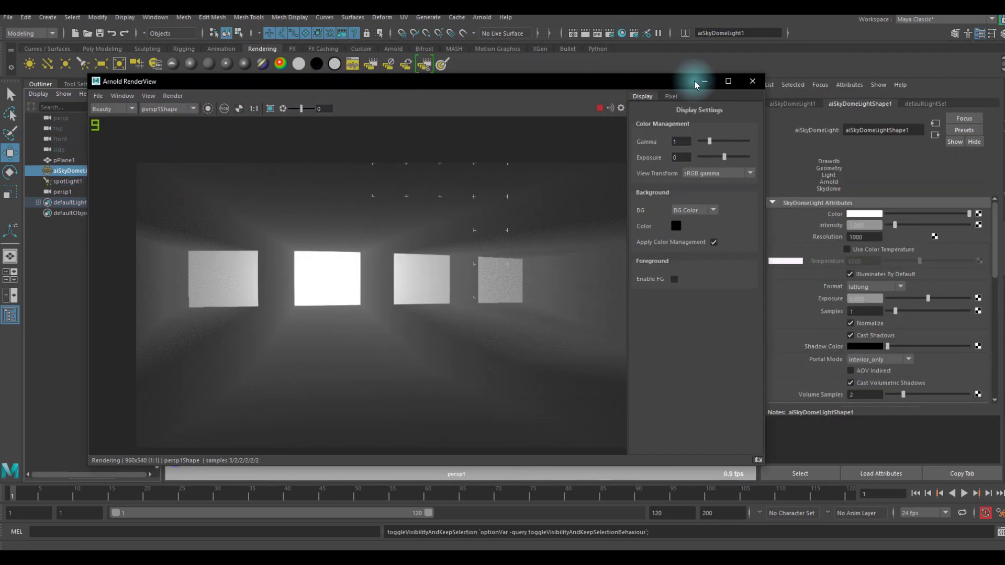
click(753, 83)
click(487, 18)
click(496, 48)
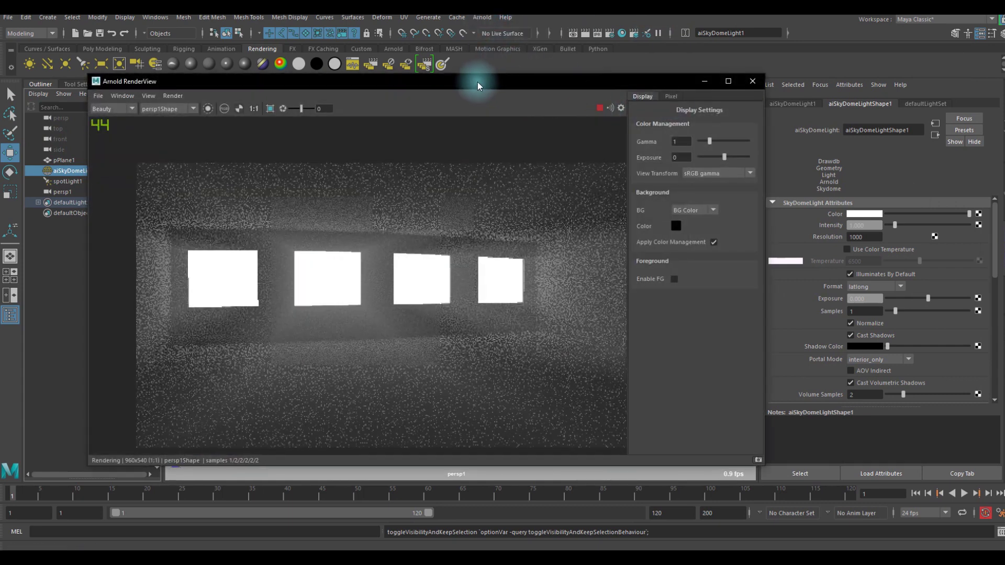
drag(477, 82, 445, 54)
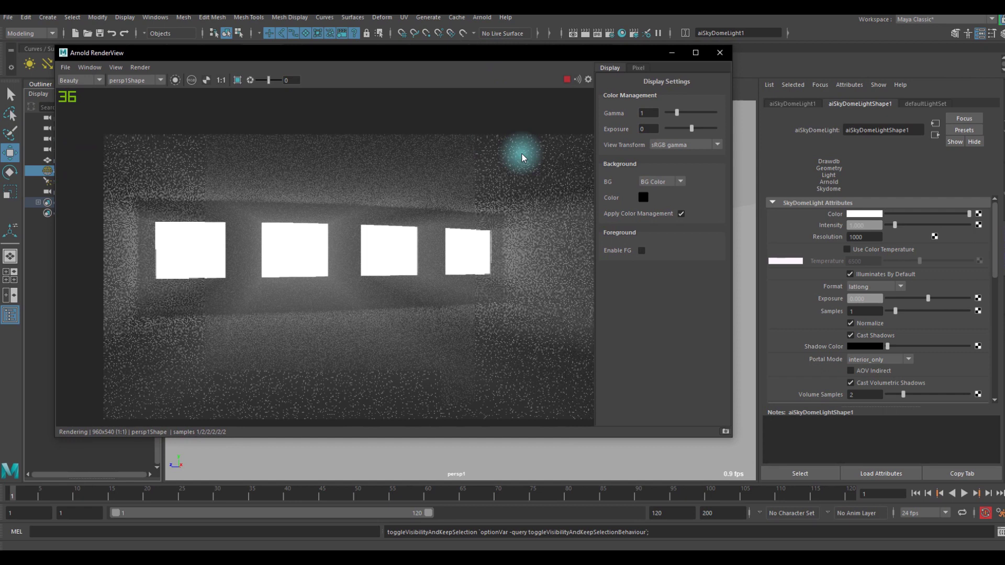
drag(289, 58, 350, 60)
scroll(426, 252, up, 3)
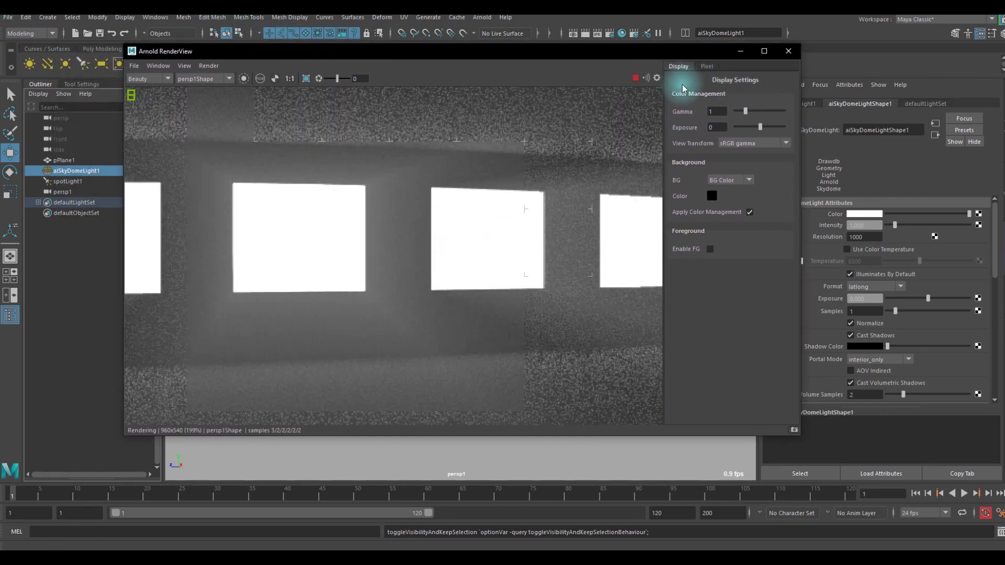
drag(561, 54, 723, 98)
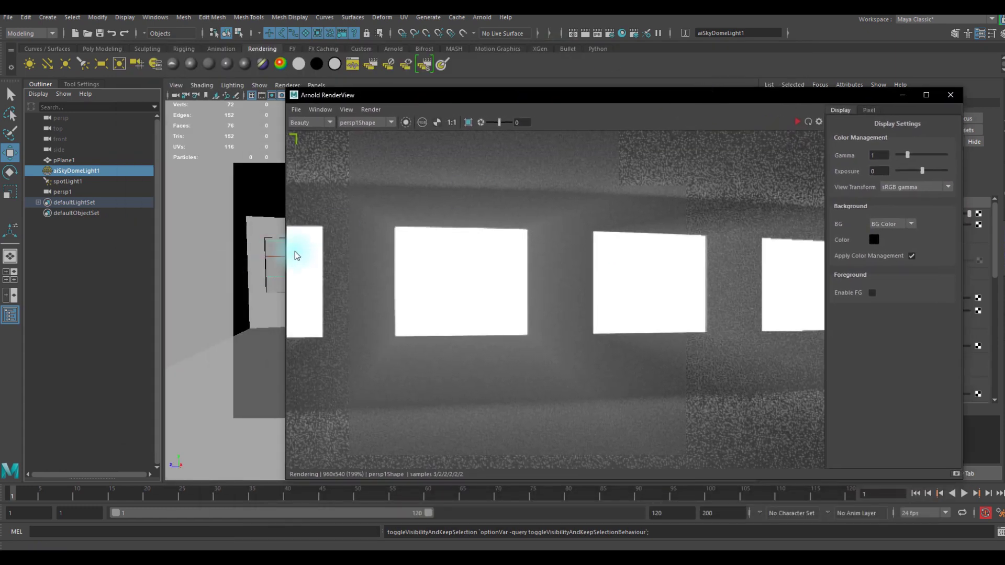
drag(497, 96, 298, 40)
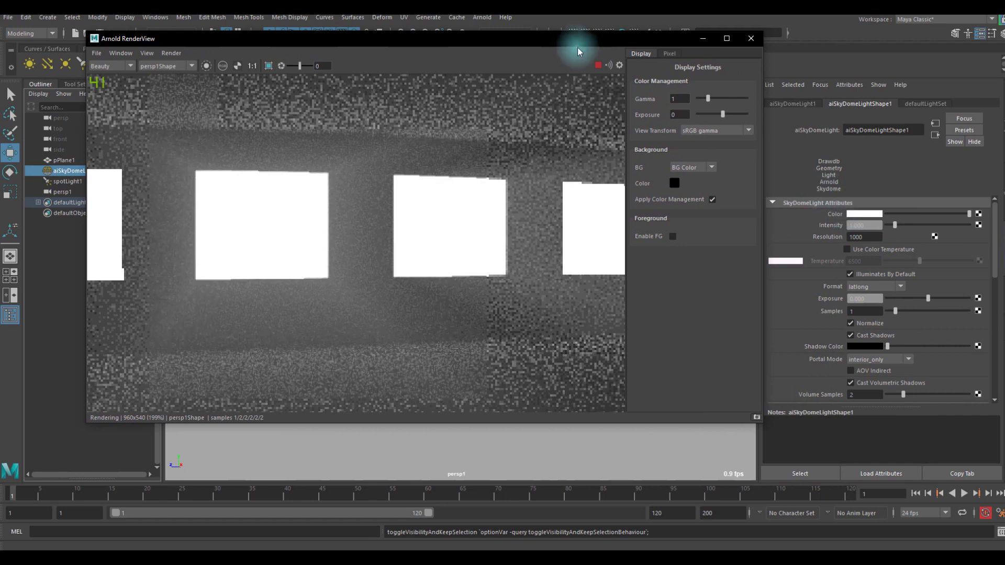
drag(576, 39, 538, 35)
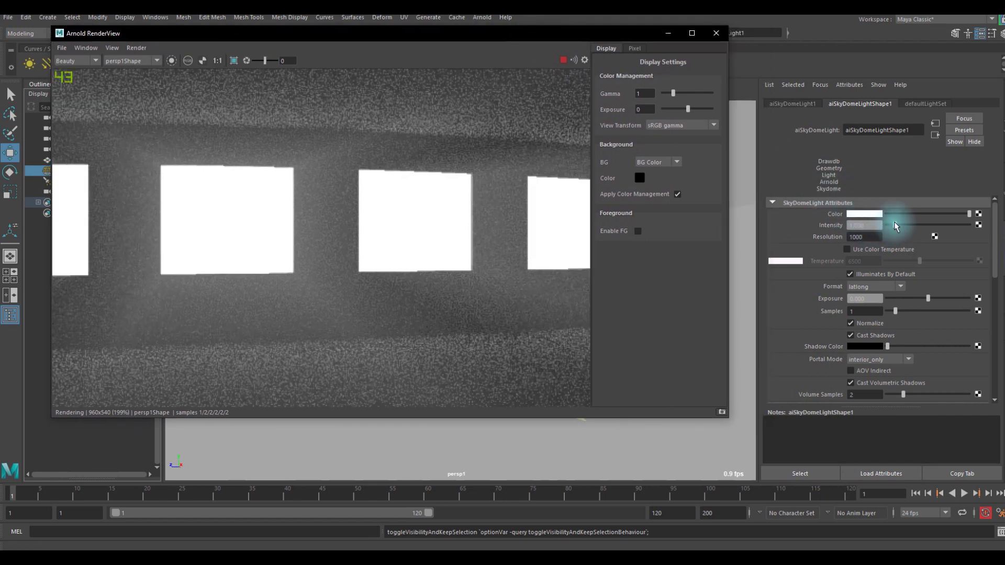
Adjust aiSkyDomeLight1's intensity, lower its Volume visibility to 0.000 and slightly rotate the camera.
mouse_move(895, 226)
mouse_down()
mouse_move(878, 227)
mouse_move(892, 227)
mouse_up()
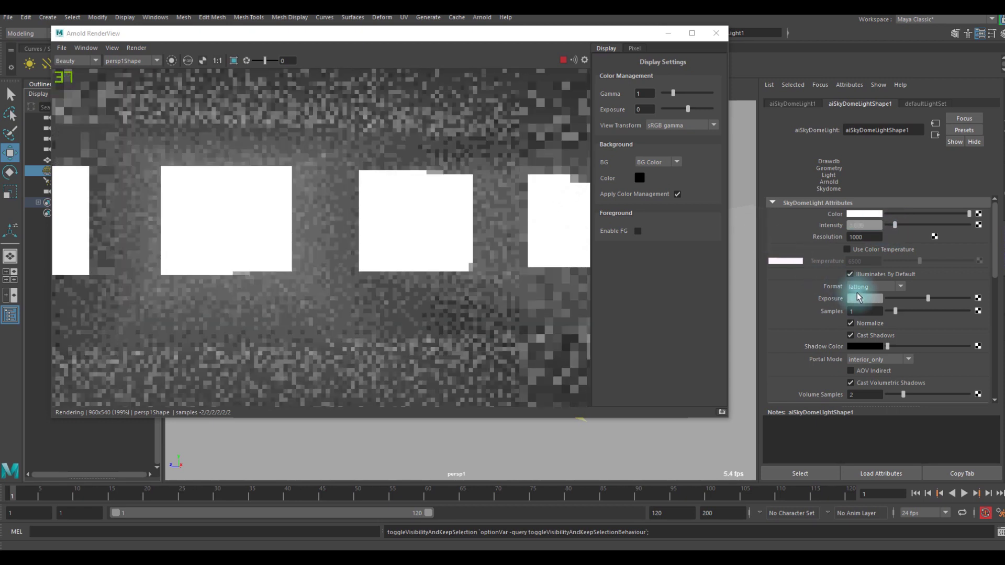
scroll(871, 304, down, 5)
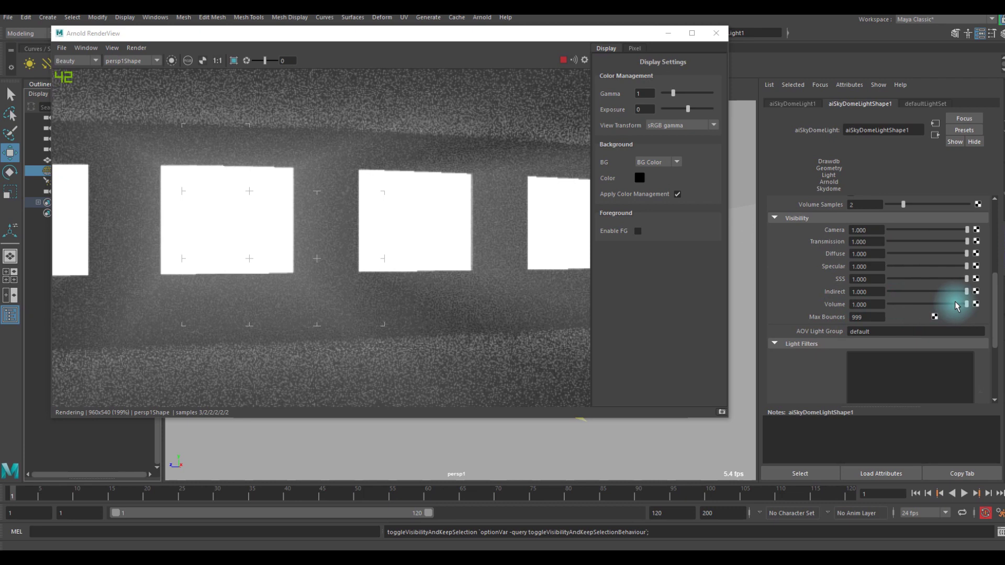
drag(955, 304, 951, 307)
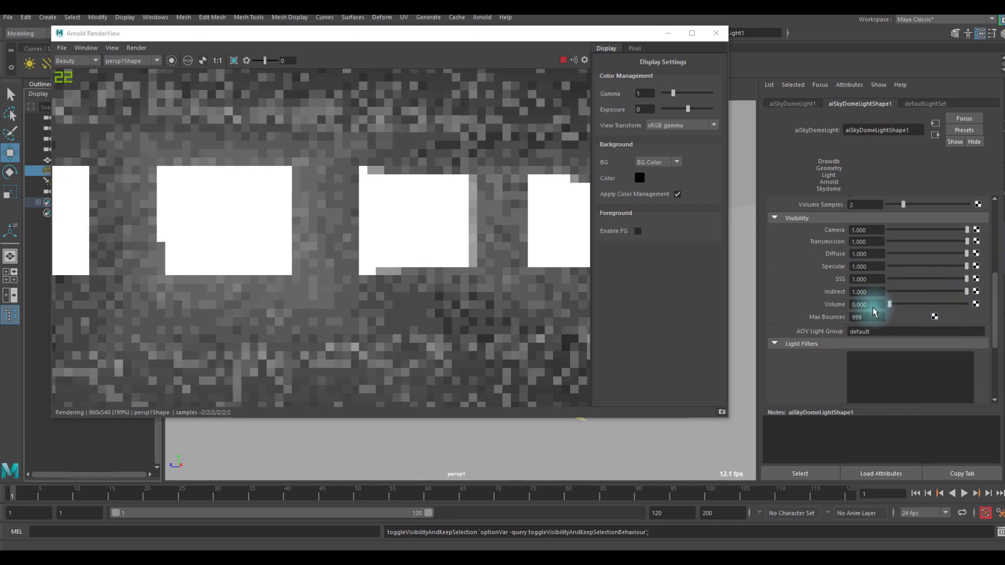
scroll(858, 262, up, 3)
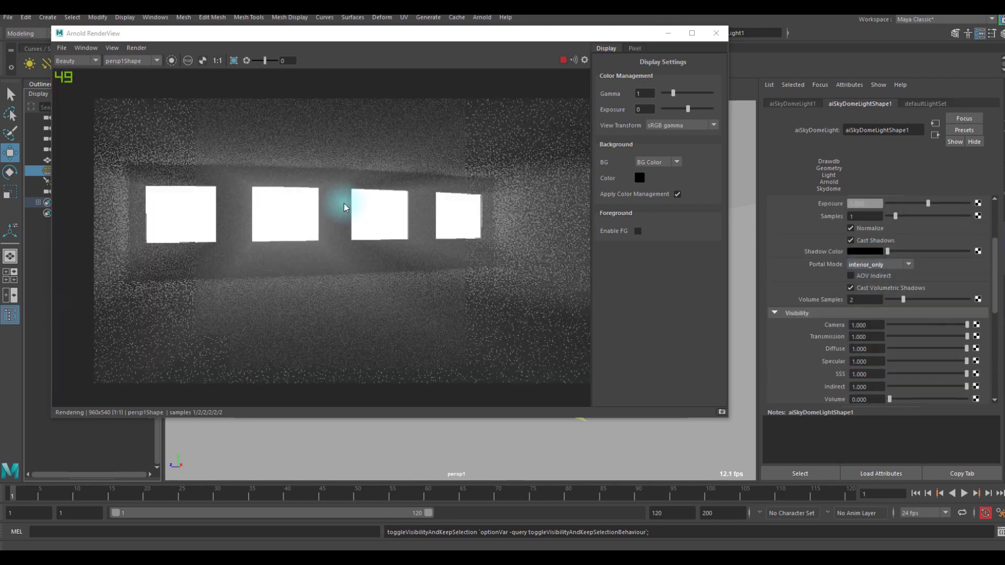
drag(297, 40, 361, 57)
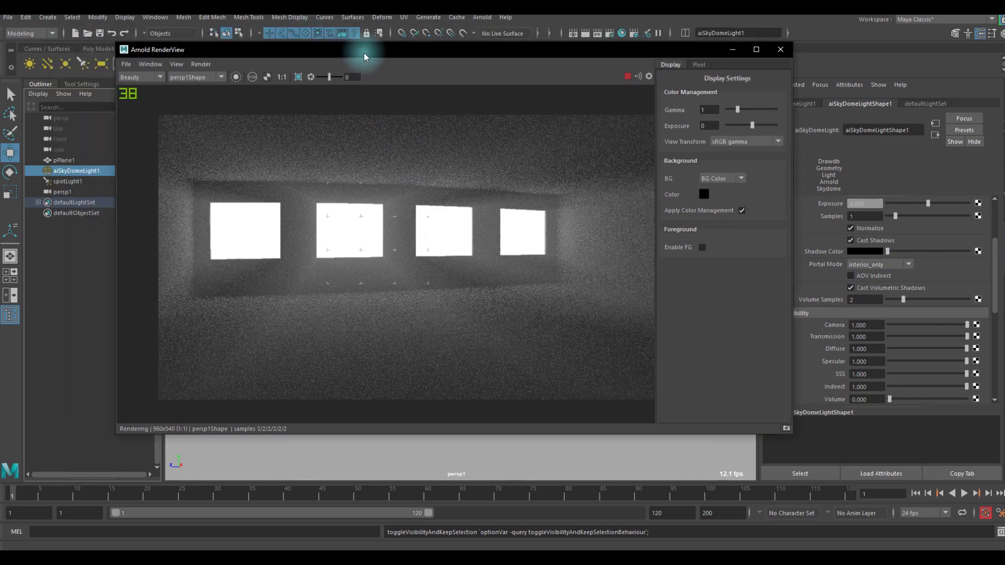
mouse_move(456, 458)
alt+mouse_down()
mouse_move(441, 455)
mouse_move(458, 448)
alt+mouse_up()
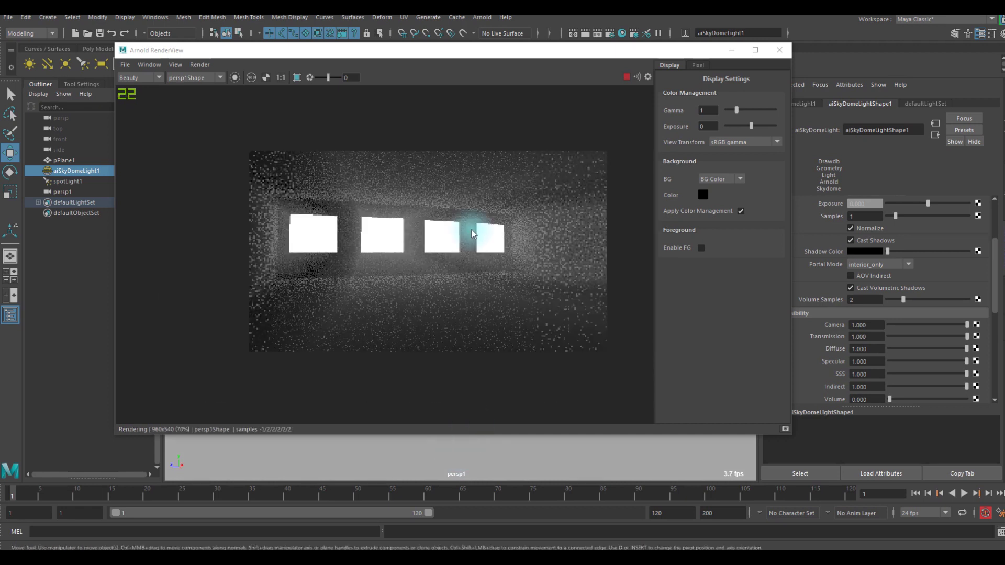
drag(429, 53, 440, 35)
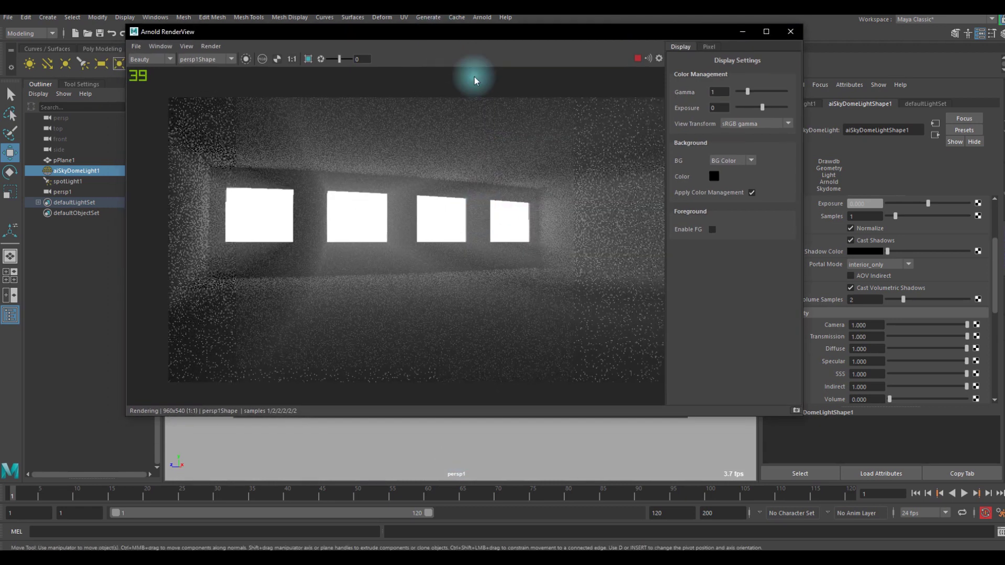
scroll(503, 221, down, 1)
scroll(502, 221, up, 2)
scroll(503, 221, down, 2)
scroll(441, 221, up, 2)
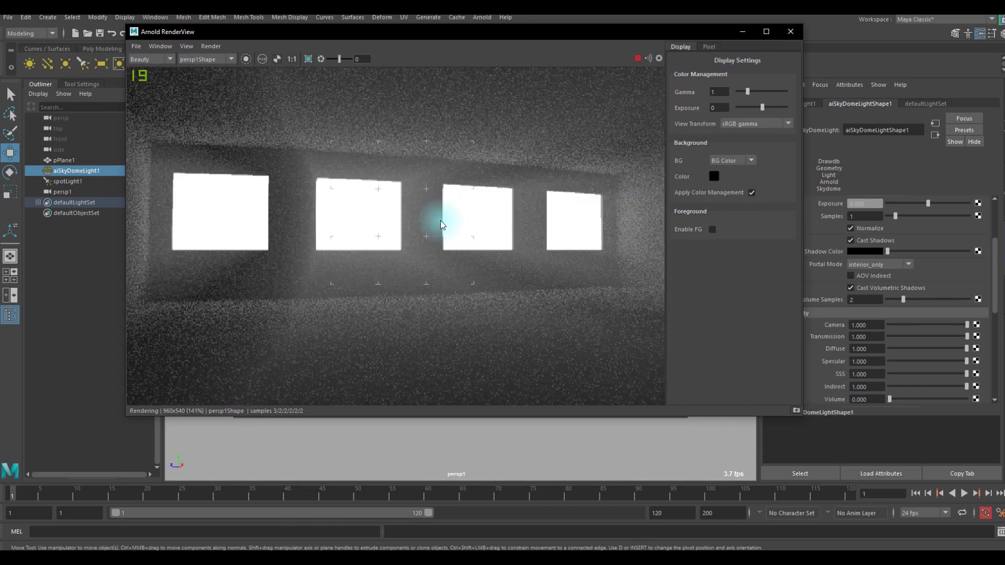
scroll(440, 220, down, 1)
drag(416, 31, 331, 70)
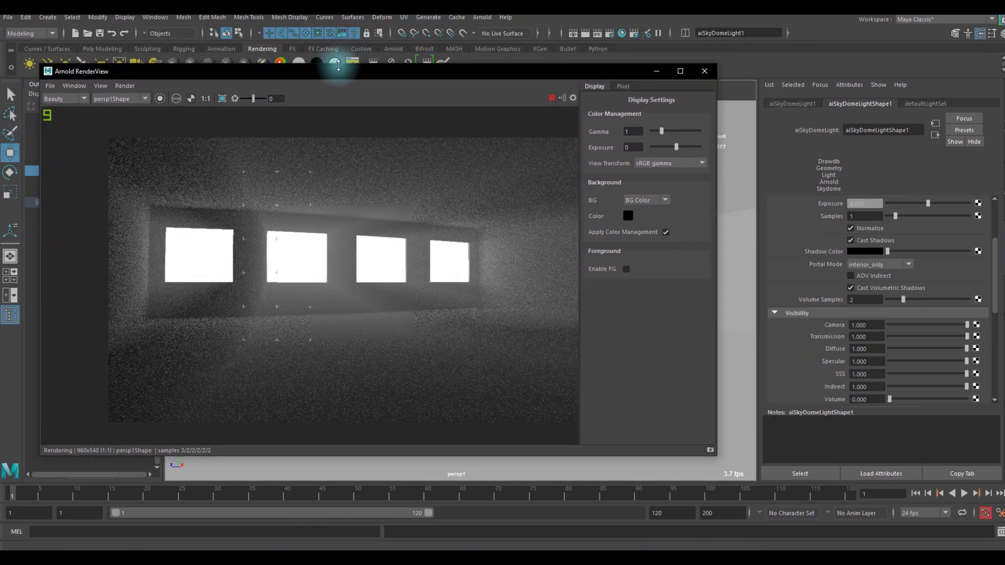
click(483, 19)
Open aiAtmosphereVolume from Render Settings and set its Density to 0.12 after trying 0.15.
click(488, 19)
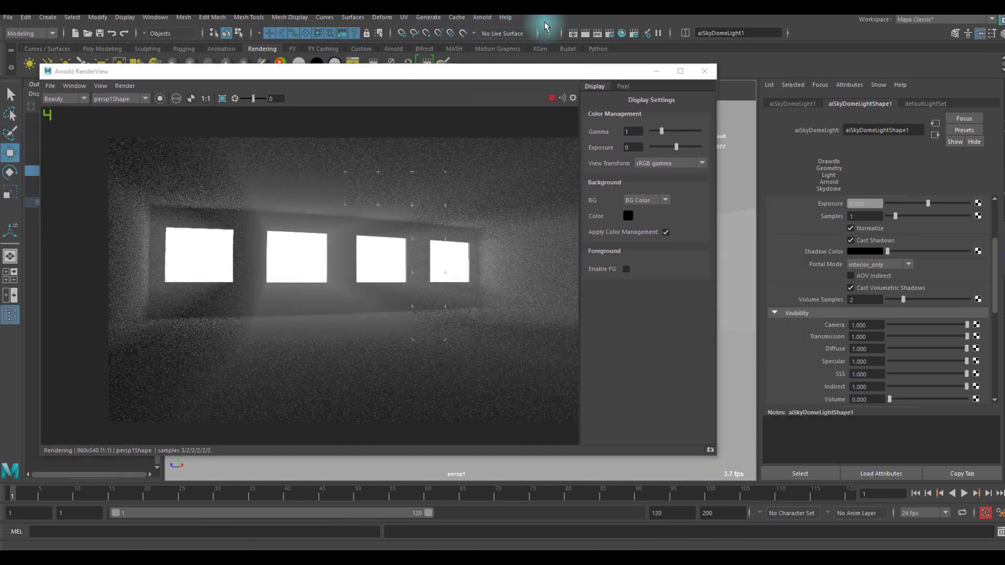
click(612, 34)
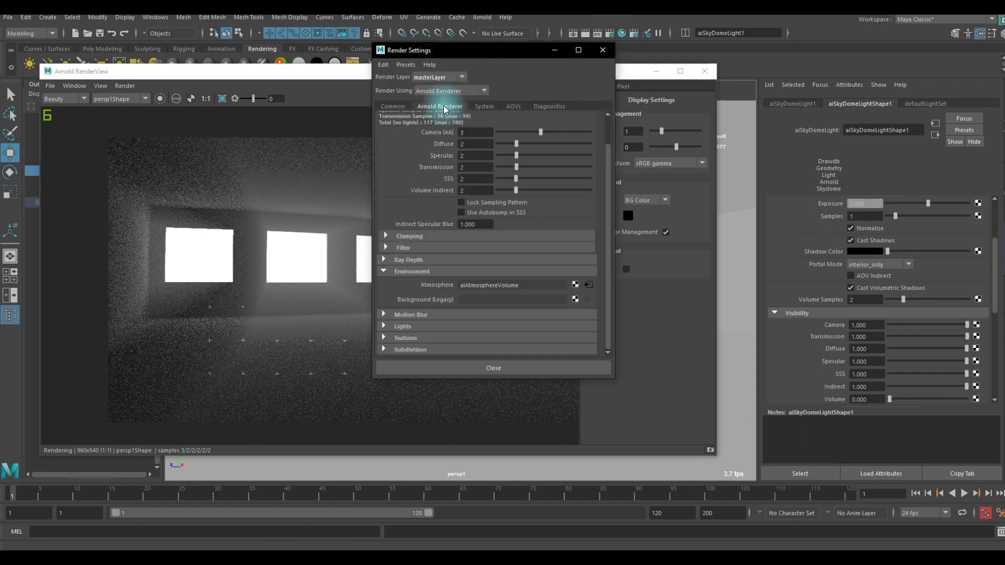
click(588, 285)
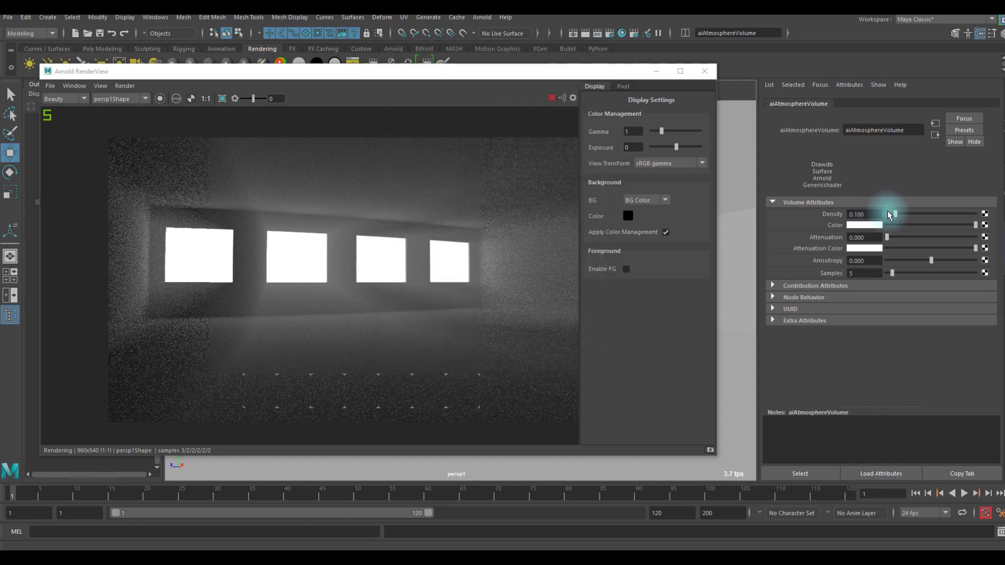
drag(891, 211, 796, 215)
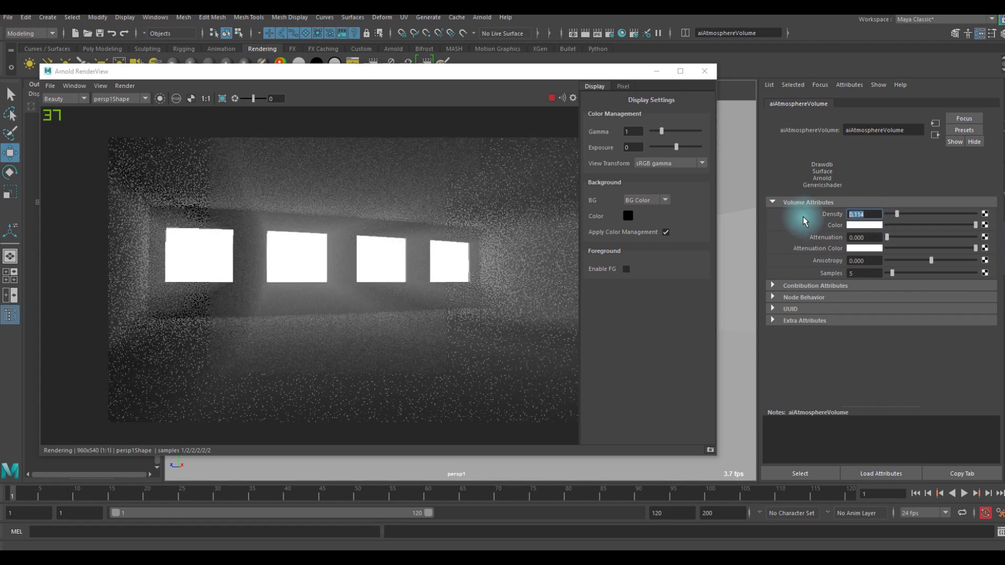
text(0.15)
key(Return)
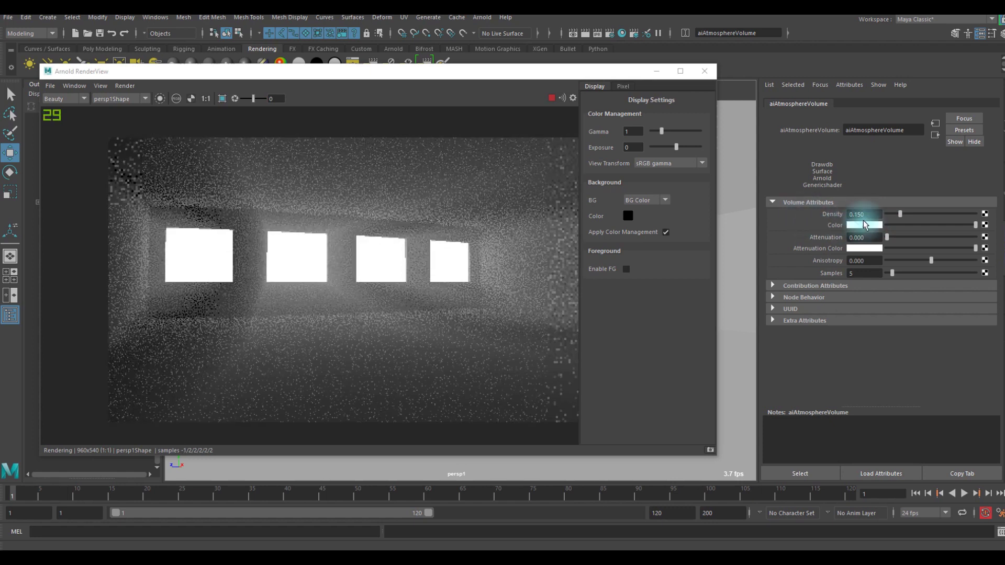
drag(880, 212, 818, 211)
text(0.12)
key(Return)
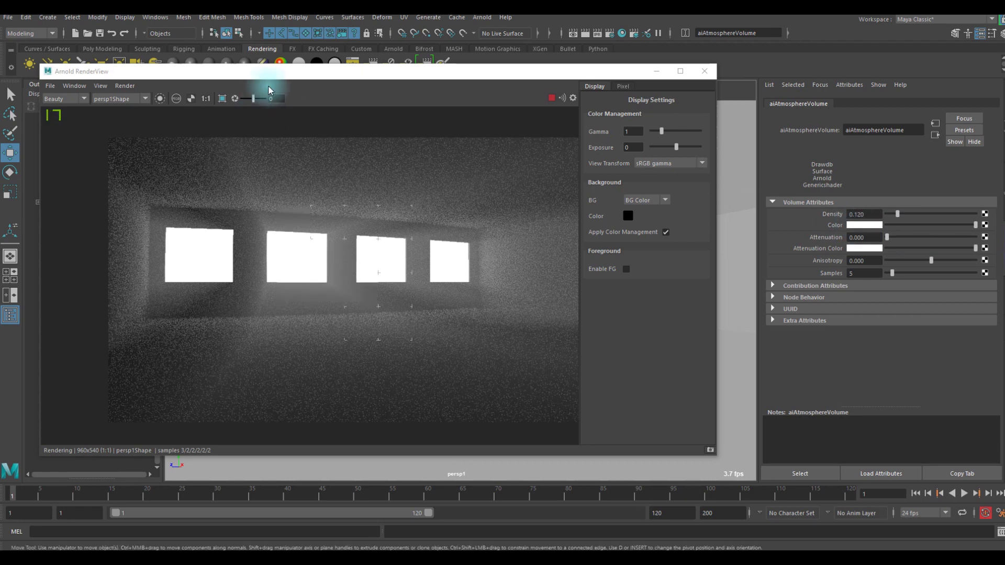
drag(269, 74, 534, 75)
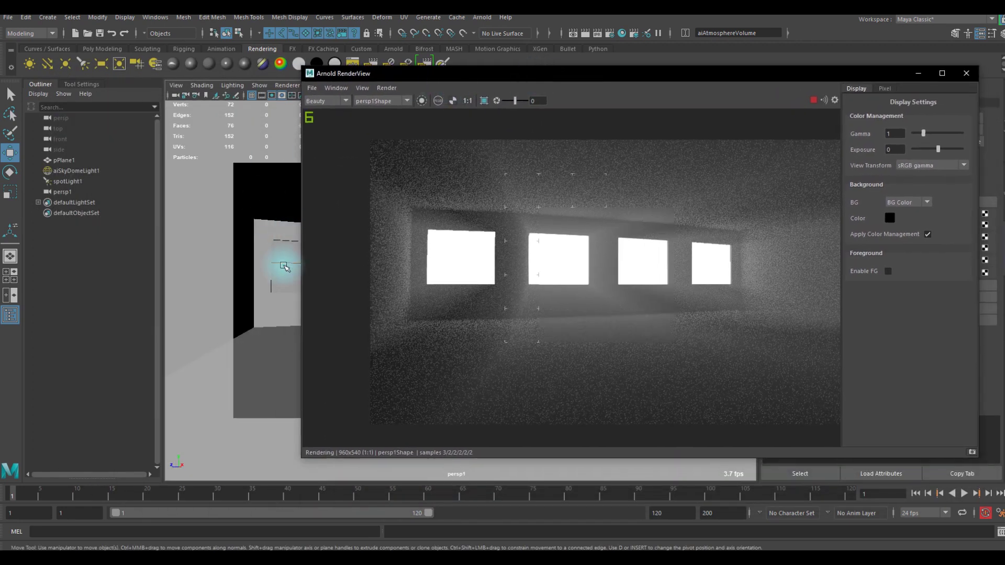
Enable Use Color Temperature on spotLight1 and set its Temperature to 9805.
click(65, 171)
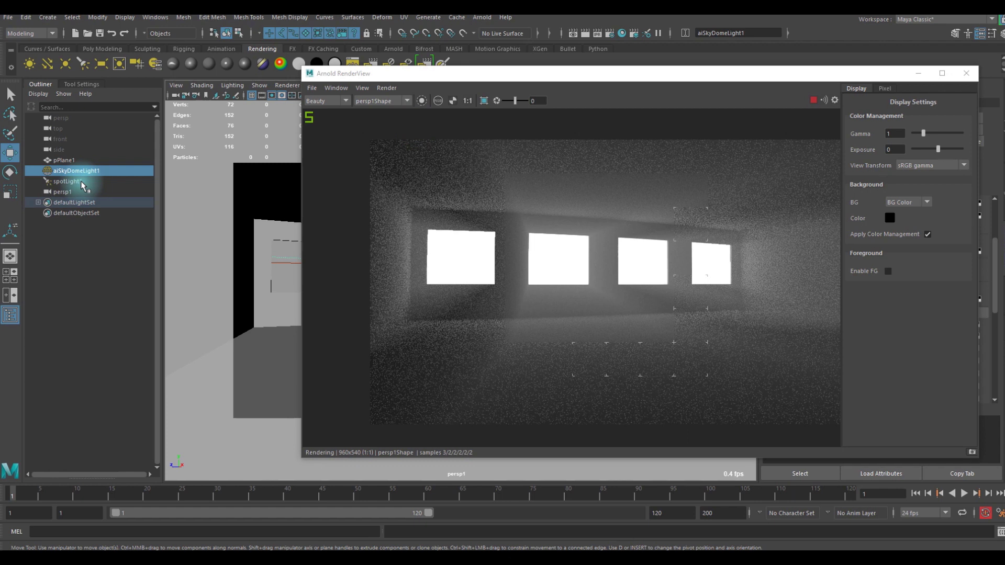
click(67, 181)
drag(468, 73, 240, 46)
scroll(931, 314, down, 5)
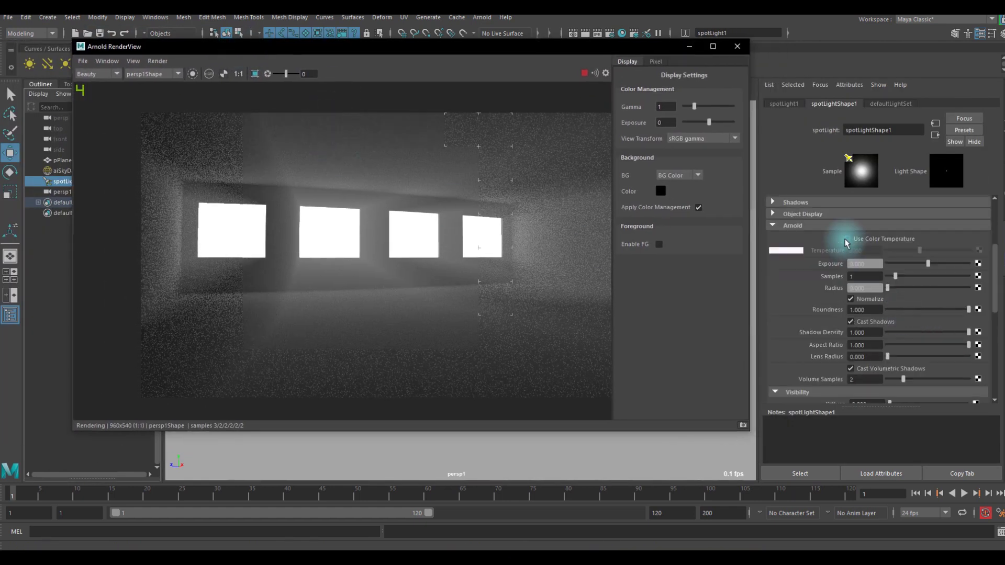
click(853, 238)
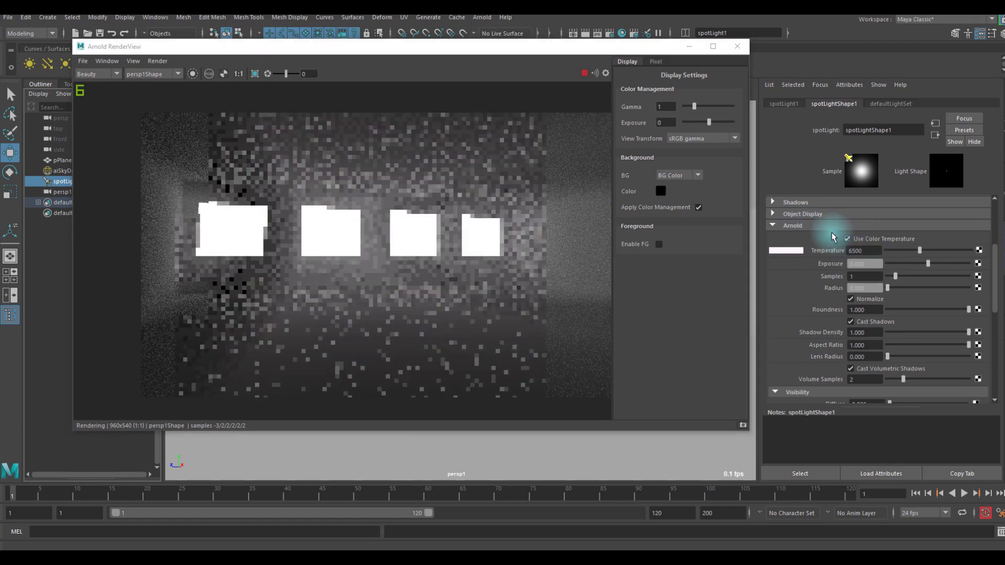
click(924, 250)
drag(925, 252, 937, 251)
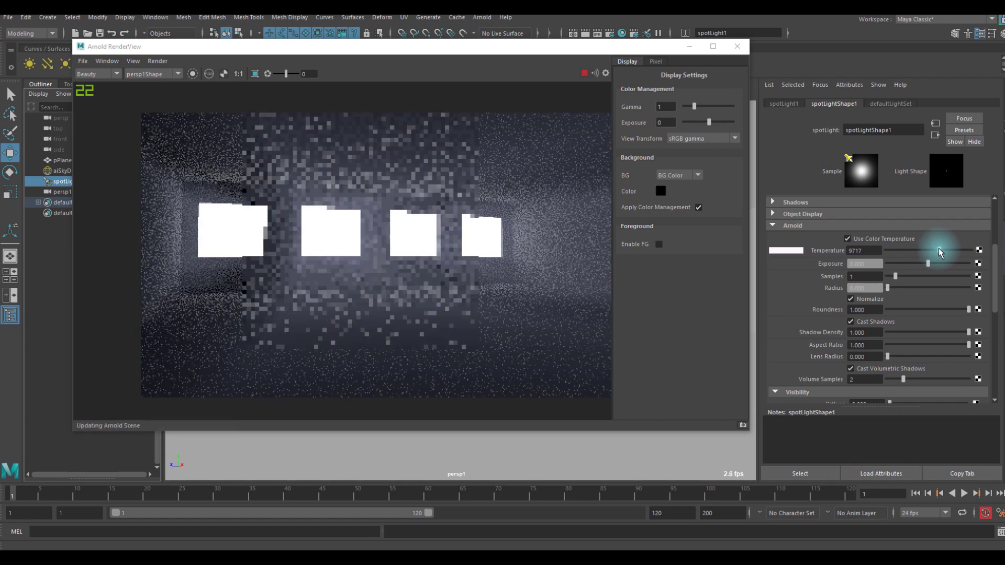
drag(938, 250, 939, 250)
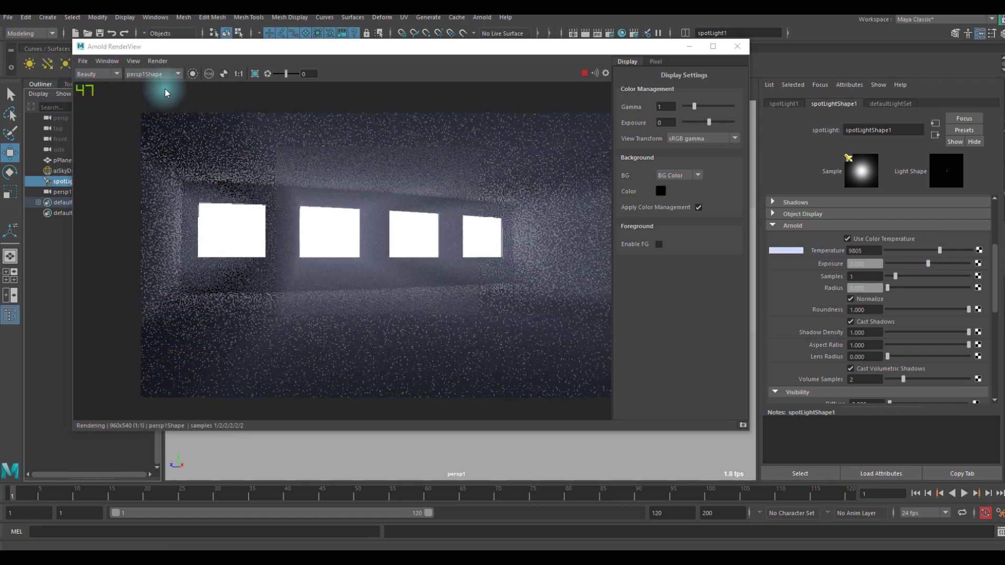
click(62, 170)
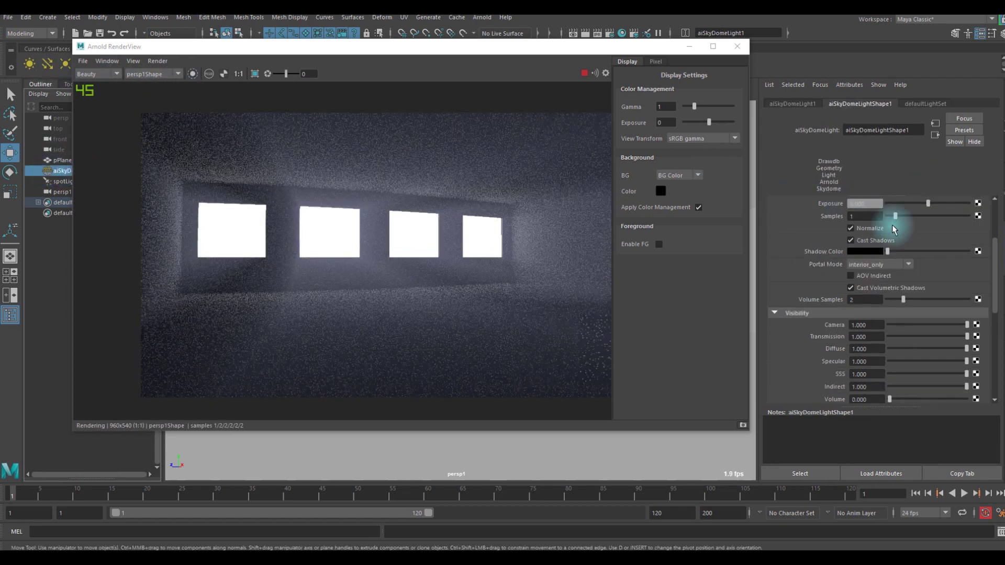
Turn on Use Color Temperature for aiSkyDomeLightShape1 and set Temperature to 7783.
scroll(895, 267, up, 3)
click(858, 250)
drag(919, 261, 926, 258)
scroll(422, 227, up, 4)
scroll(421, 228, down, 4)
scroll(372, 213, up, 2)
scroll(369, 216, down, 2)
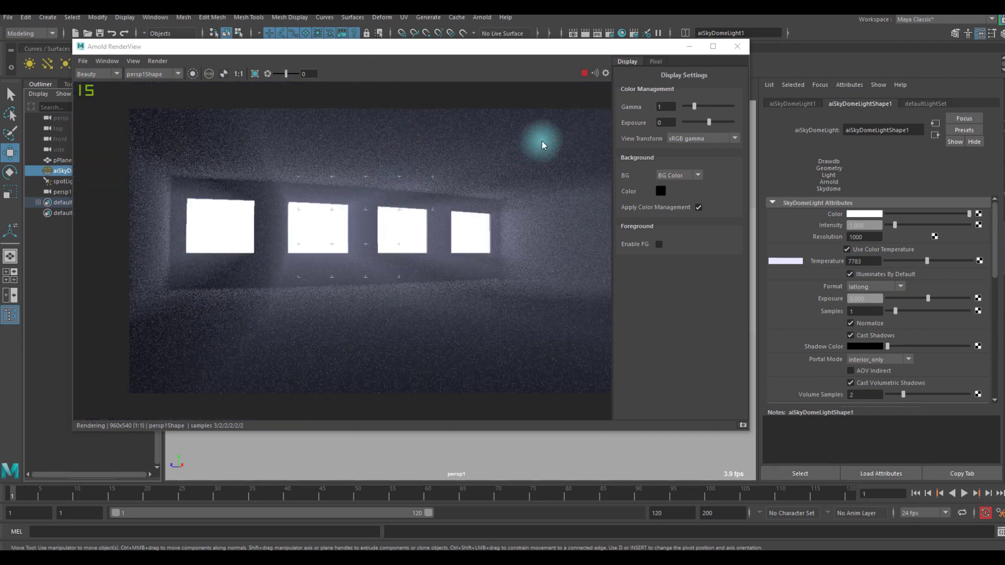
Reposition the Arnold RenderView window on screen.
drag(445, 42, 497, 51)
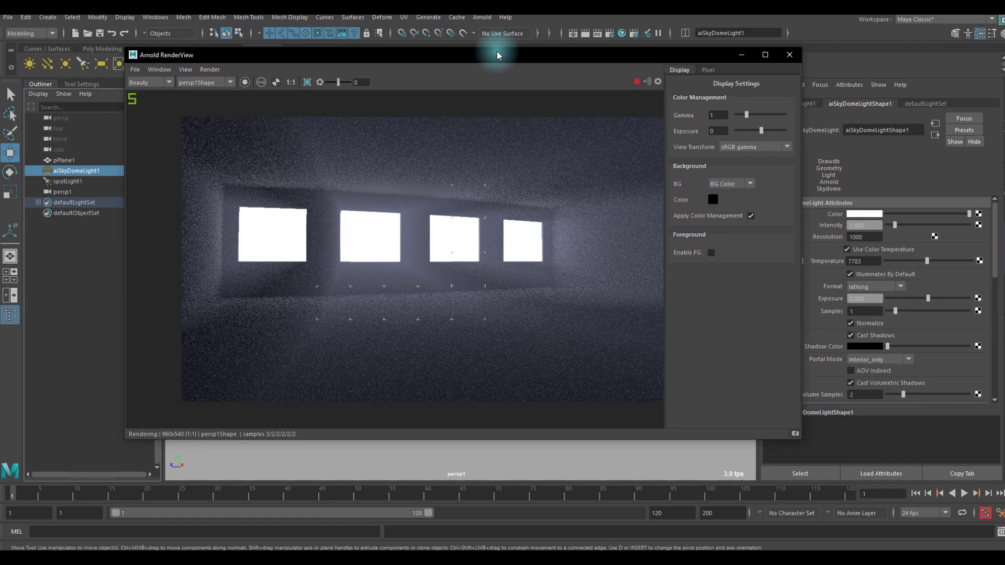
drag(497, 51, 450, 63)
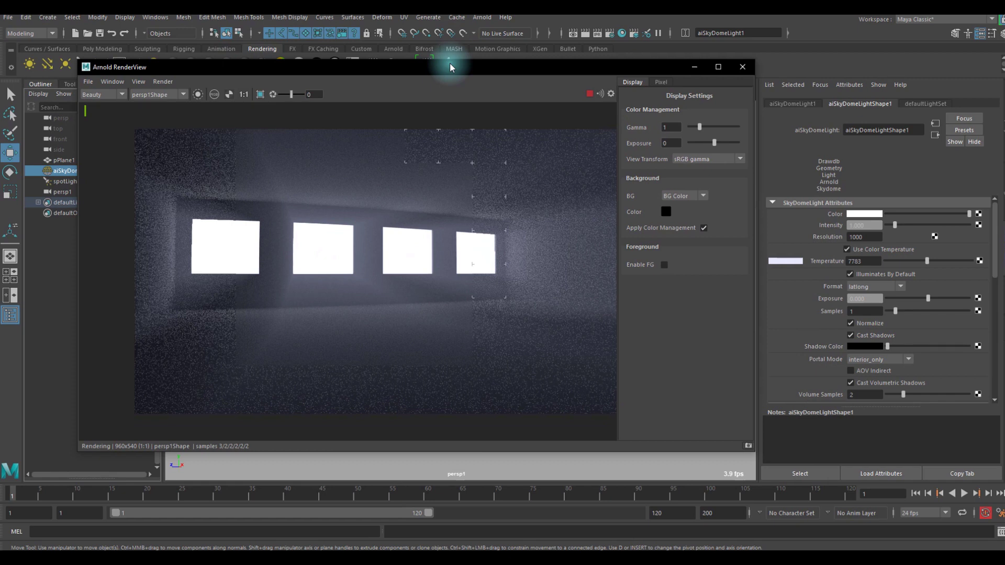
drag(450, 62, 459, 53)
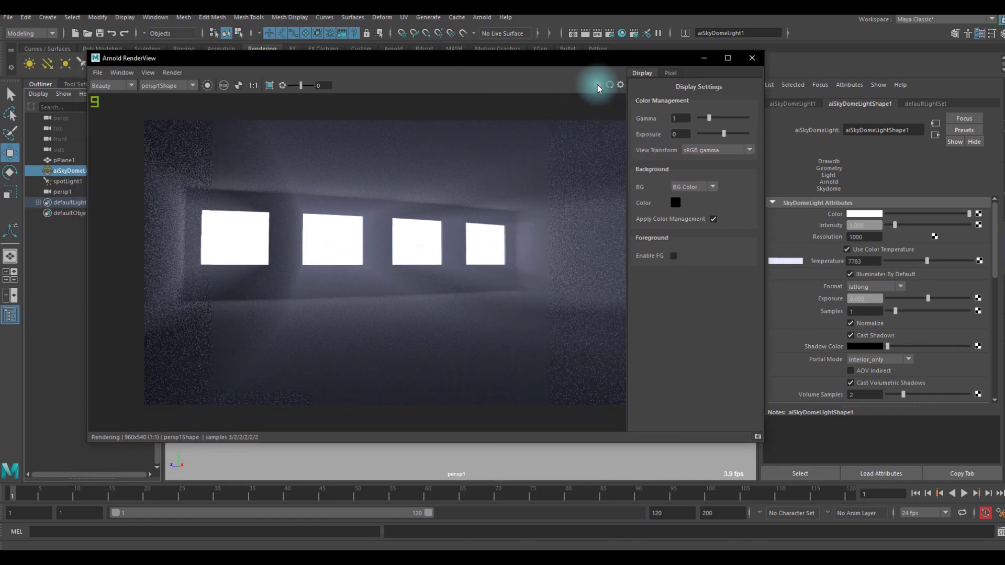
Close the RenderView and raise aiSkyDomeLight1's Arnold Samples to 3.
click(749, 58)
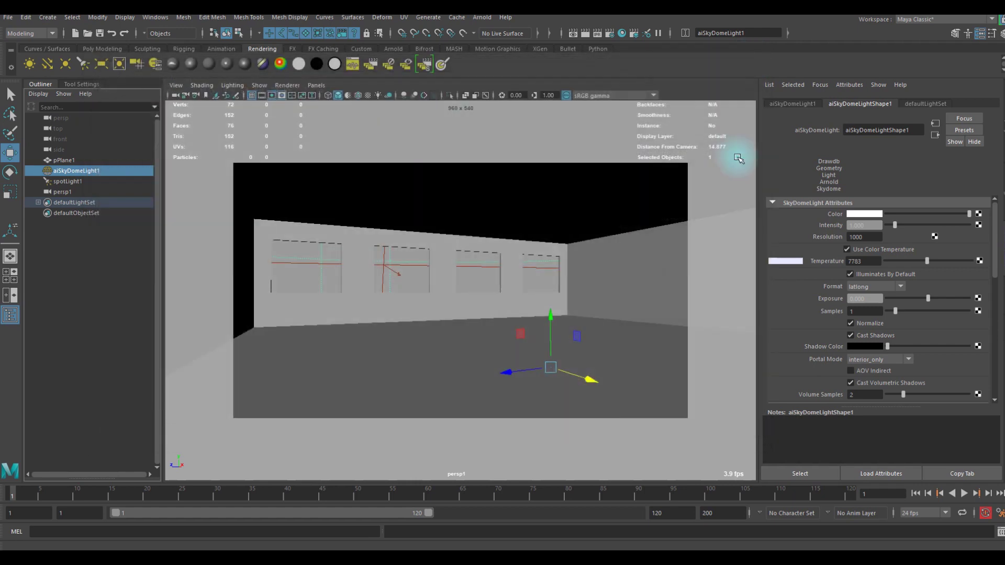
click(68, 181)
click(76, 170)
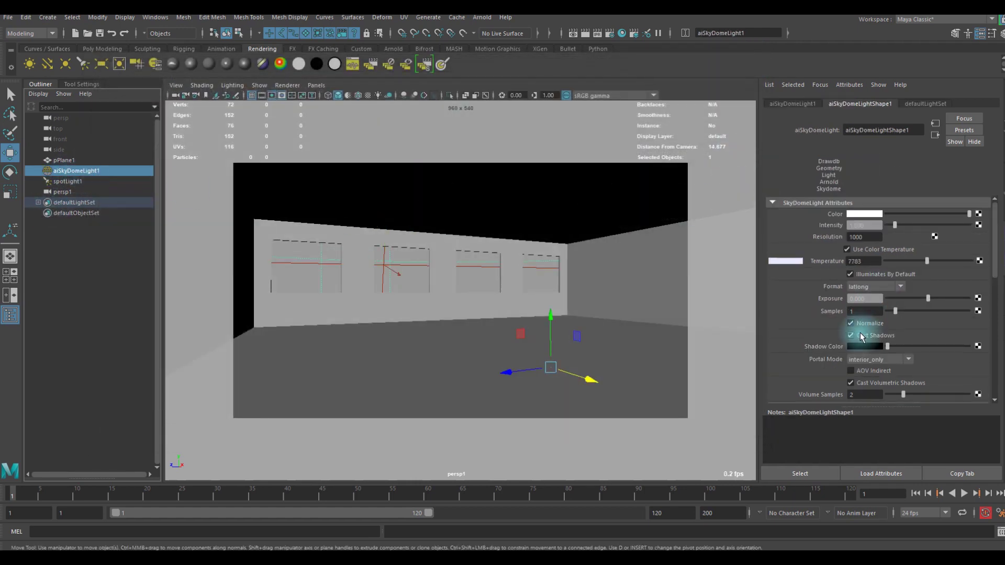
scroll(867, 294, down, 2)
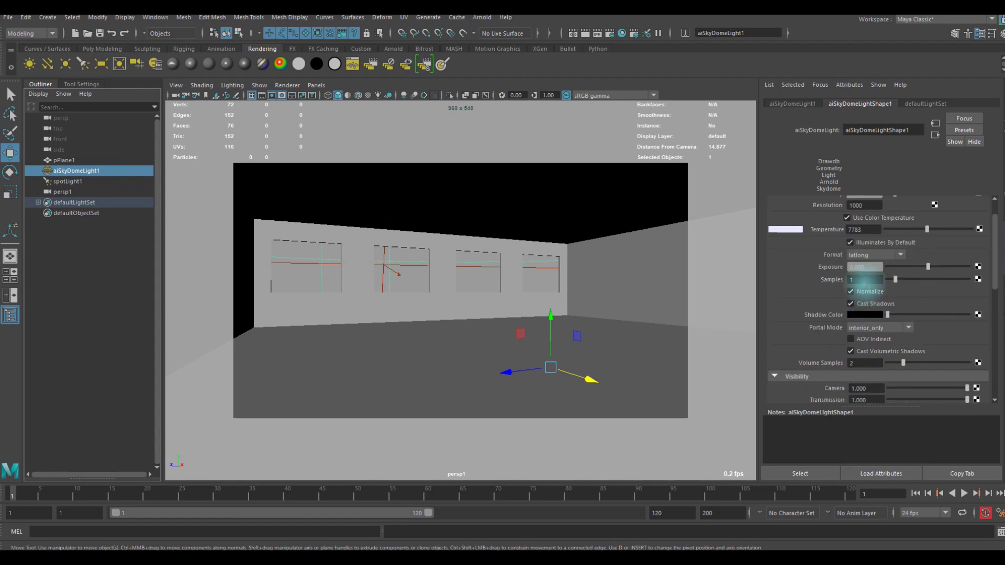
scroll(863, 282, up, 1)
scroll(845, 254, down, 7)
scroll(853, 276, up, 6)
scroll(860, 259, up, 2)
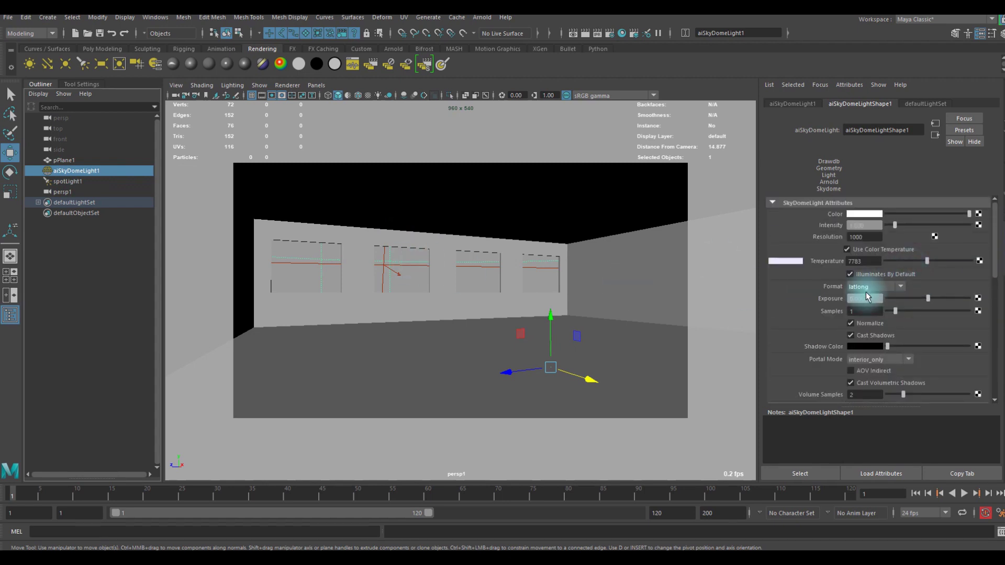
click(863, 311)
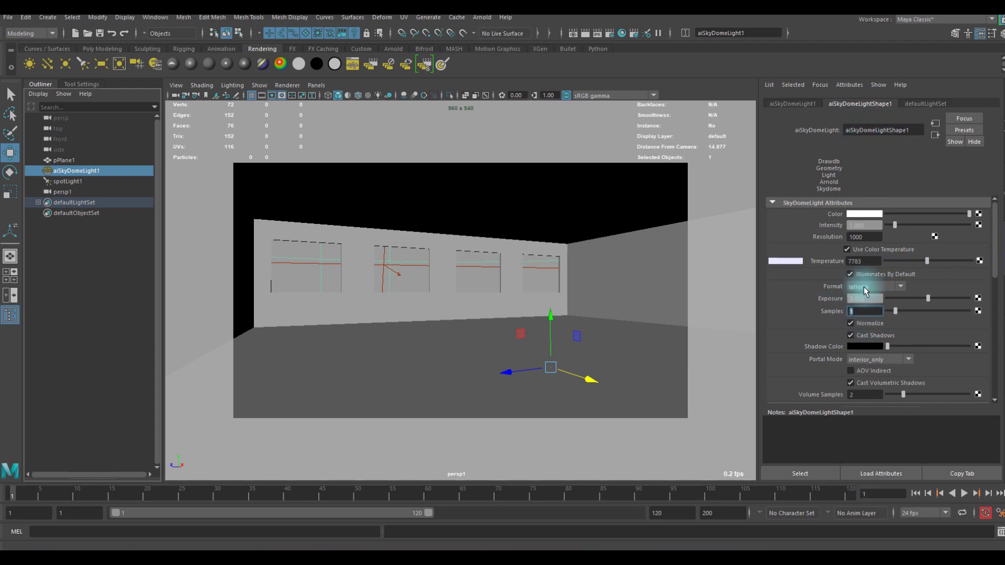
scroll(855, 301, down, 2)
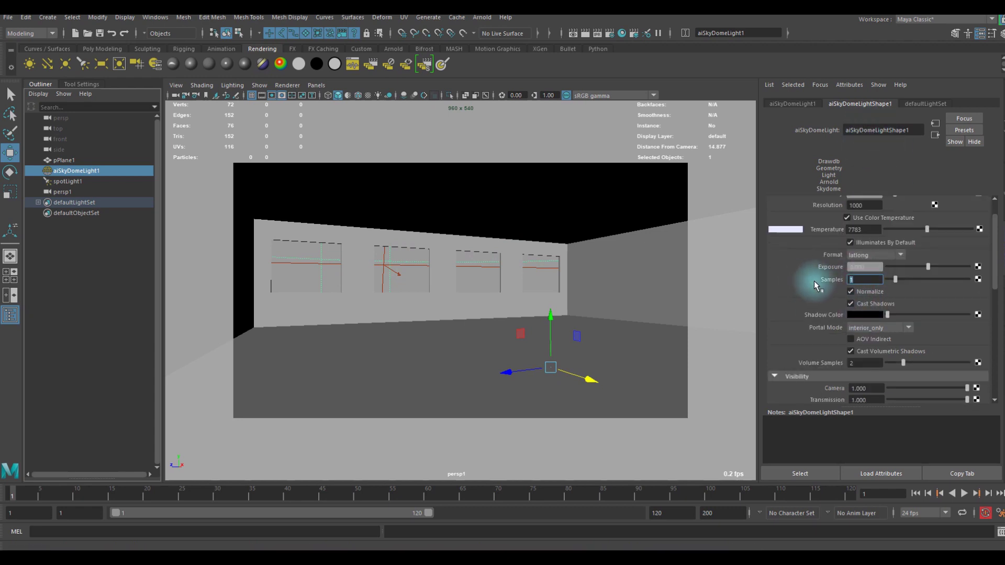
text(3)
key(Return)
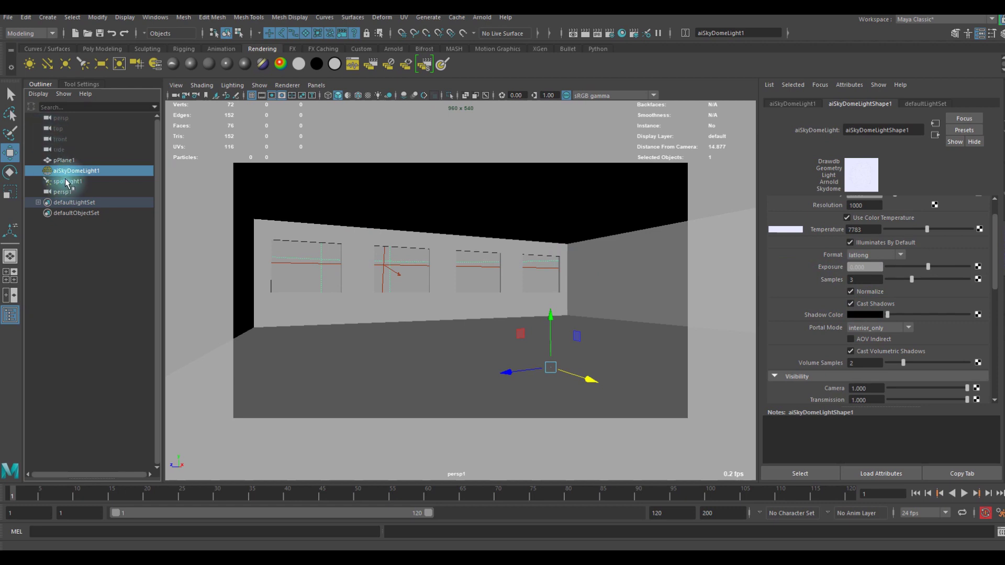
Select spotLight1 and set its Arnold Samples to 3.
click(67, 181)
scroll(814, 236, down, 3)
scroll(815, 231, up, 3)
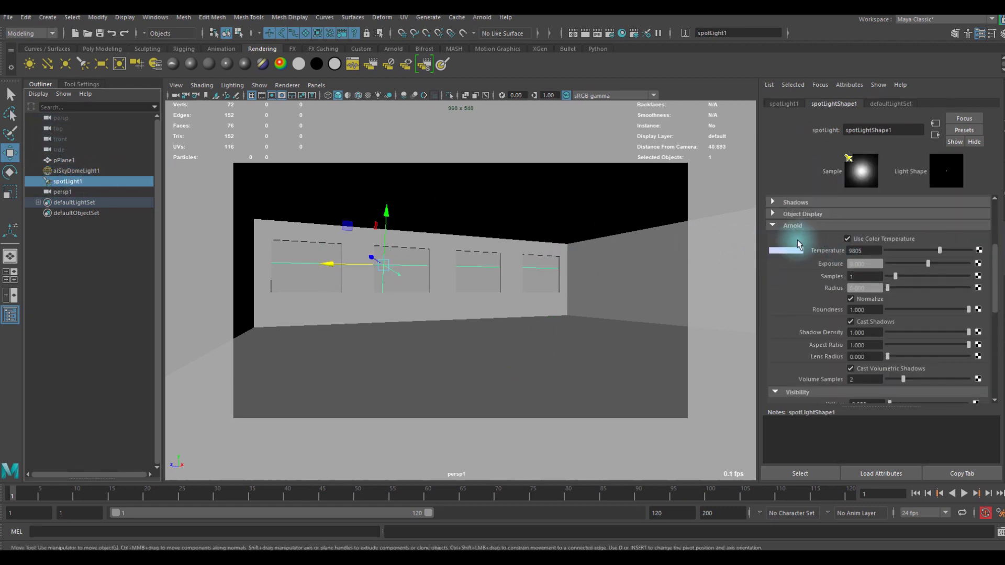
scroll(795, 238, down, 1)
scroll(793, 233, up, 1)
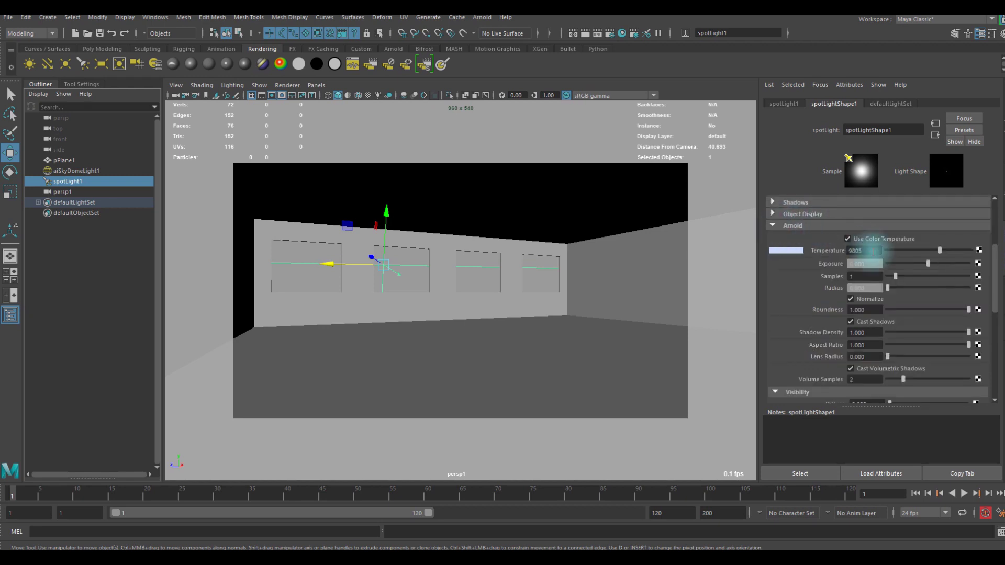
click(853, 276)
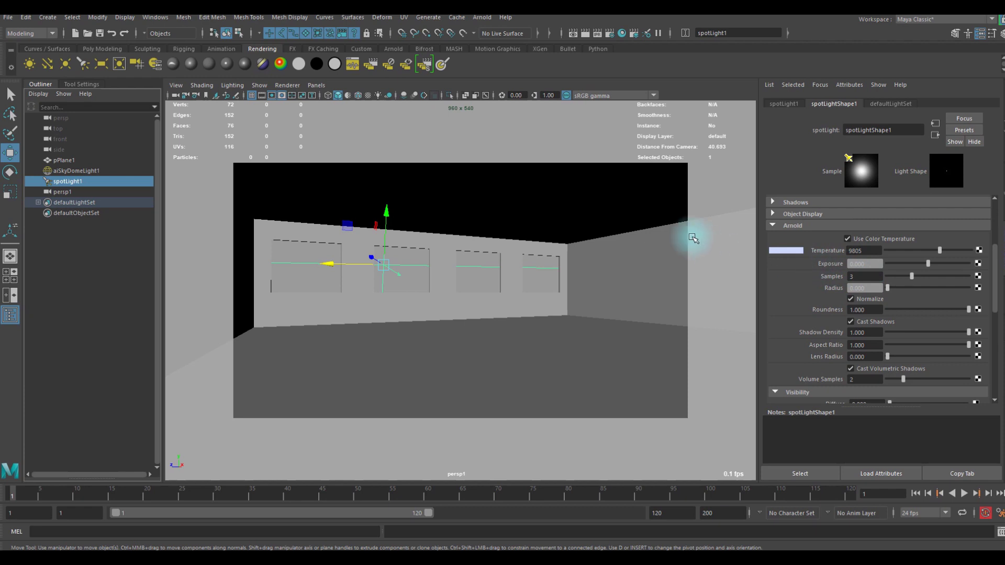
Set Arnold Camera (AA) samples to 5, adjust Specular and Transmission samples, then close Render Settings.
click(609, 33)
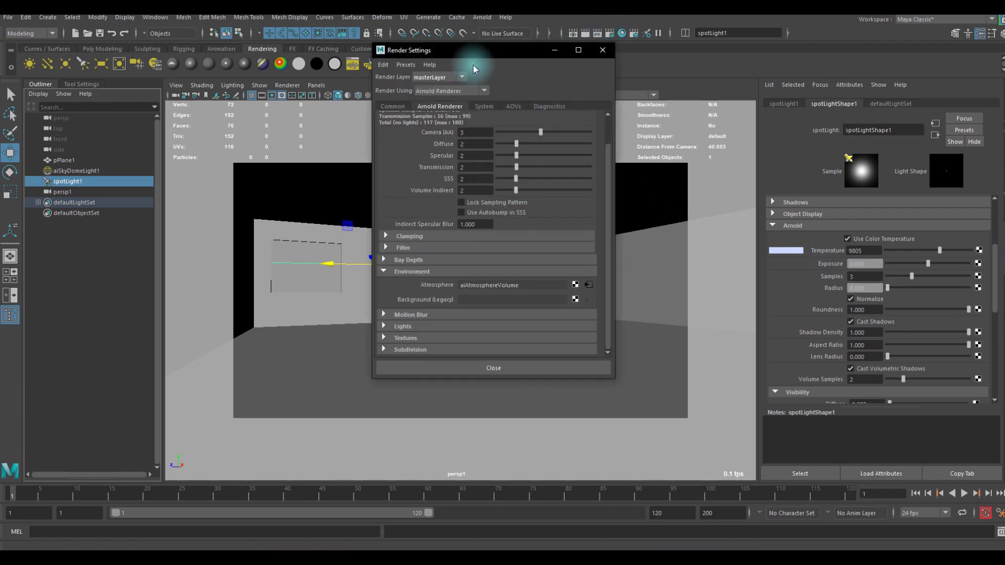
click(472, 161)
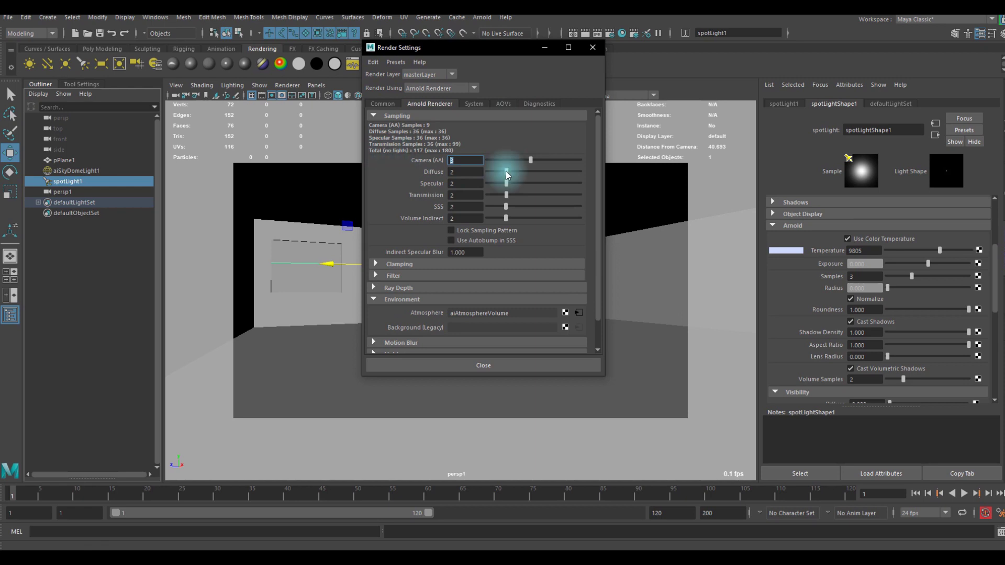
text(5)
key(Return)
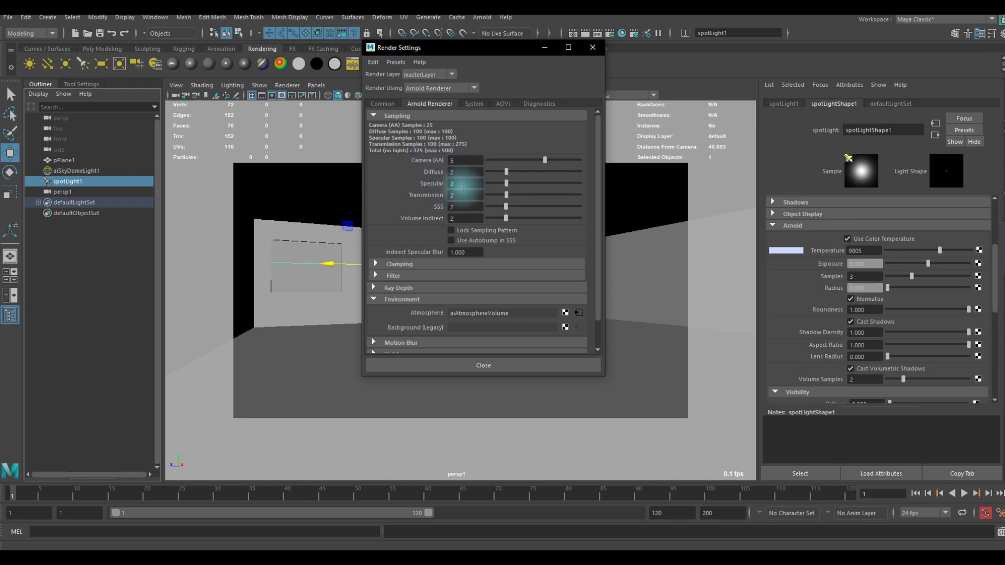
click(464, 184)
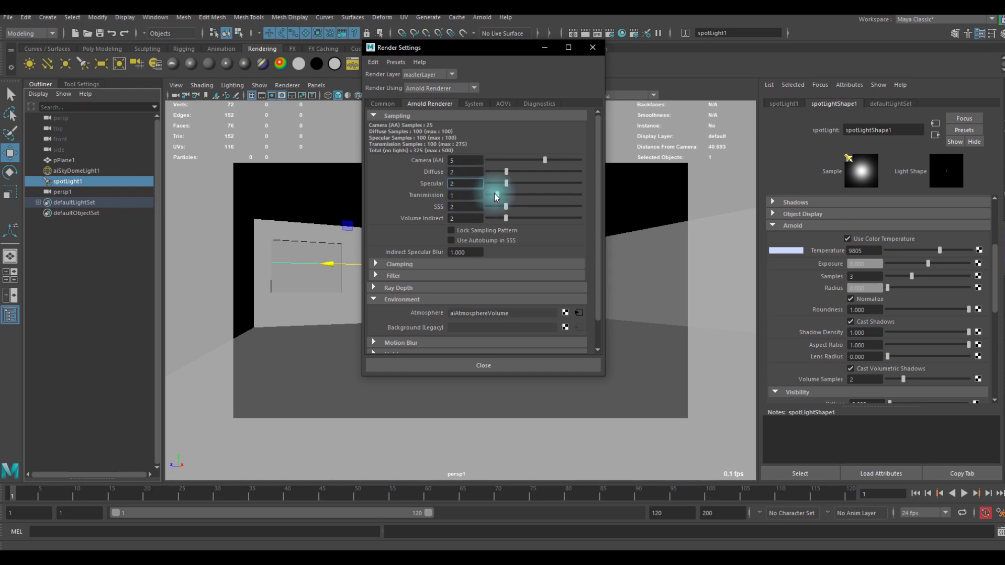
mouse_move(494, 194)
mouse_down()
mouse_move(476, 196)
mouse_move(494, 196)
mouse_move(498, 208)
mouse_up()
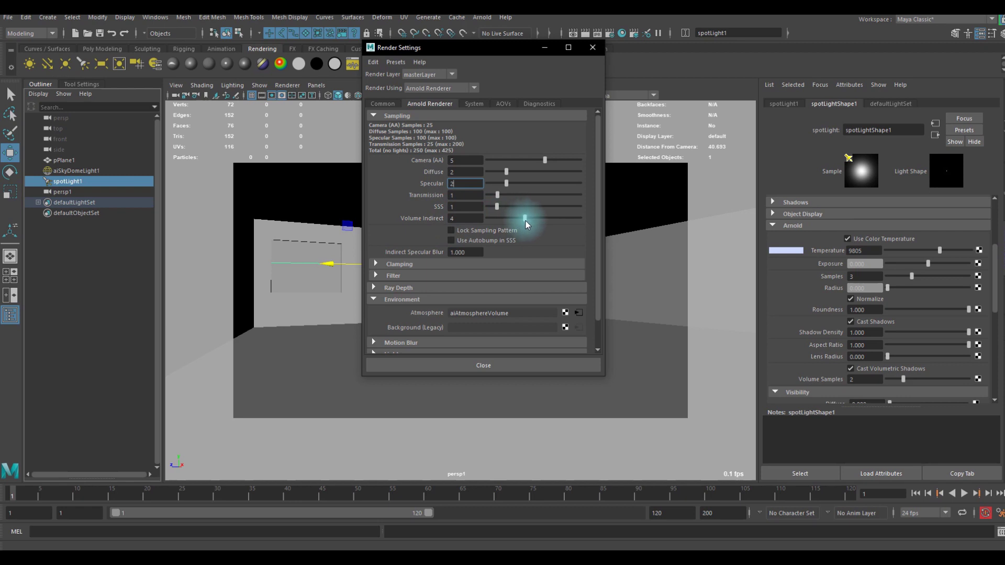
click(593, 47)
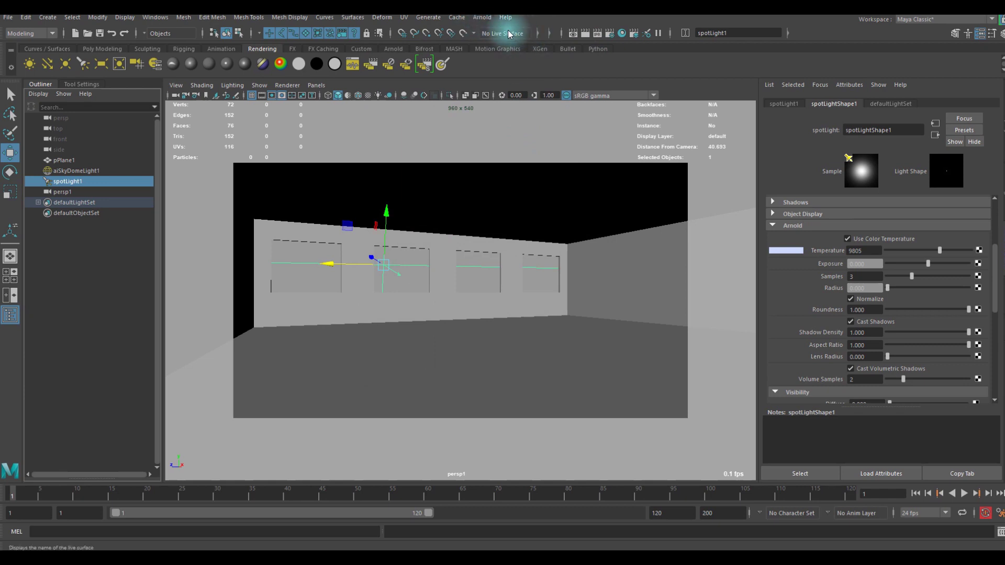
In the Common tab, pick the HD_720 image size preset (1280×720), then close Render Settings.
click(481, 18)
click(487, 18)
click(610, 31)
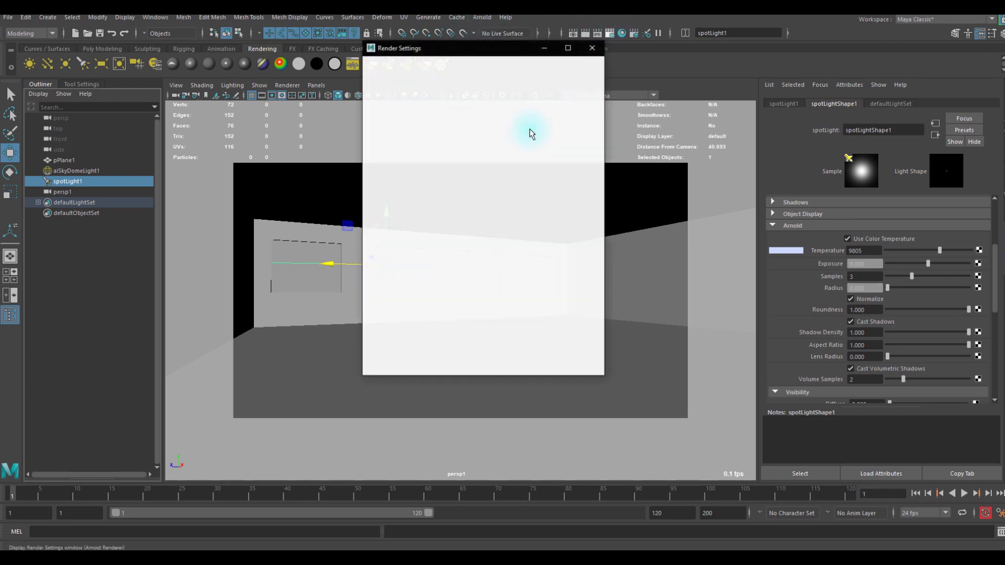
click(387, 104)
scroll(433, 180, down, 6)
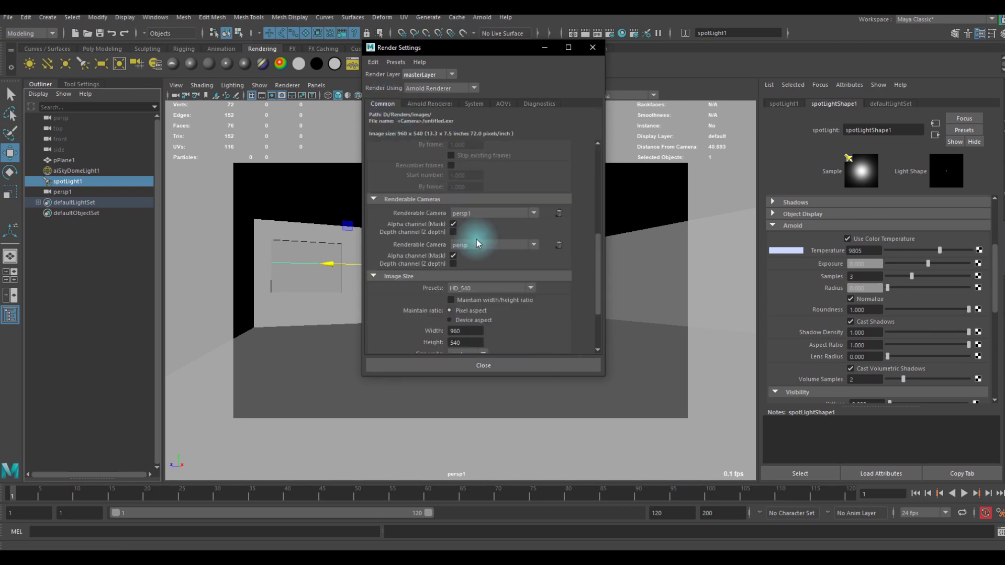
scroll(478, 222, down, 5)
click(484, 206)
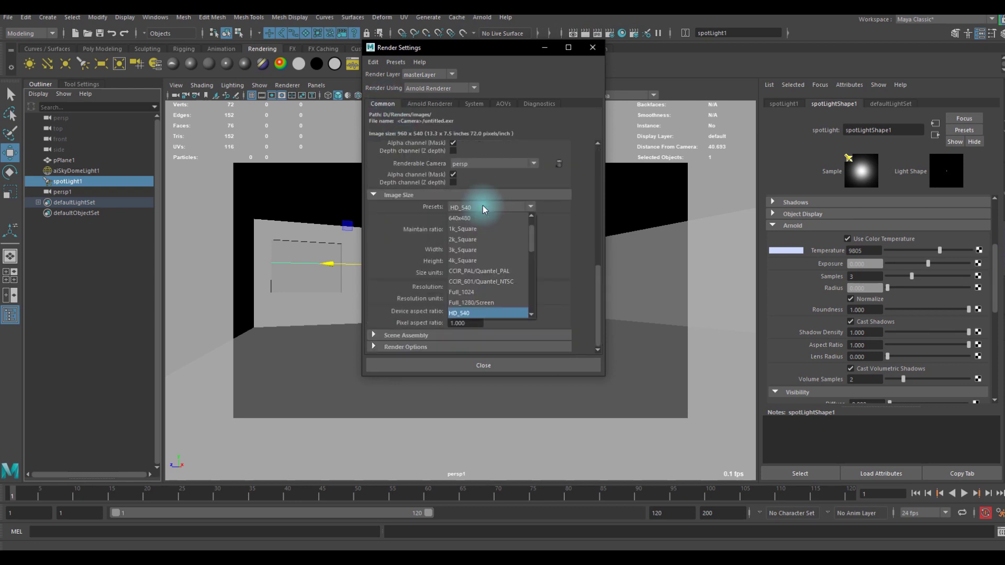
scroll(488, 246, down, 2)
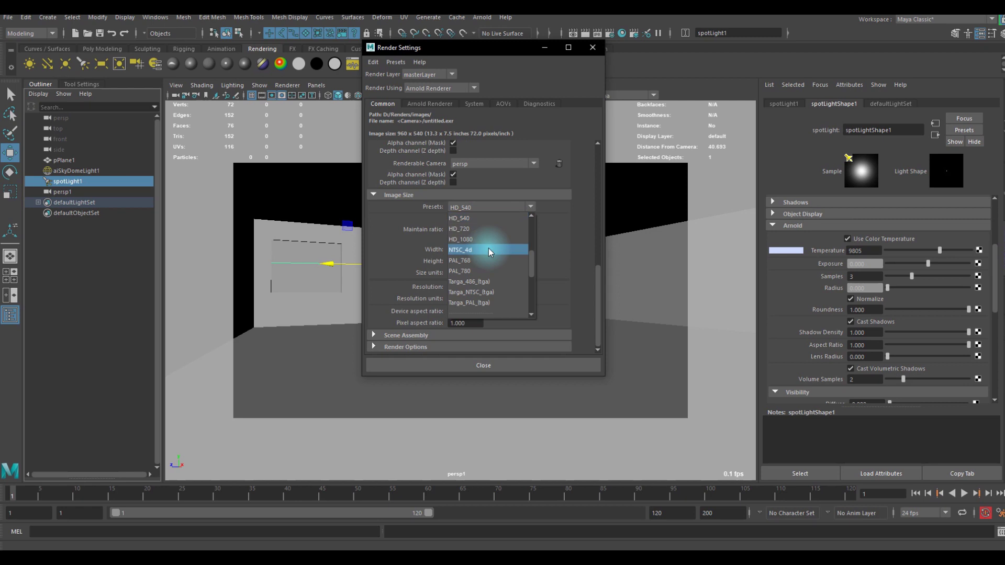
click(469, 262)
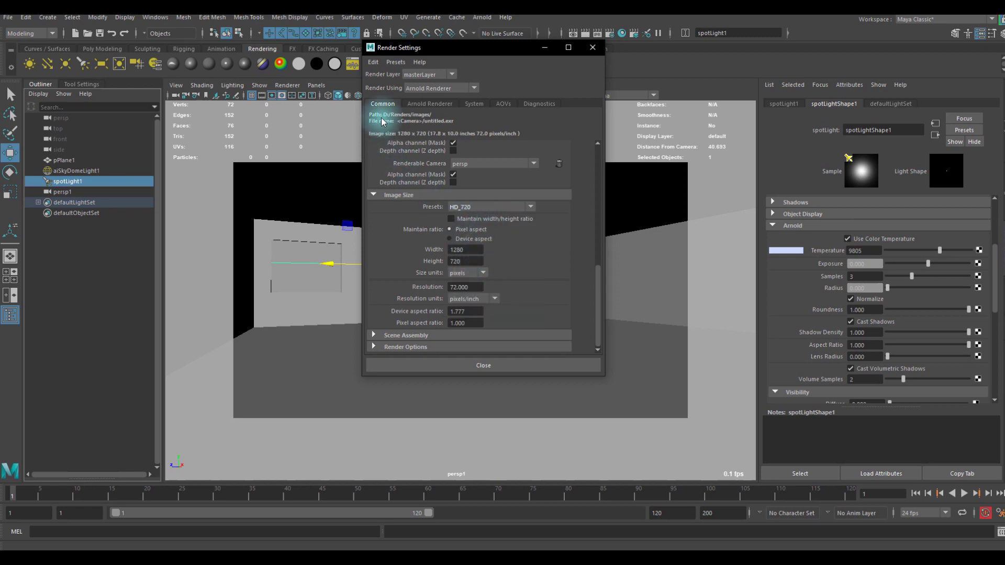
scroll(489, 232, up, 4)
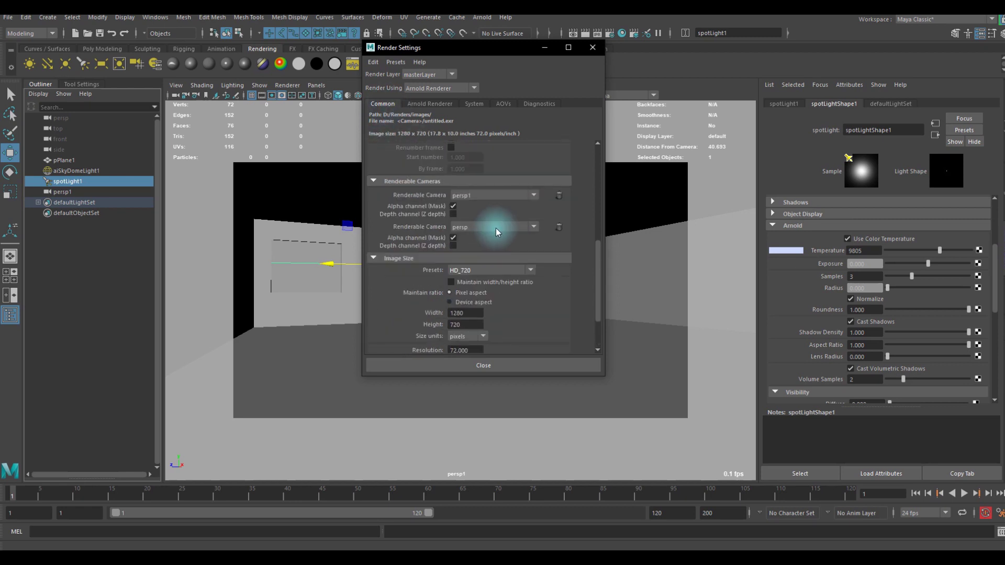
click(492, 271)
click(498, 269)
click(594, 48)
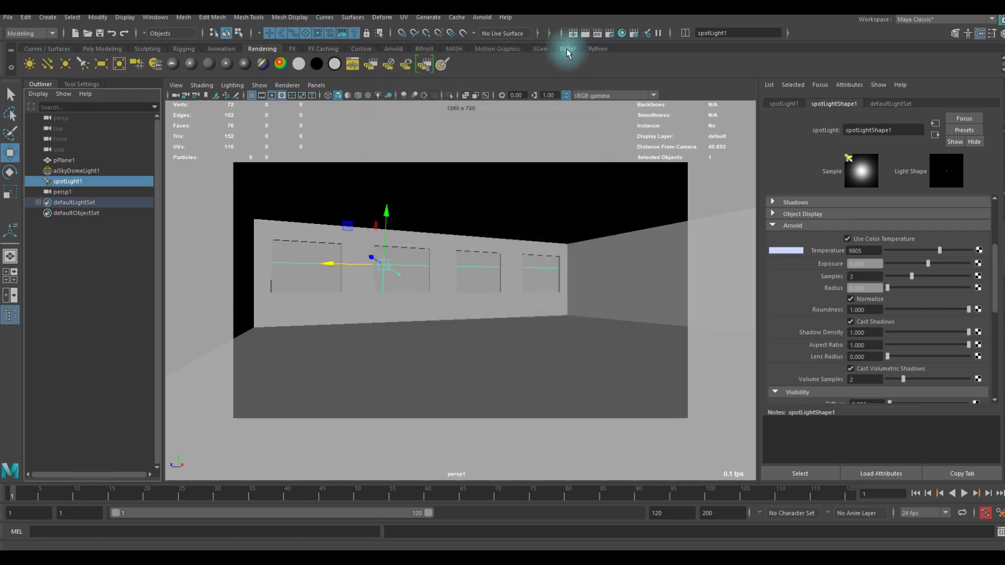
Render the room via Arnold > Render and arrange the RenderView window.
click(491, 19)
click(503, 35)
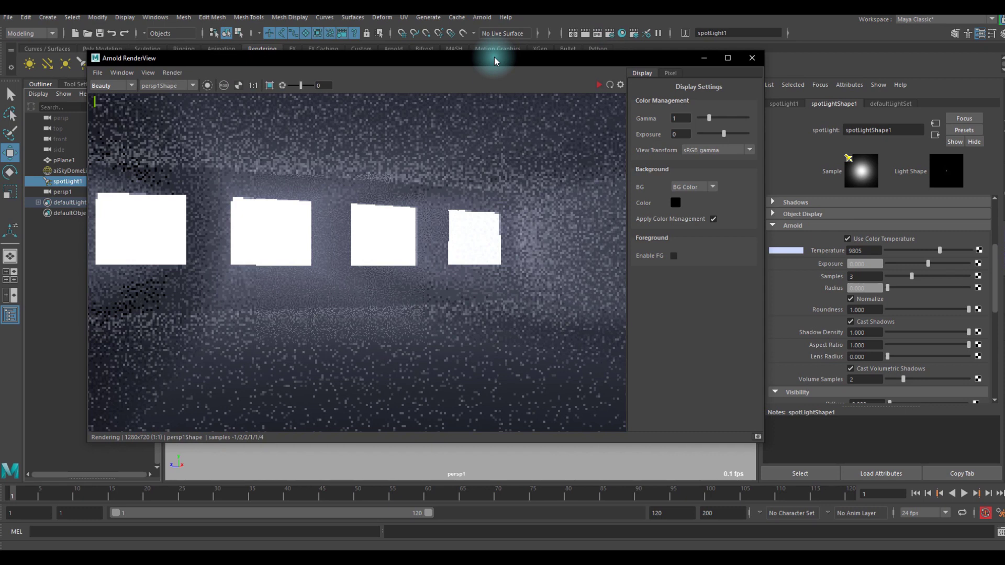
drag(494, 57, 502, 55)
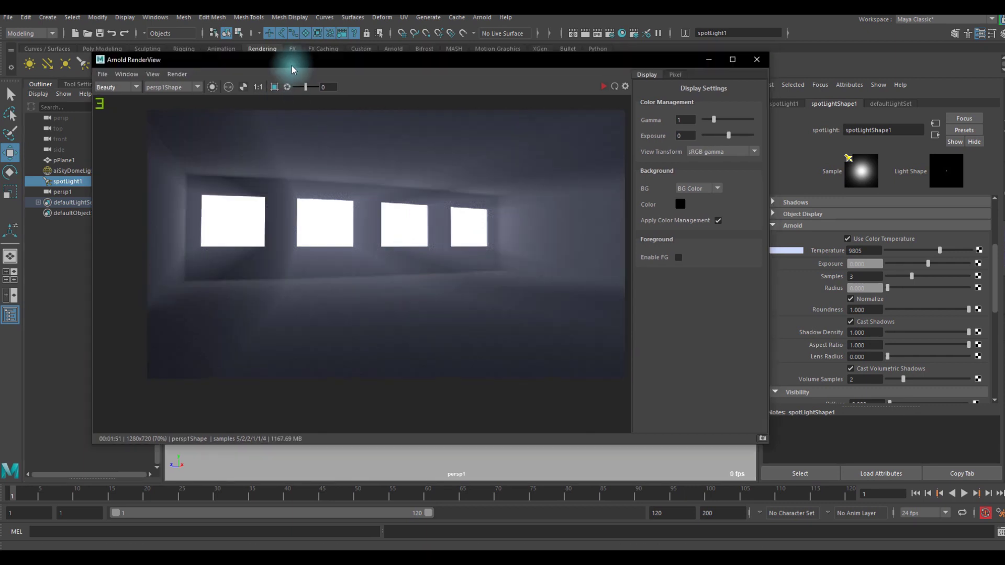
drag(290, 65, 302, 61)
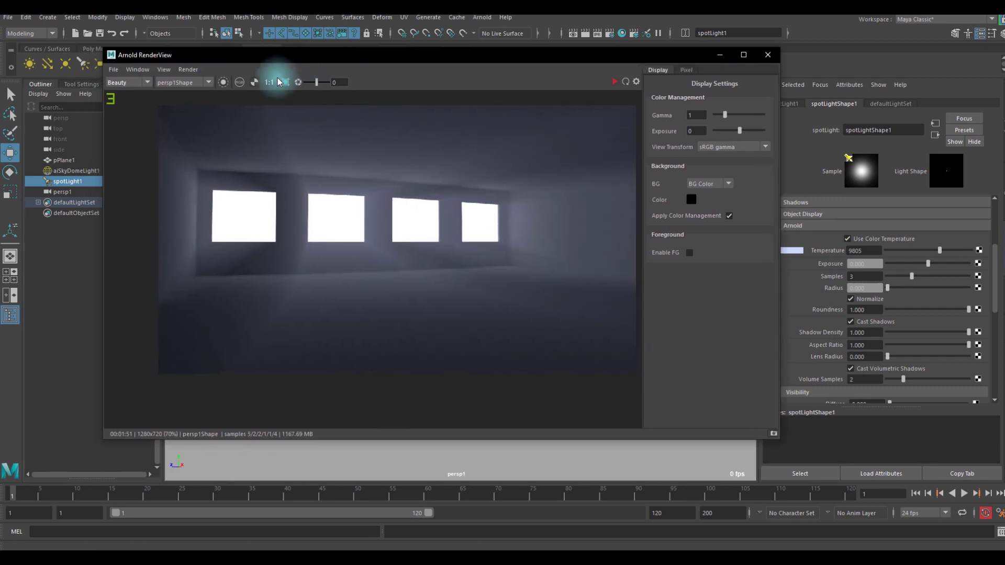
drag(288, 63, 265, 62)
drag(564, 59, 519, 48)
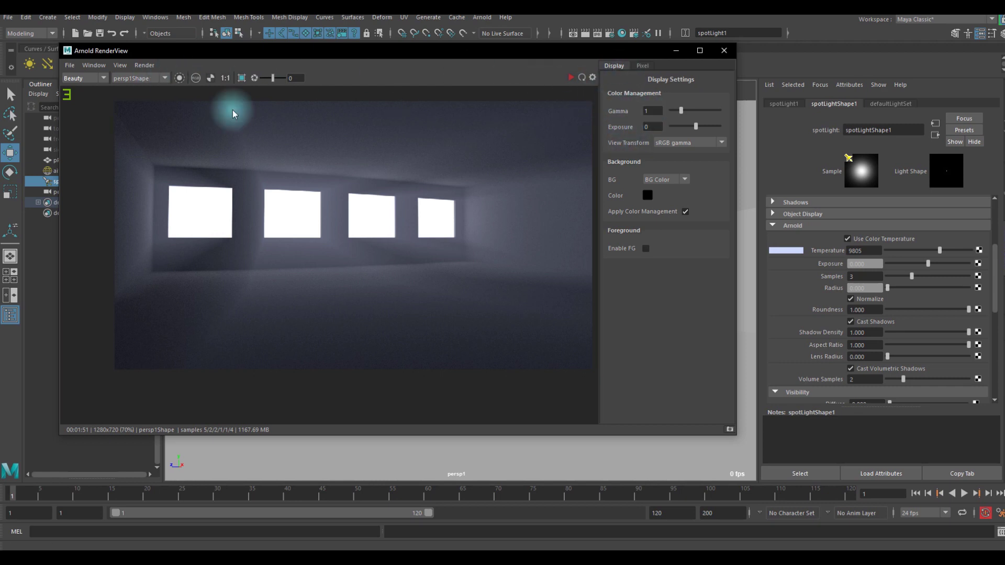
click(94, 65)
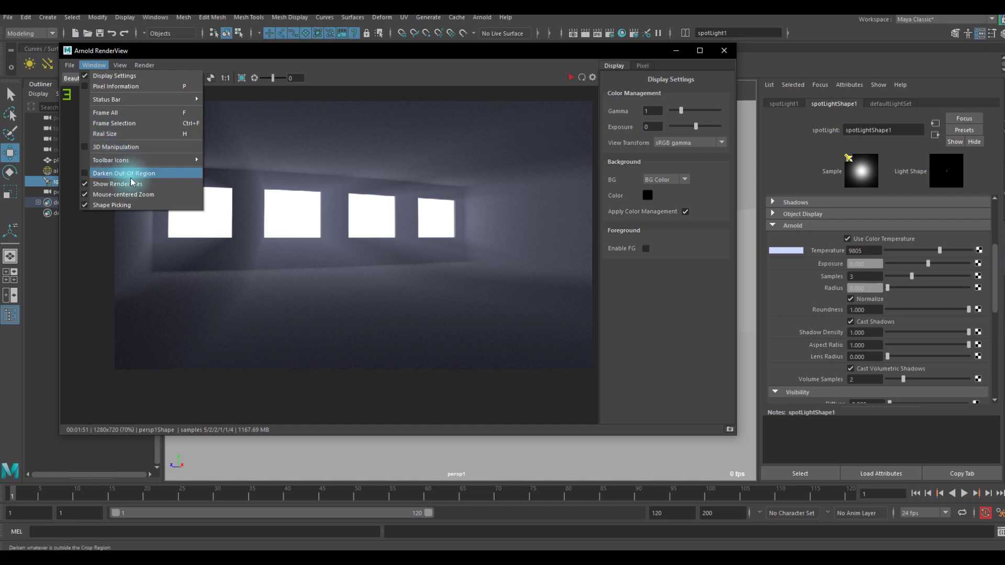
Show the RenderView Display Settings and set the display Gamma to .7.
click(114, 75)
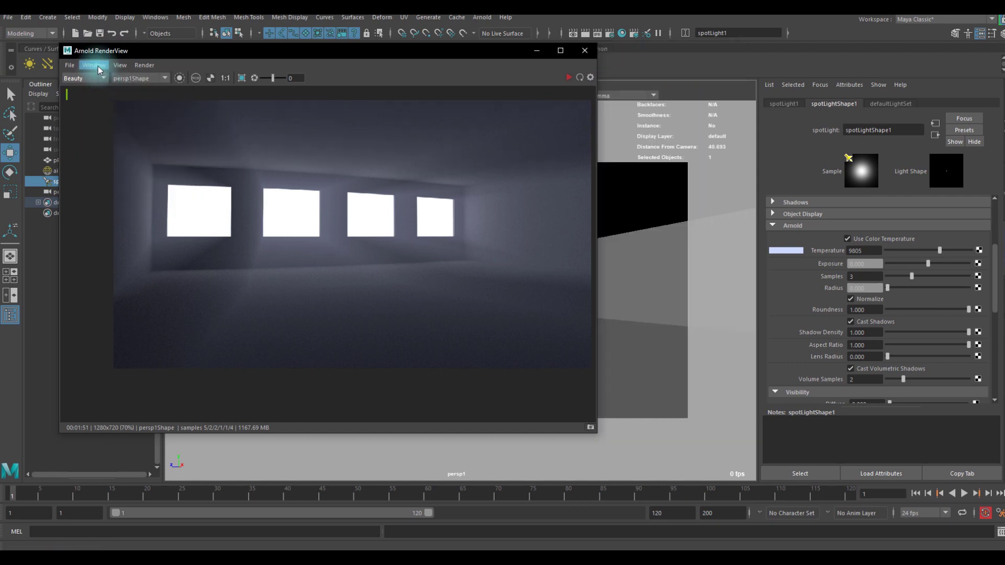
click(95, 65)
click(111, 76)
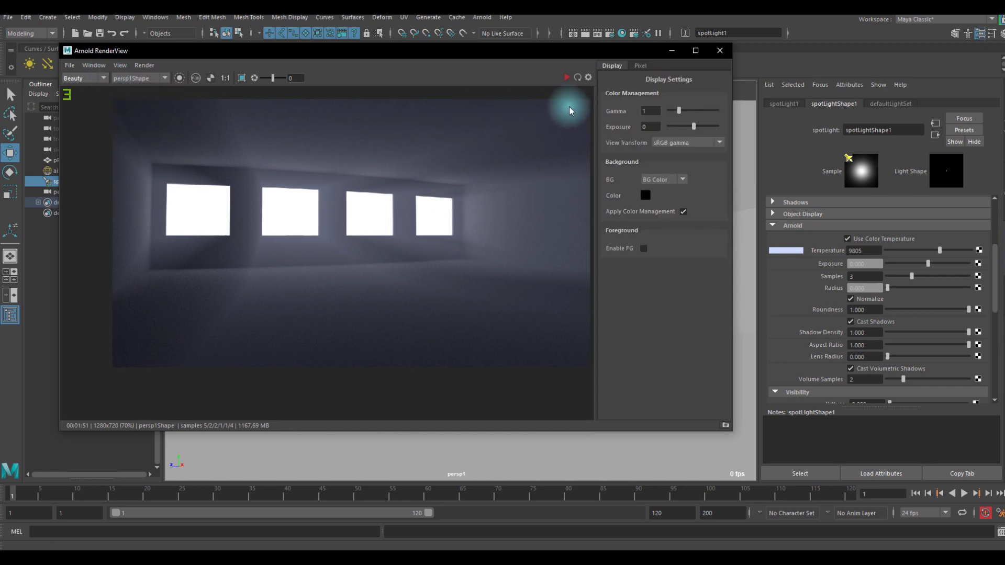
drag(677, 111, 702, 128)
text(.6)
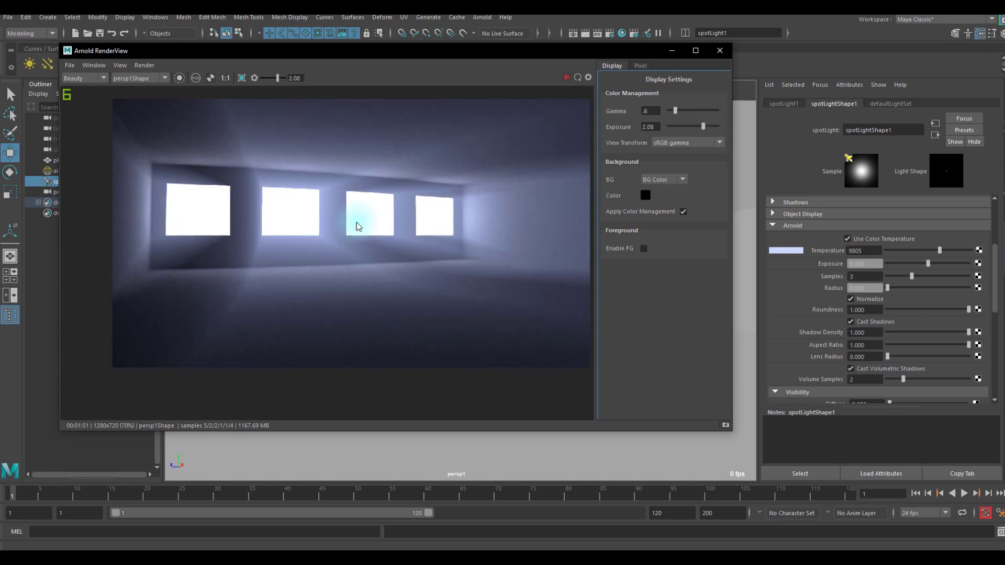
scroll(285, 198, up, 1)
scroll(348, 200, down, 1)
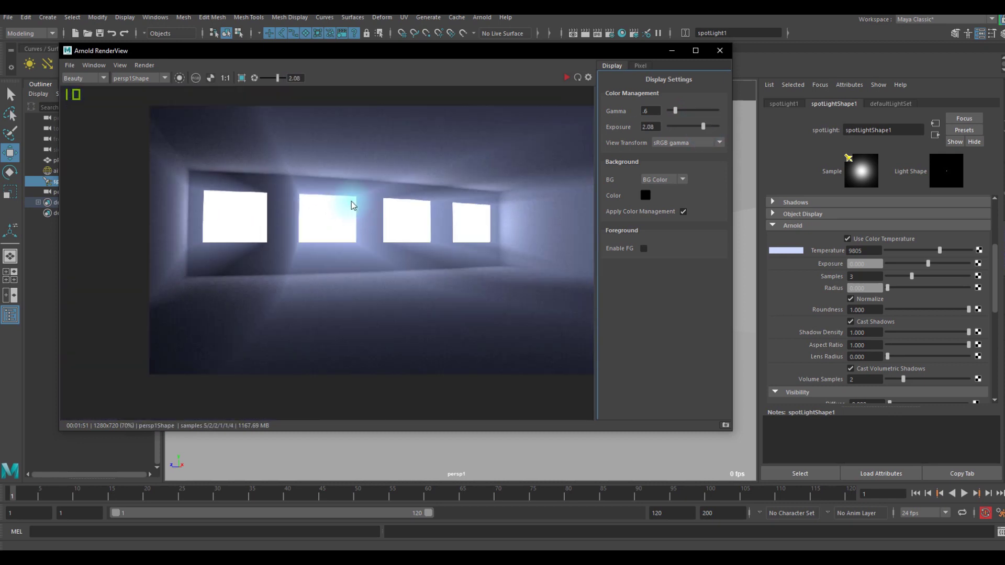
middle_drag(418, 229, 358, 200)
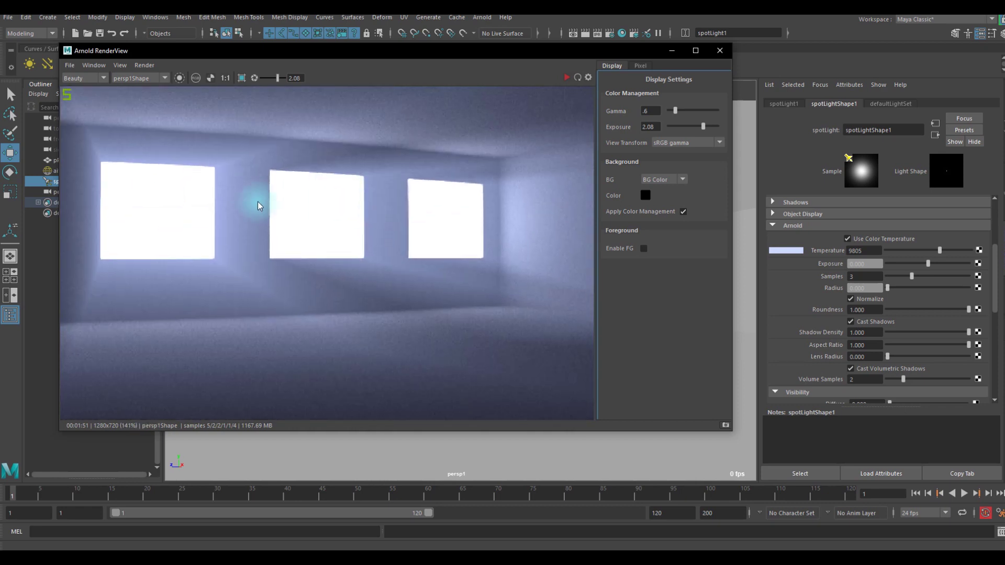
drag(291, 225, 342, 240)
drag(658, 111, 617, 111)
text(.7)
key(Return)
Set the RenderView display Exposure to 2.
scroll(260, 248, down, 4)
scroll(306, 254, up, 2)
scroll(286, 243, up, 1)
drag(286, 242, 354, 245)
scroll(341, 222, down, 1)
scroll(443, 205, up, 1)
drag(444, 206, 468, 143)
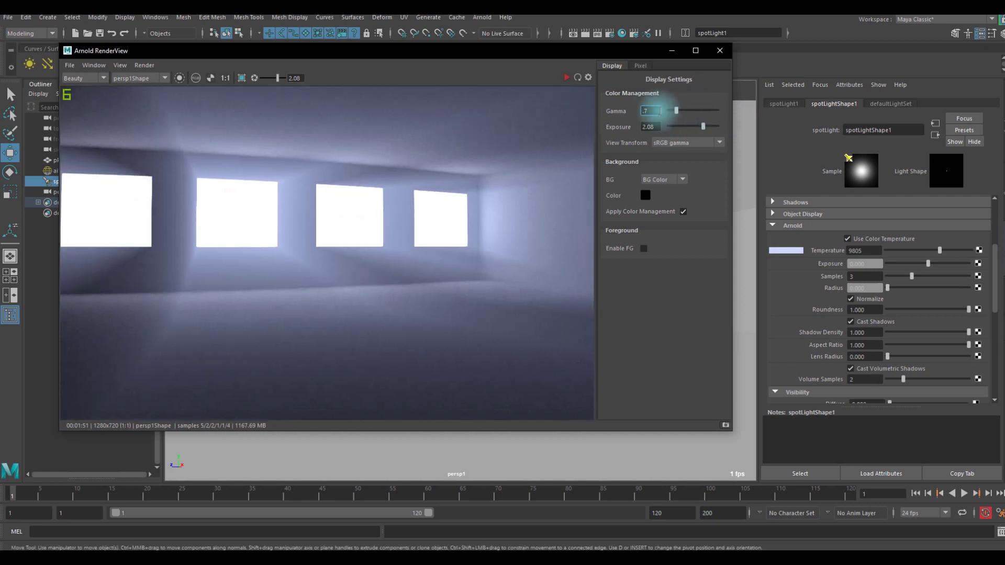
double_click(648, 127)
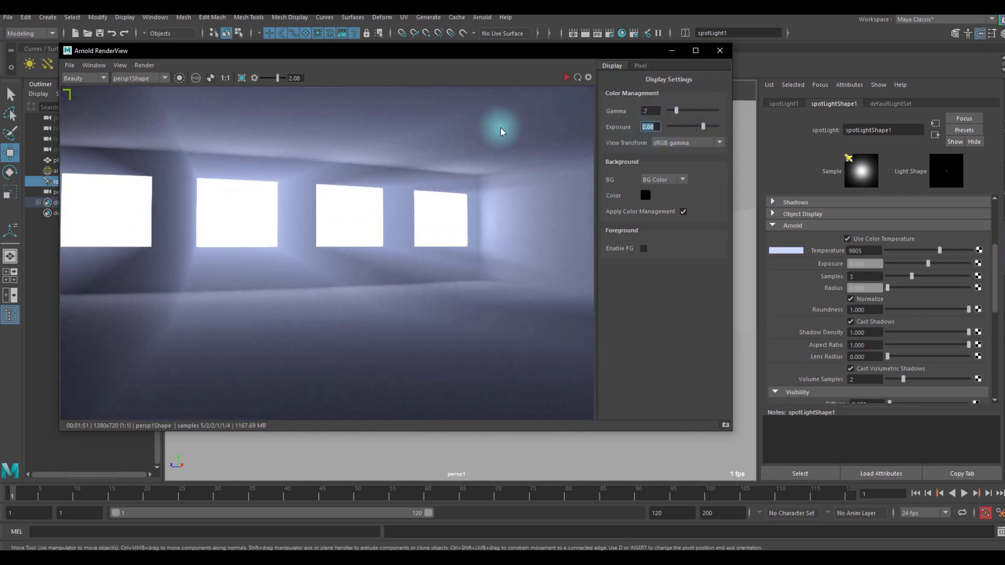
text(2)
Zoom and pan around the brightened render to inspect the light rays.
scroll(315, 224, down, 3)
scroll(315, 224, up, 4)
scroll(315, 224, down, 3)
scroll(315, 224, up, 4)
drag(366, 275, 409, 151)
drag(322, 325, 359, 306)
scroll(325, 271, down, 2)
scroll(325, 271, up, 2)
scroll(353, 235, down, 1)
scroll(353, 235, up, 3)
scroll(357, 293, down, 2)
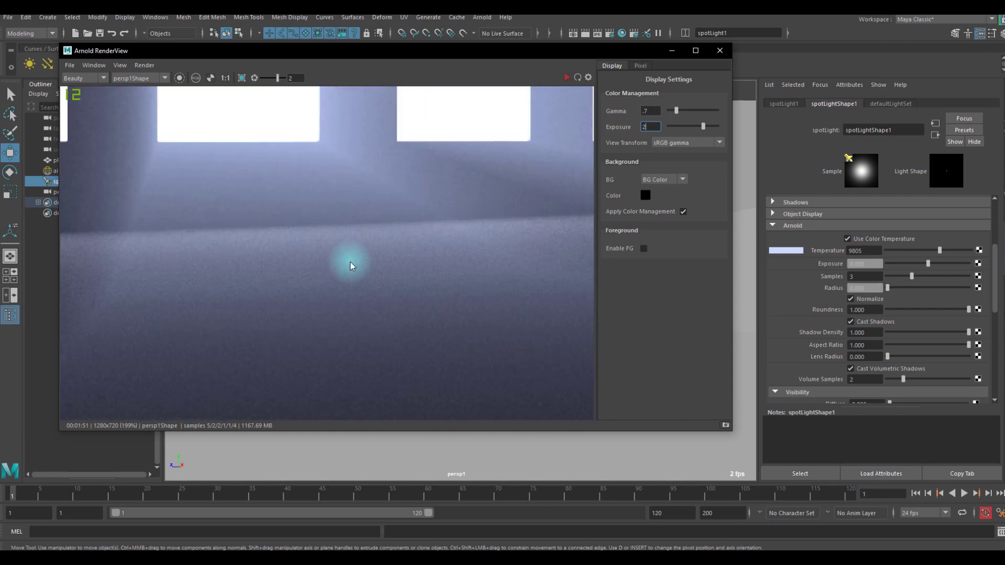
drag(337, 225, 337, 351)
scroll(333, 372, up, 1)
scroll(384, 253, down, 4)
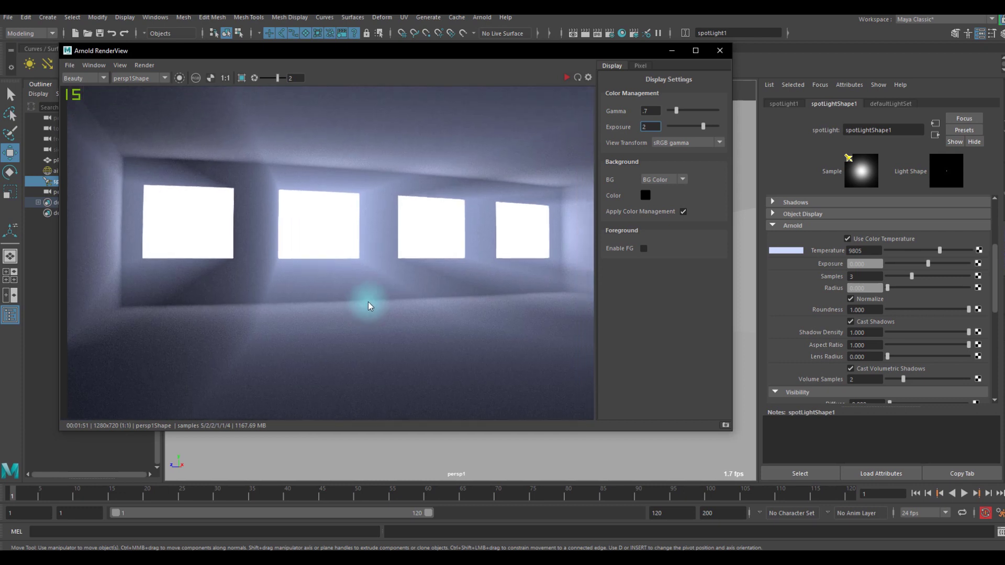
drag(344, 268, 356, 259)
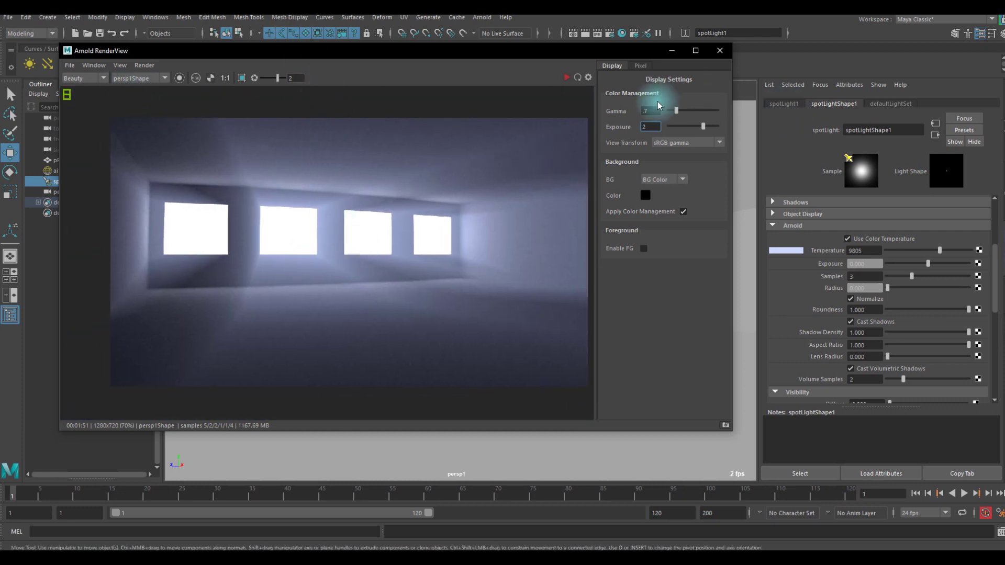
Enable applying display gamma and exposure in the RenderView save image options.
click(68, 66)
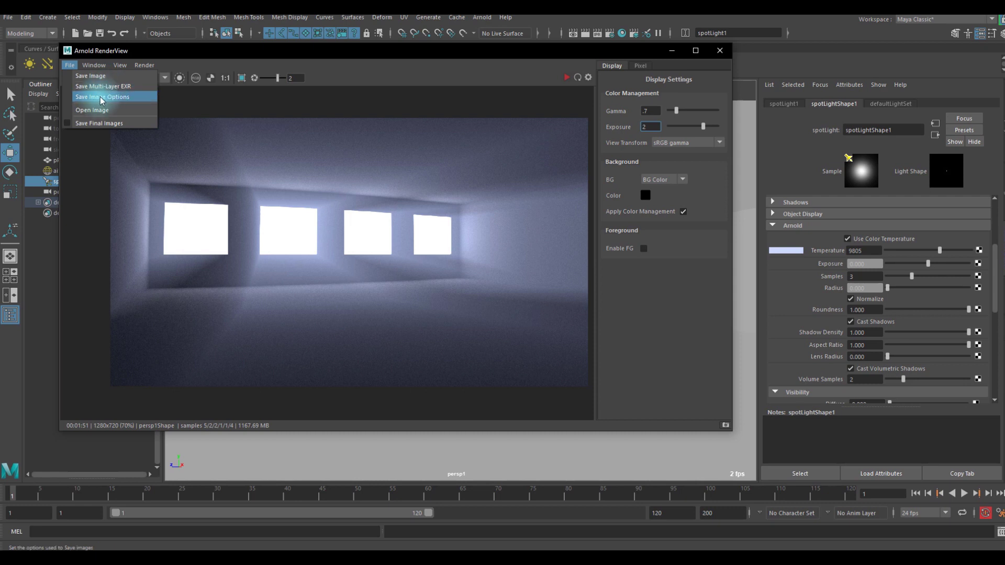
click(133, 97)
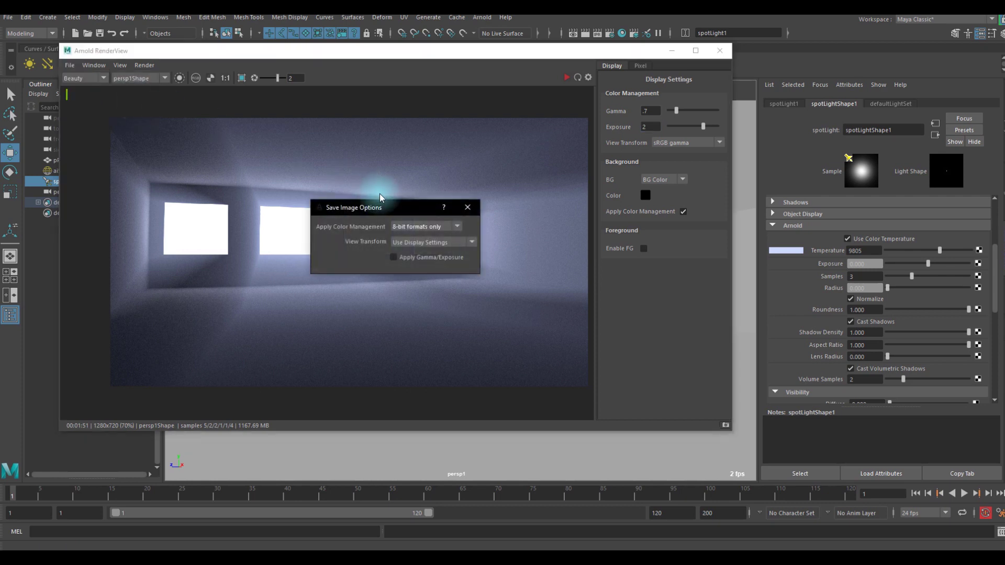
drag(382, 200, 382, 165)
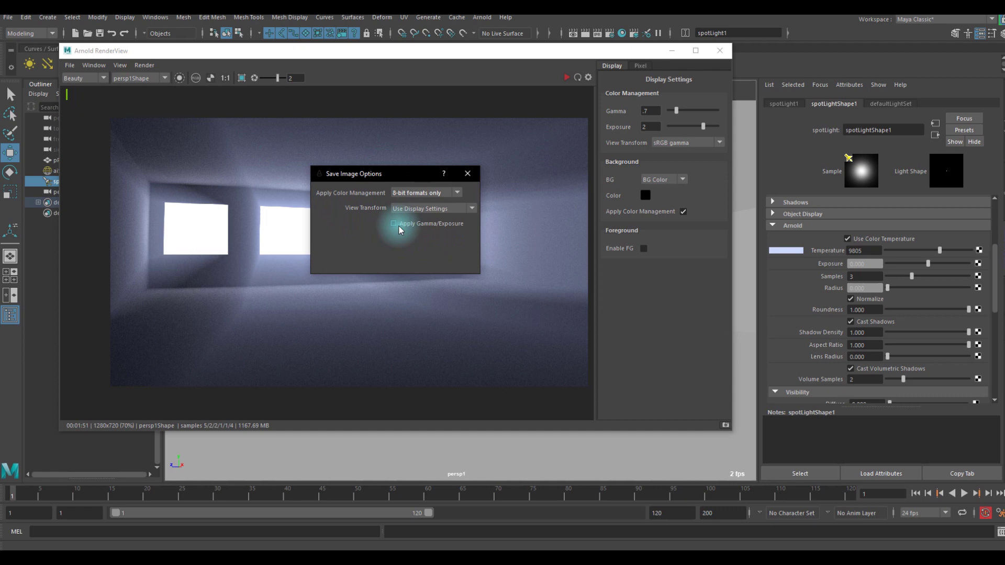
click(407, 226)
click(467, 174)
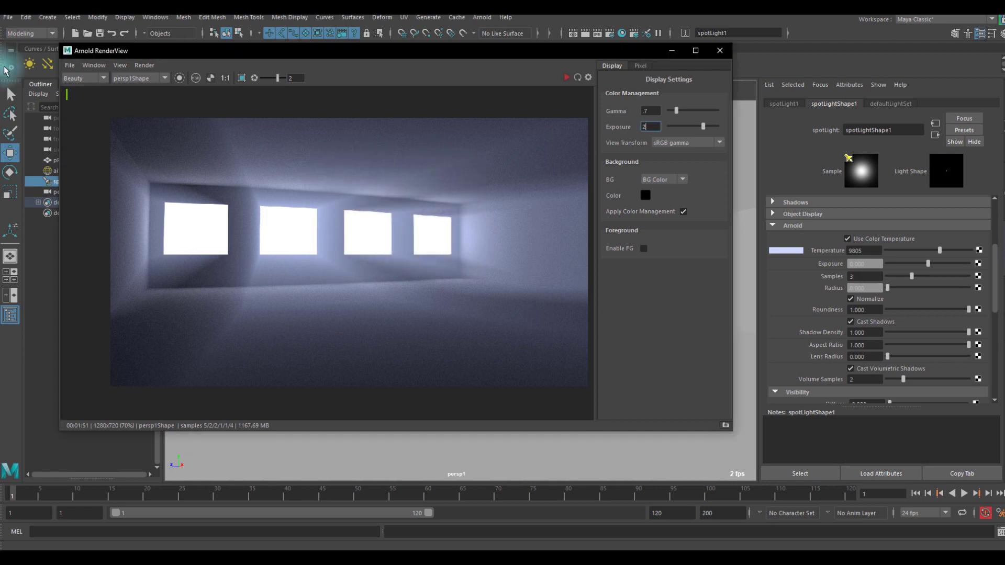
Start saving the render as an image file, then cancel the Save Image As dialog.
click(69, 65)
click(104, 87)
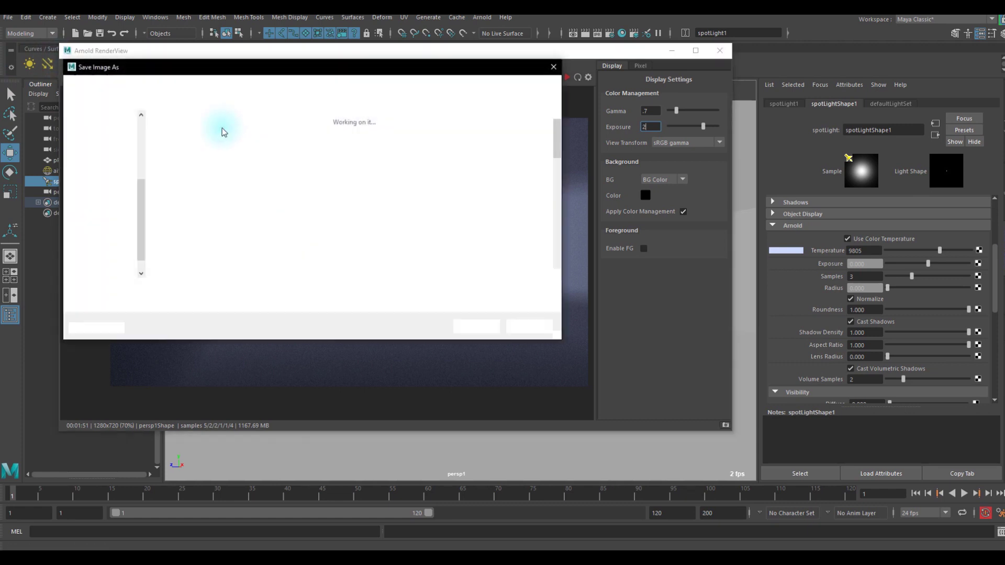
click(225, 302)
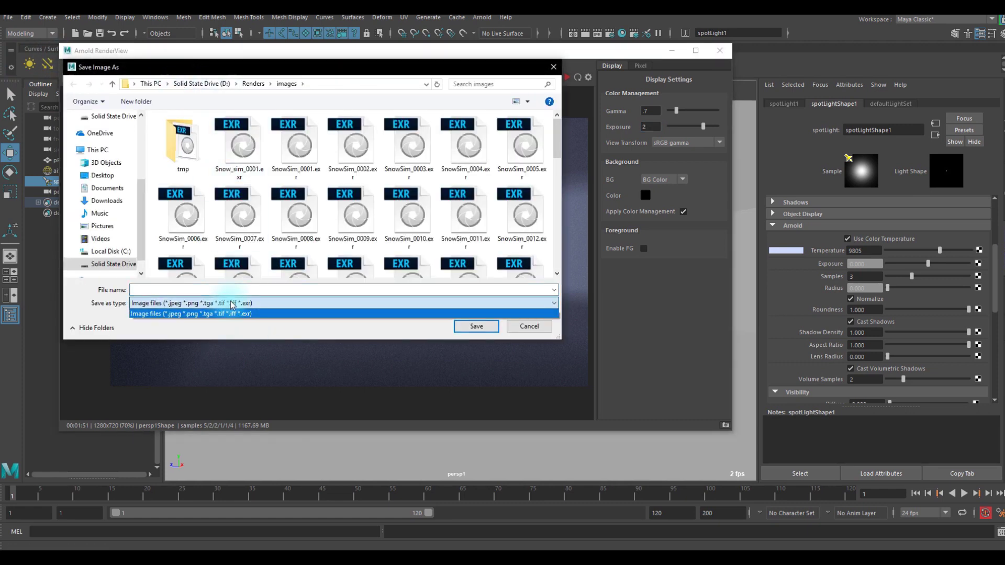
click(225, 314)
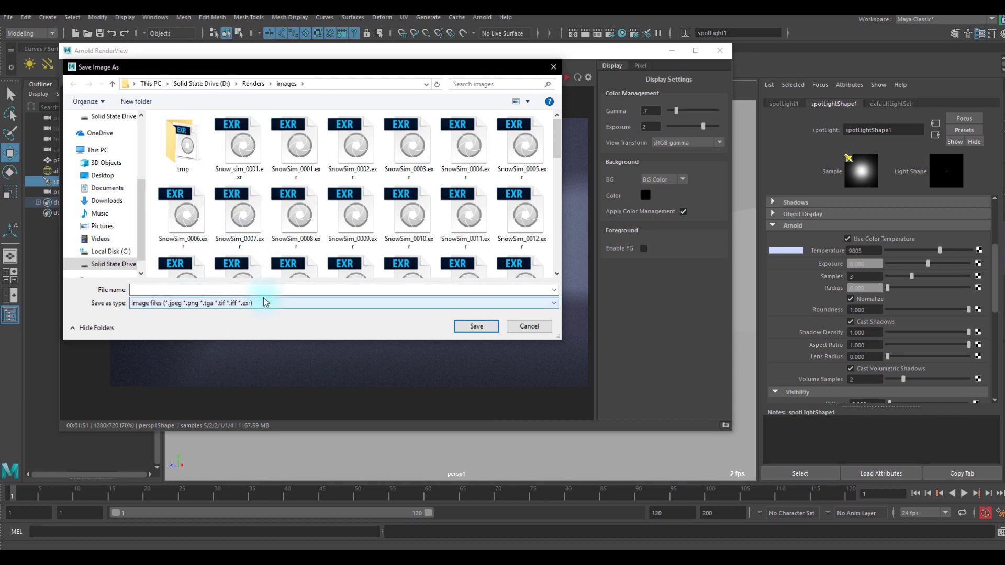
click(529, 326)
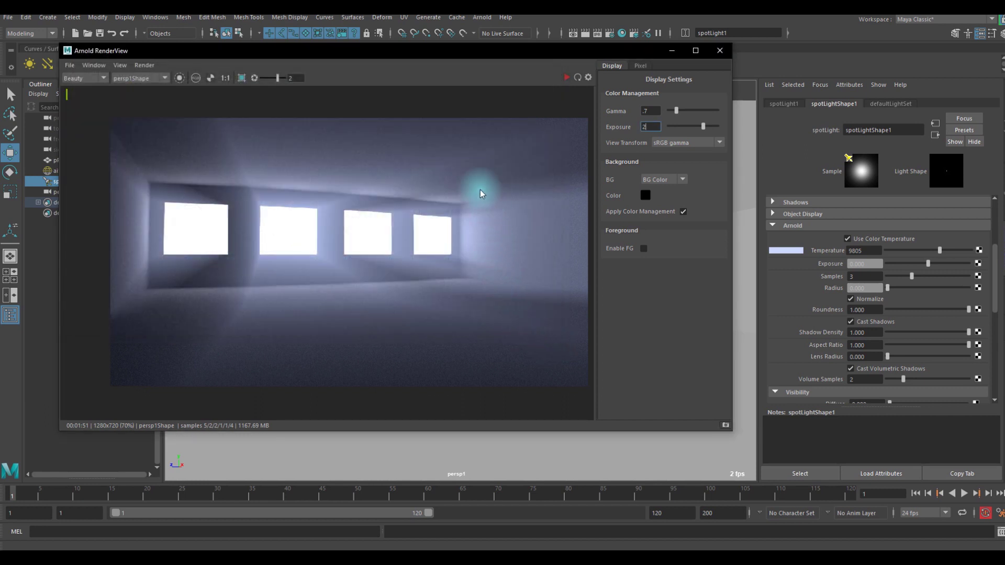
Browse the available passes in Render Settings' AOVs tab, then close Render Settings.
middle_drag(473, 181, 456, 180)
drag(416, 58, 434, 82)
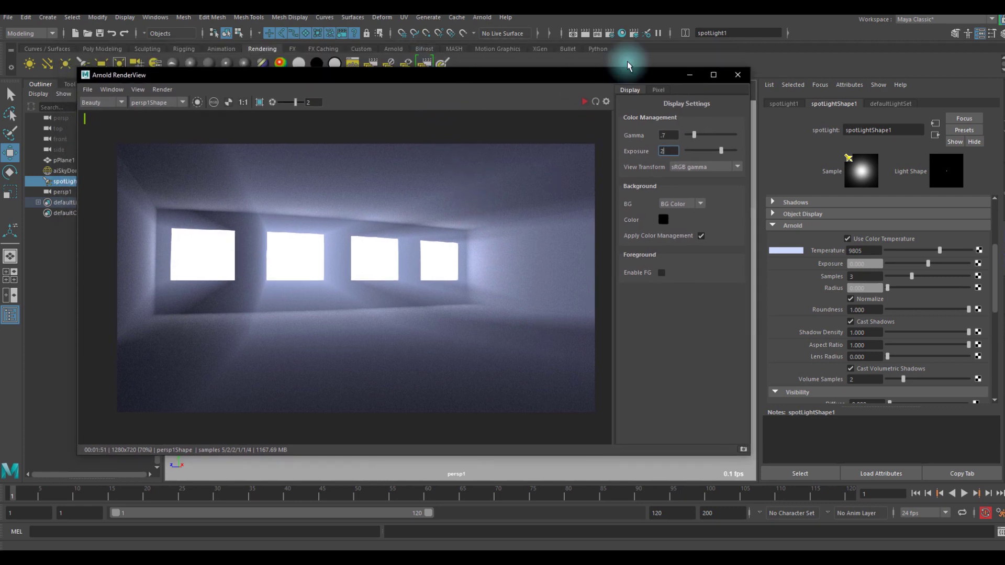
click(609, 32)
drag(496, 48, 445, 53)
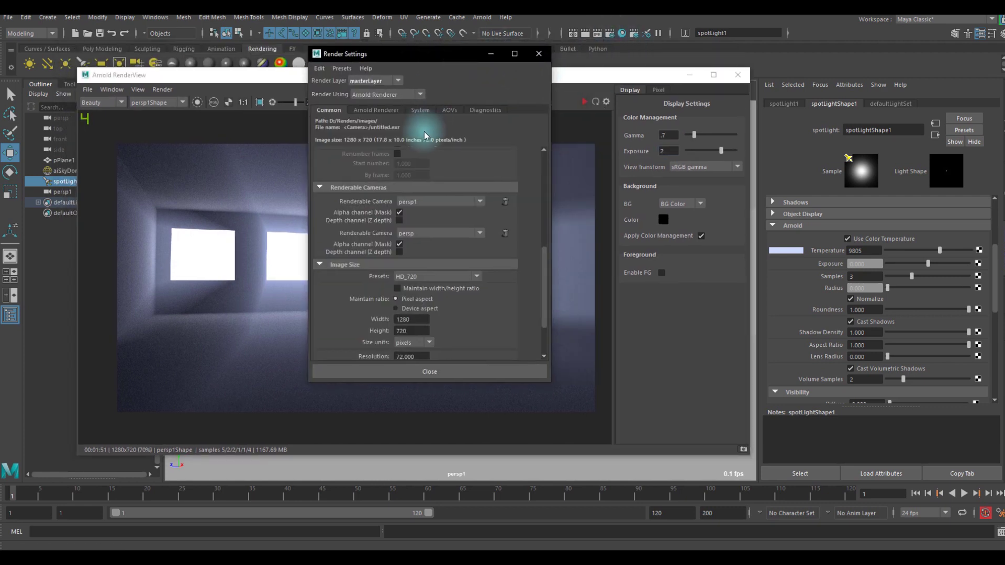
click(449, 110)
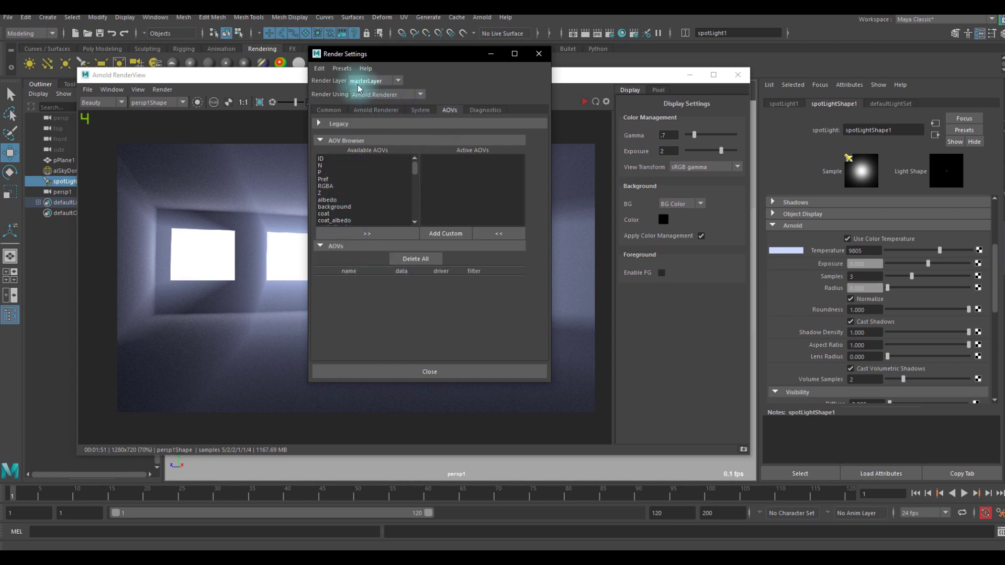
scroll(341, 207, down, 5)
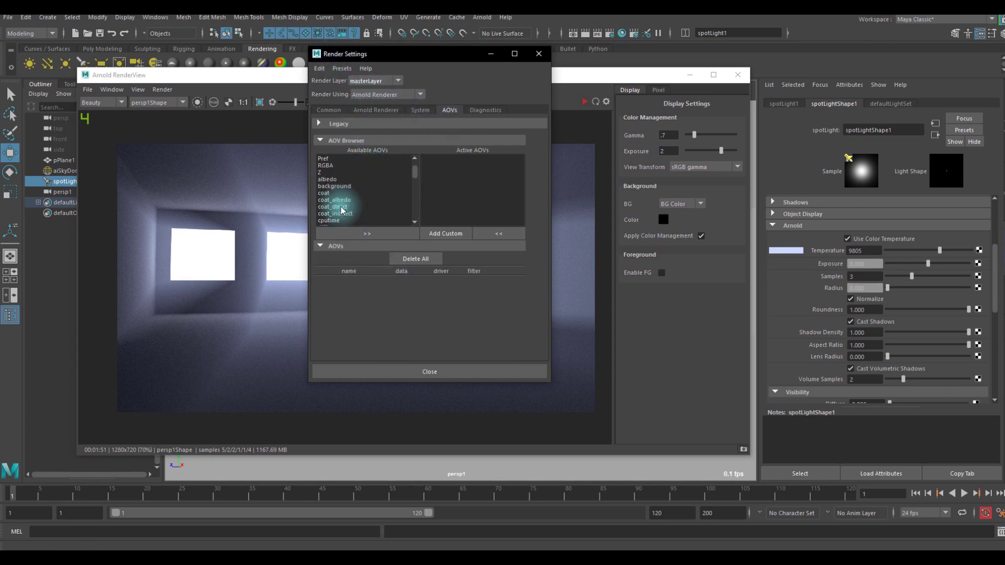
scroll(345, 206, down, 4)
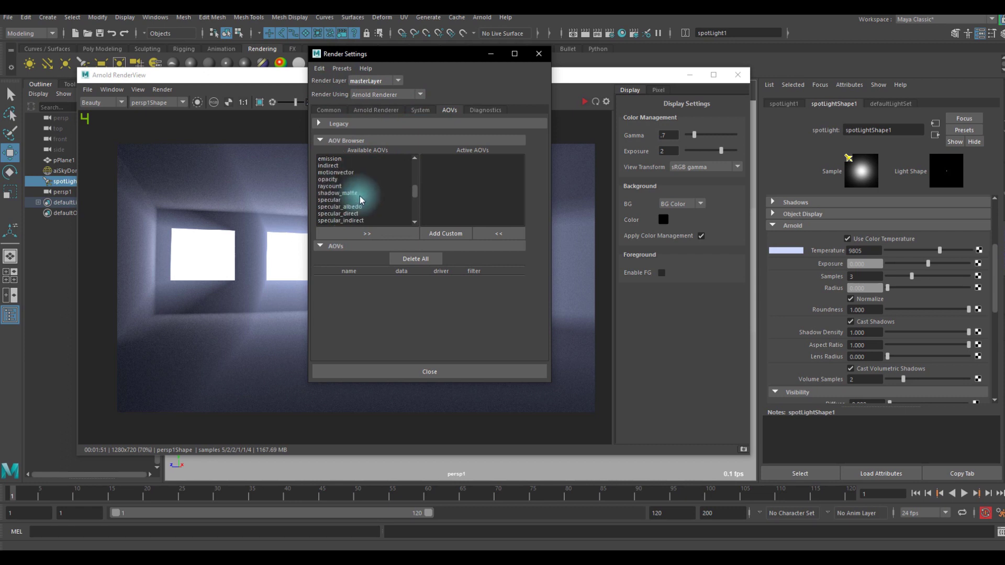
scroll(347, 202, down, 3)
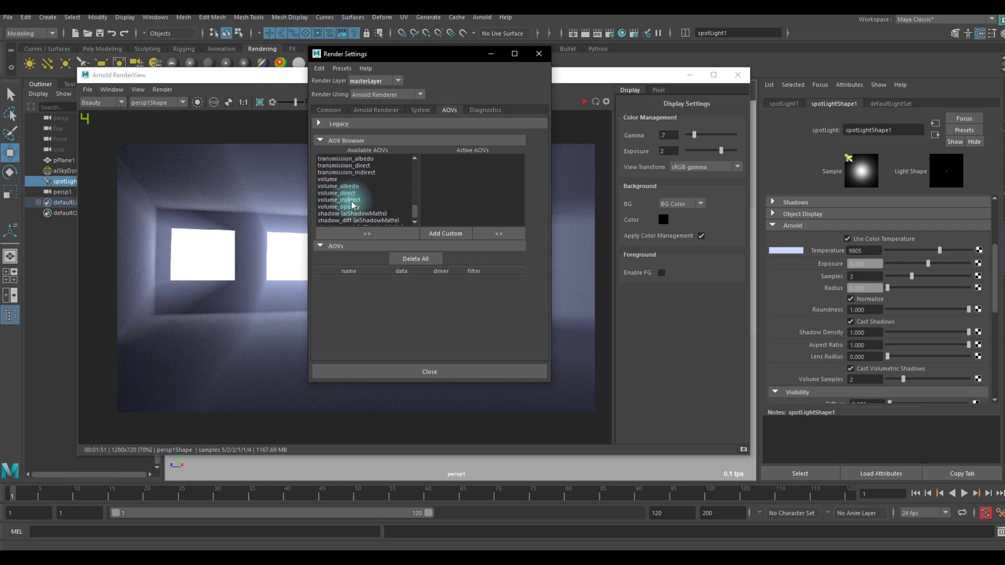
click(351, 199)
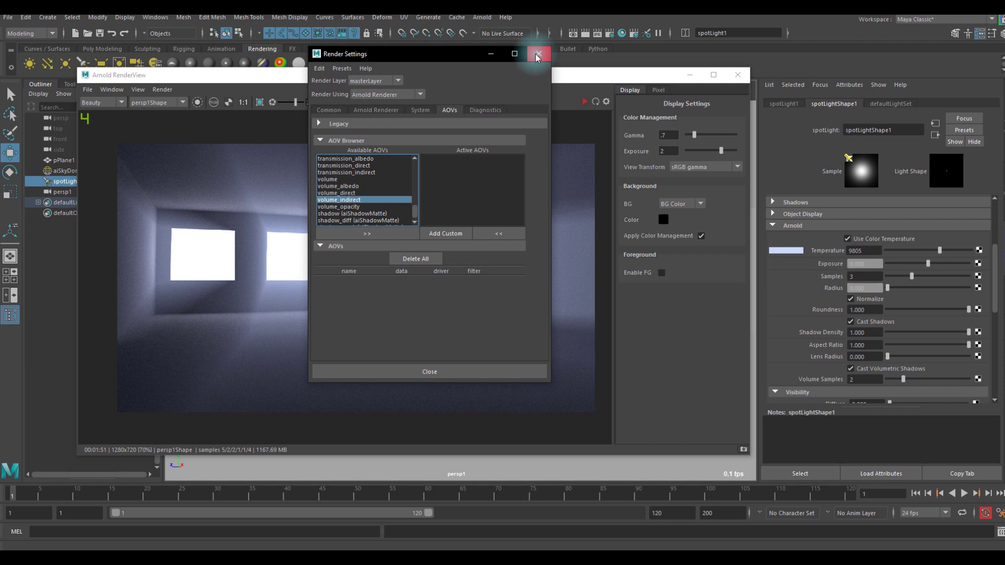
click(538, 53)
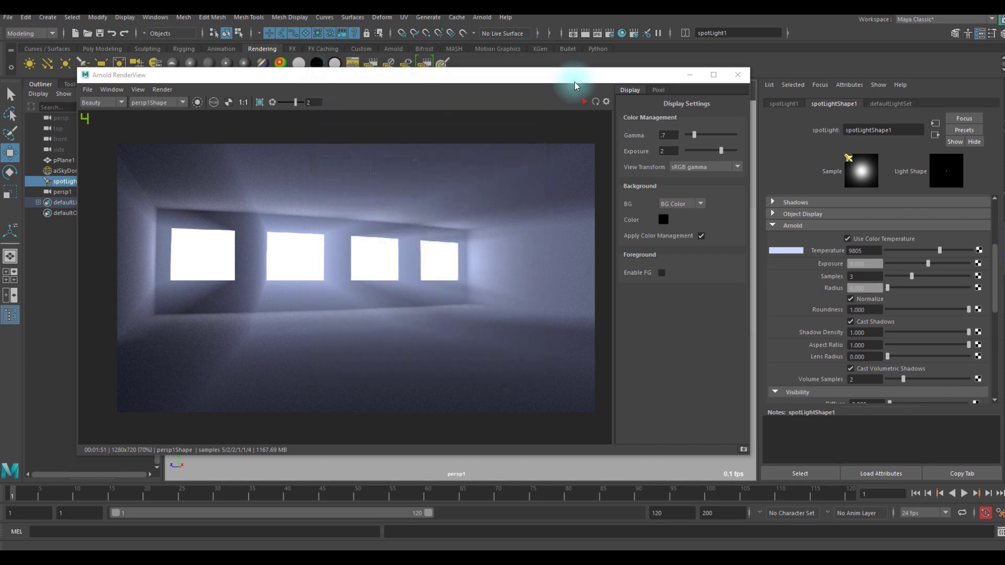
Stop the IPR render and close the Arnold RenderView.
drag(545, 78, 501, 53)
click(574, 83)
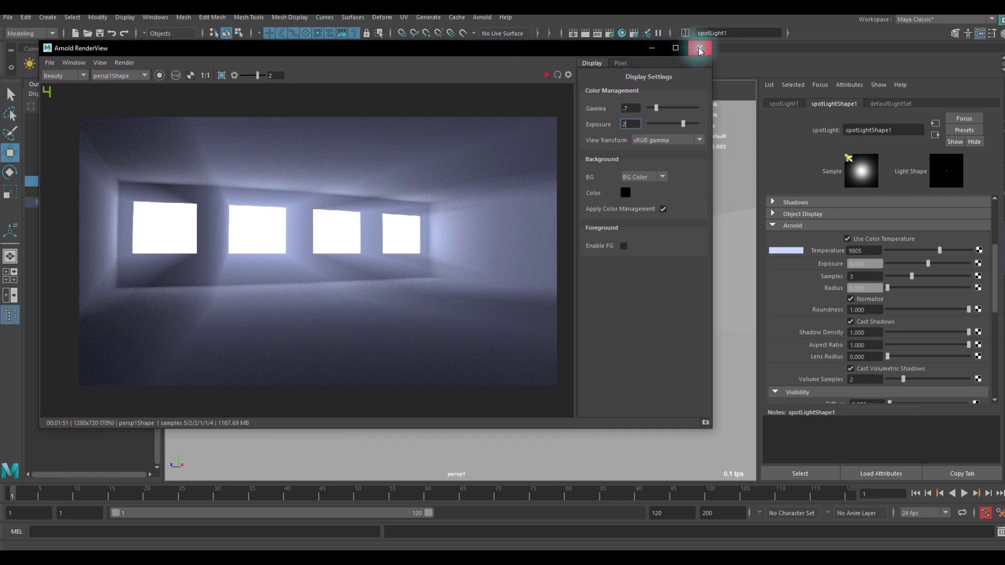
click(700, 48)
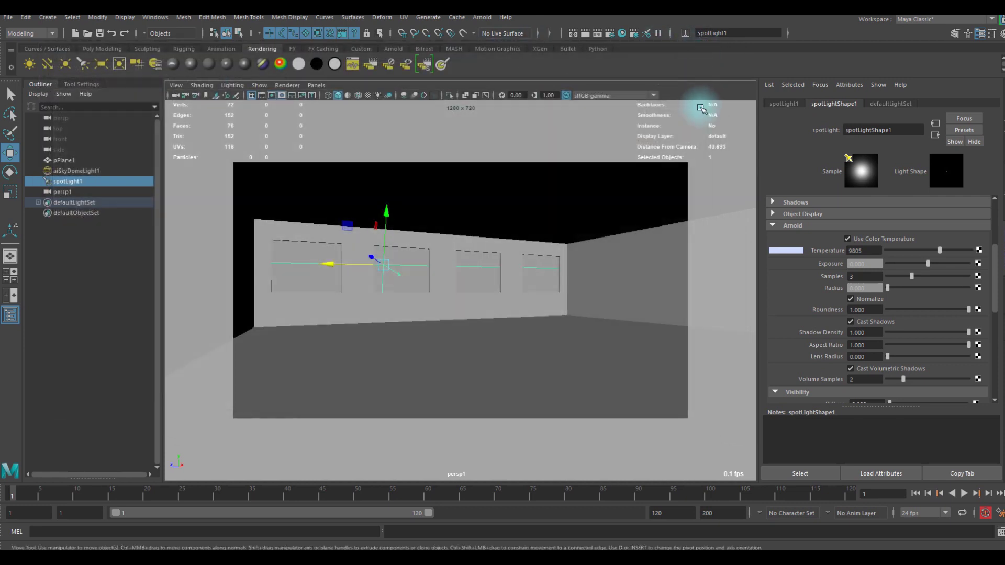
Open the Environment Atmosphere volume's attributes from the Arnold Renderer settings.
click(609, 35)
click(366, 110)
scroll(485, 316, down, 2)
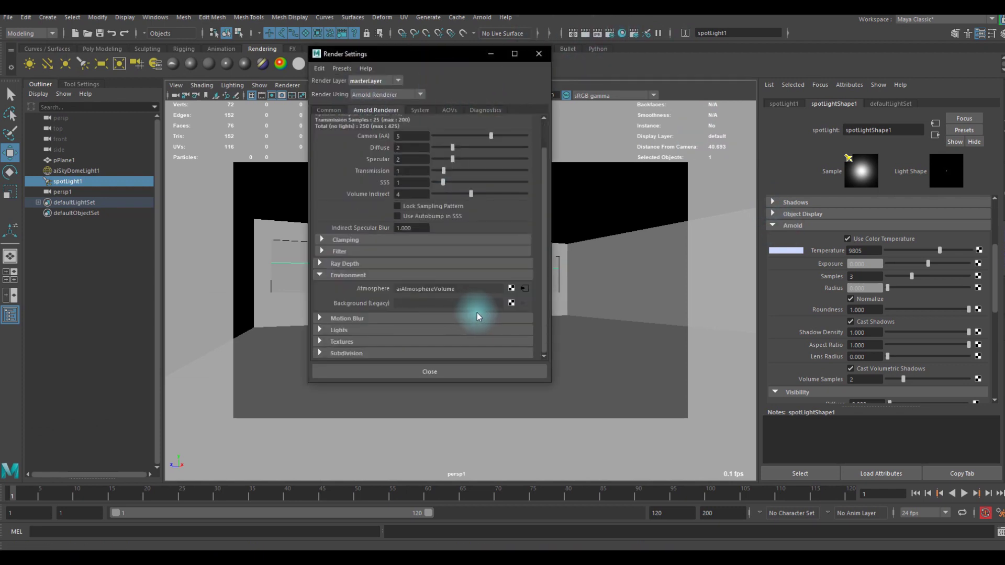
click(532, 289)
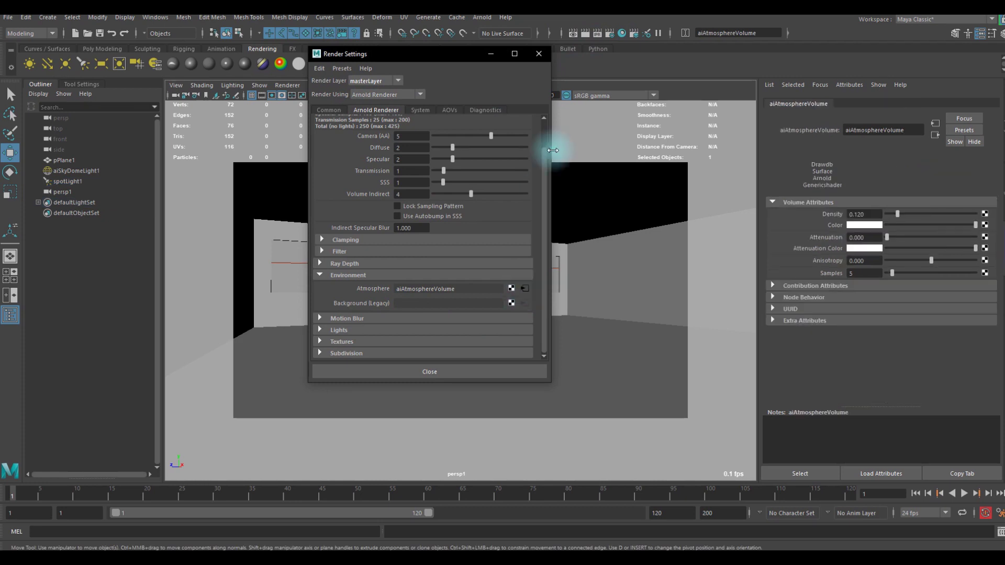
click(542, 53)
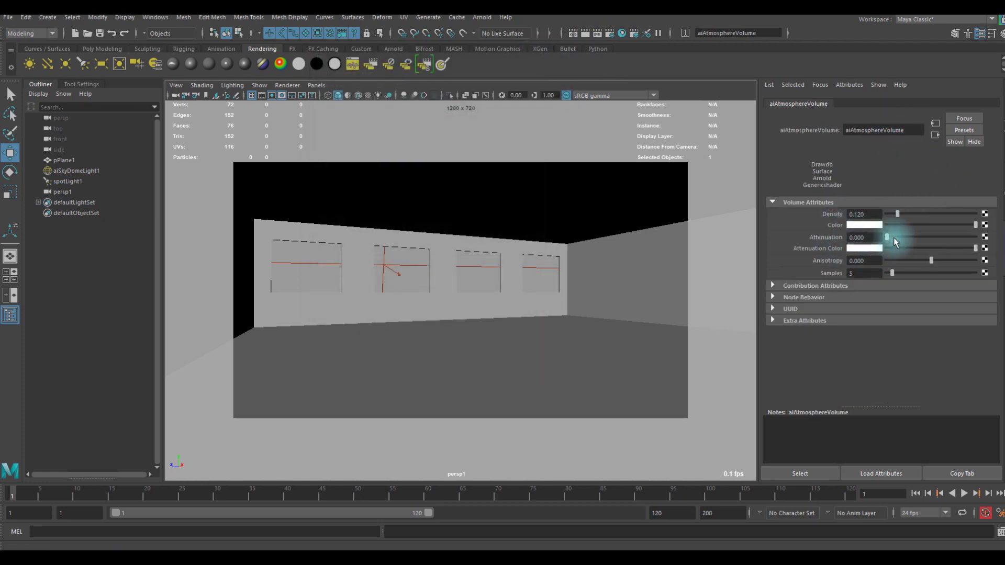
Raise the atmosphere Attenuation to 1 and restart the Arnold IPR render.
drag(891, 237, 981, 241)
click(482, 17)
click(504, 48)
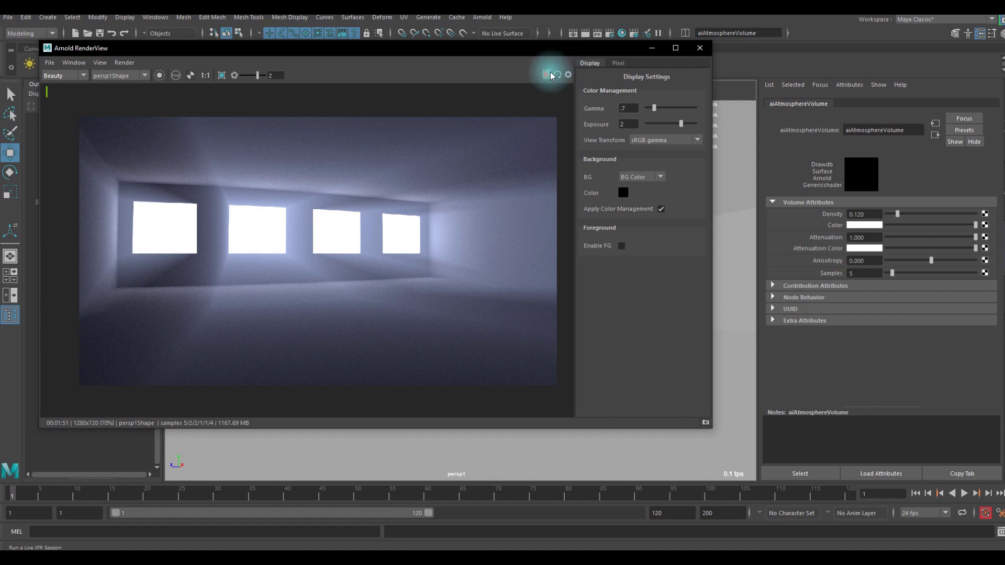
click(546, 75)
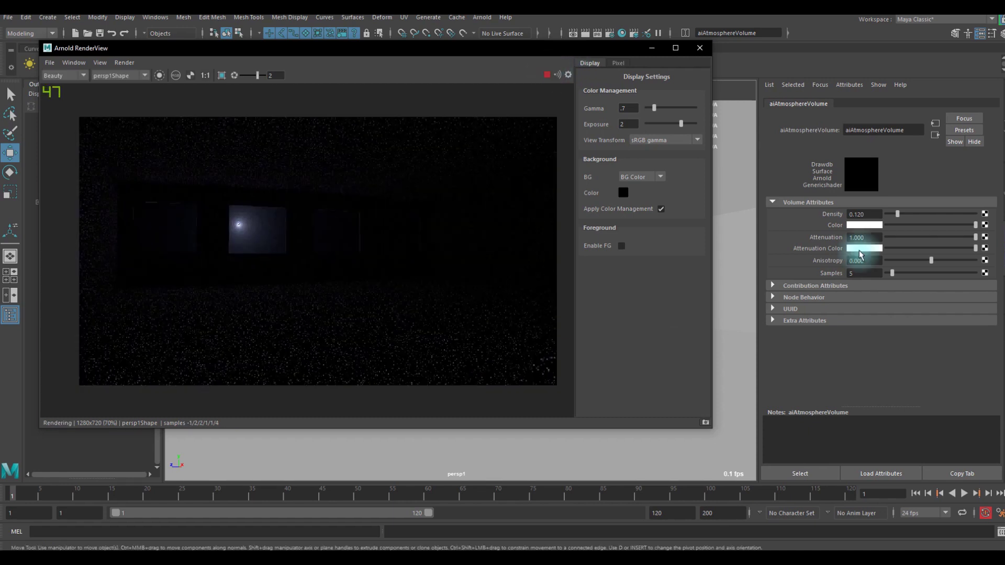
Map a Brownian 3D texture onto the atmosphere's Attenuation Color.
click(984, 248)
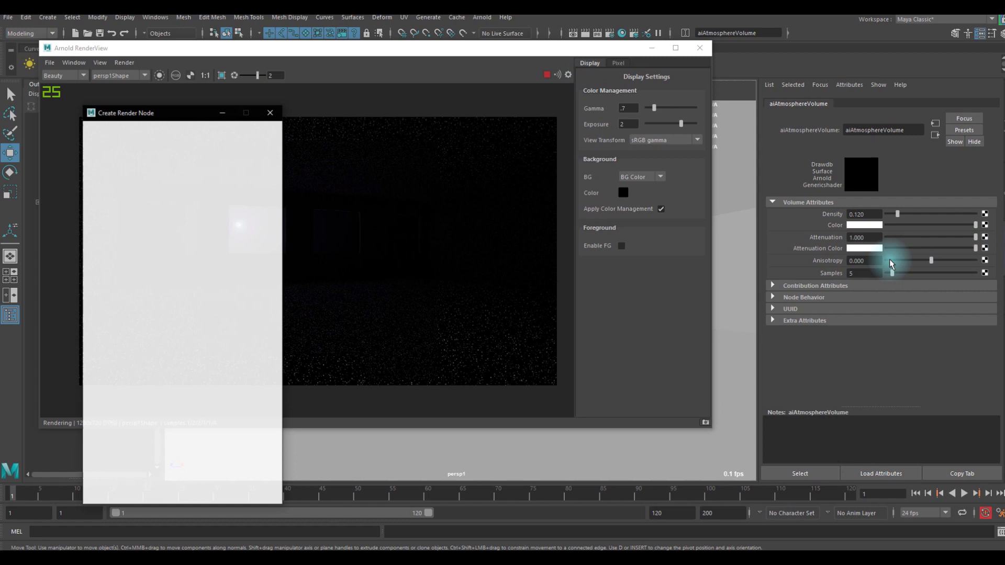
click(161, 196)
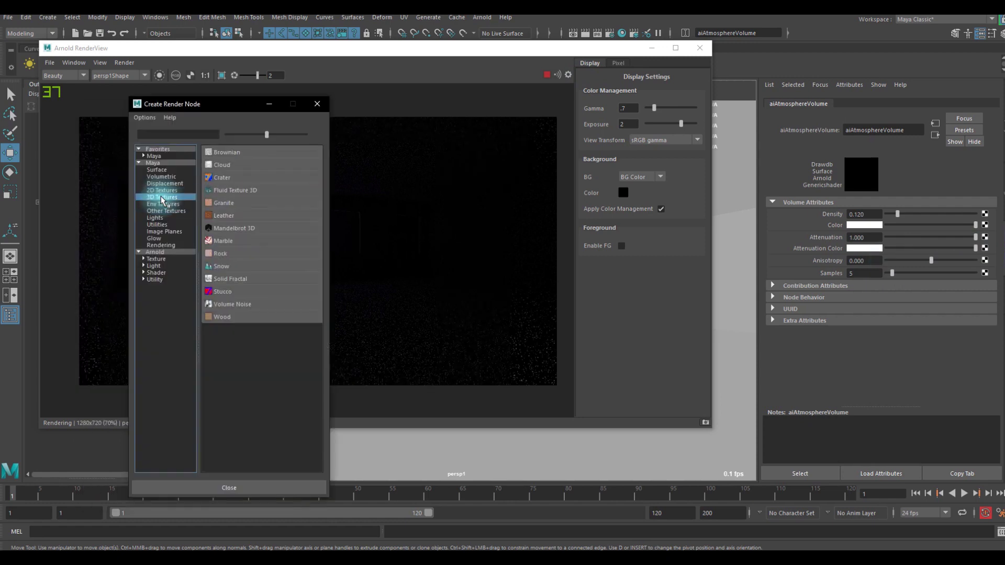
click(227, 152)
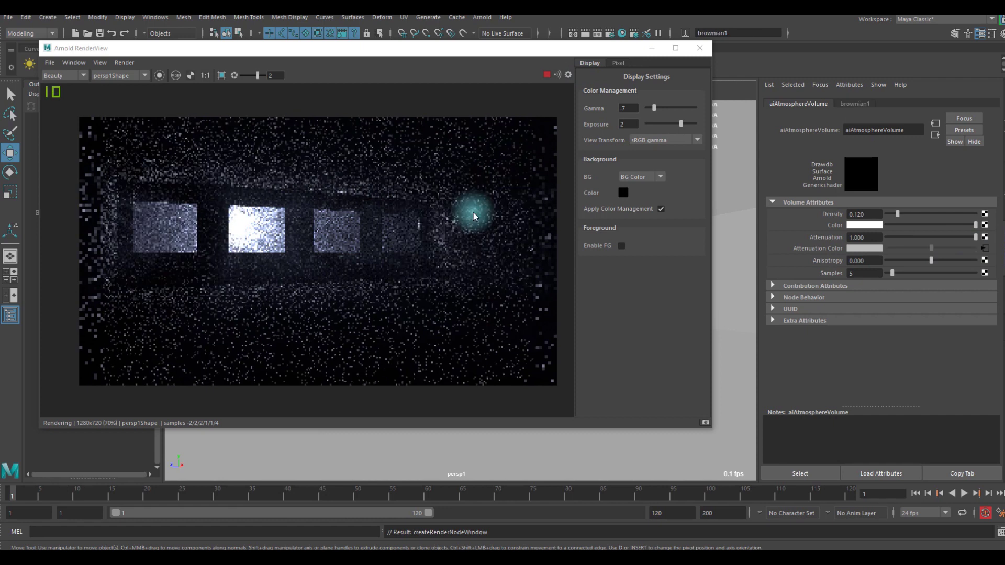
Zoom and pan around the re-rendered room to inspect the noise-textured haze.
scroll(364, 207, up, 3)
middle_drag(280, 175, 387, 211)
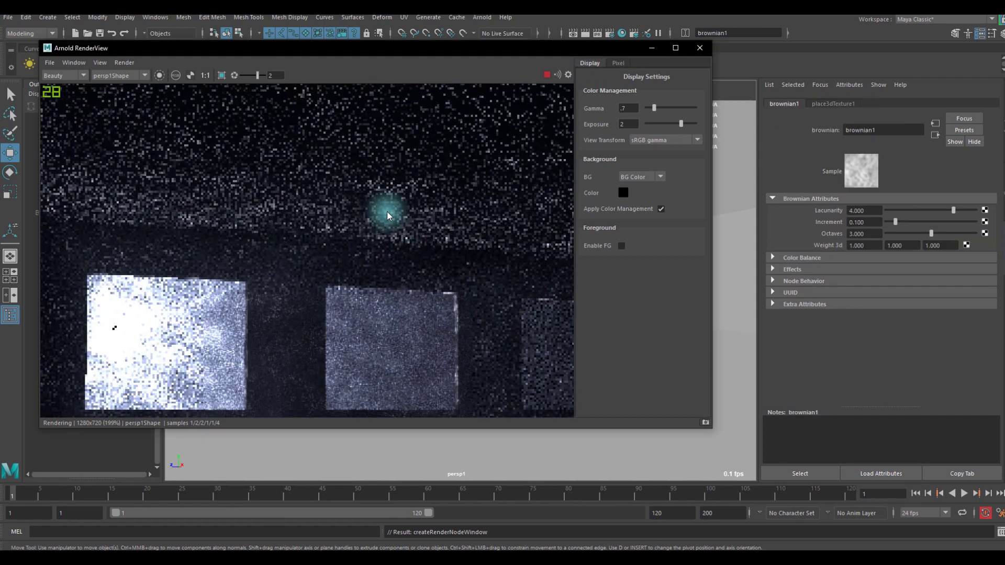
scroll(227, 159, down, 1)
middle_drag(227, 159, 328, 200)
scroll(327, 200, down, 1)
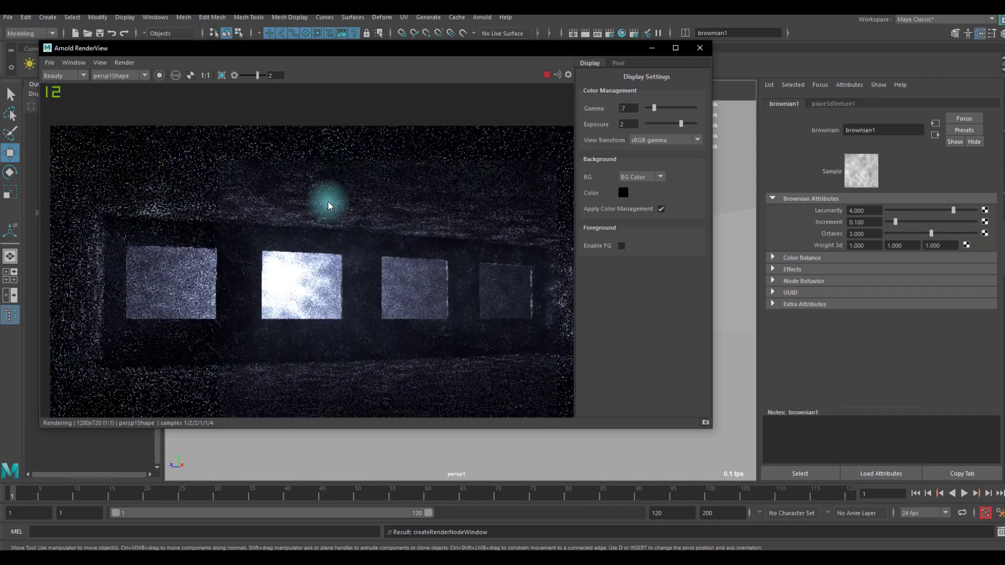
scroll(329, 202, down, 1)
middle_drag(387, 236, 348, 237)
scroll(381, 210, up, 3)
scroll(384, 224, down, 3)
scroll(398, 224, down, 1)
scroll(364, 231, up, 1)
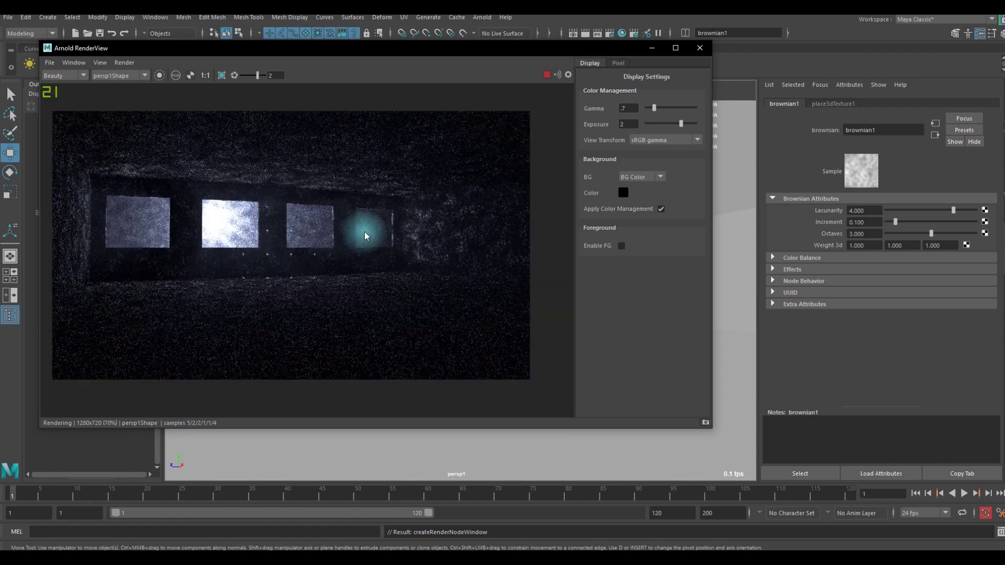
scroll(314, 229, down, 1)
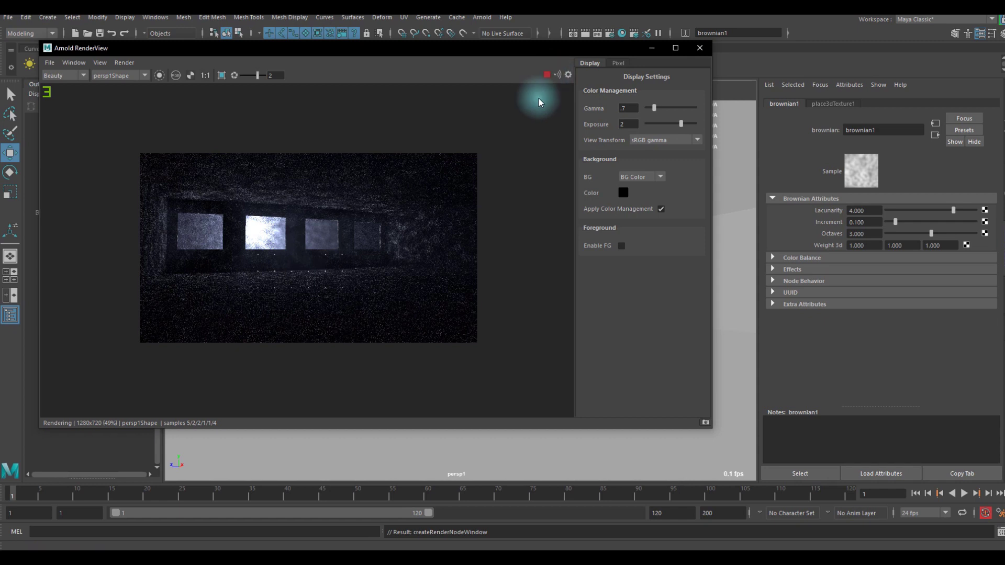
scroll(463, 173, up, 1)
scroll(464, 184, down, 1)
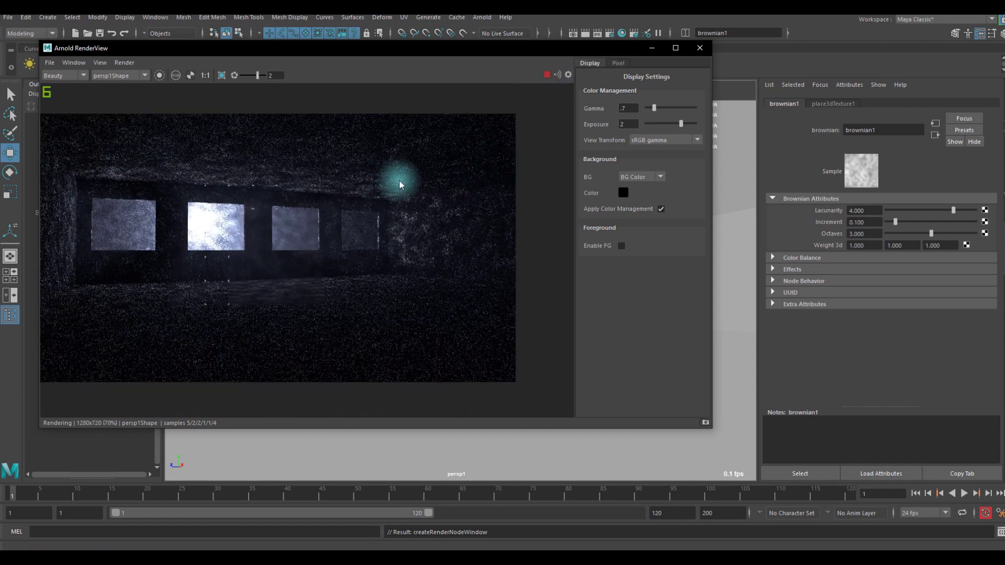
Stop the interactive render and close Arnold RenderView.
middle_drag(400, 179, 398, 190)
click(549, 76)
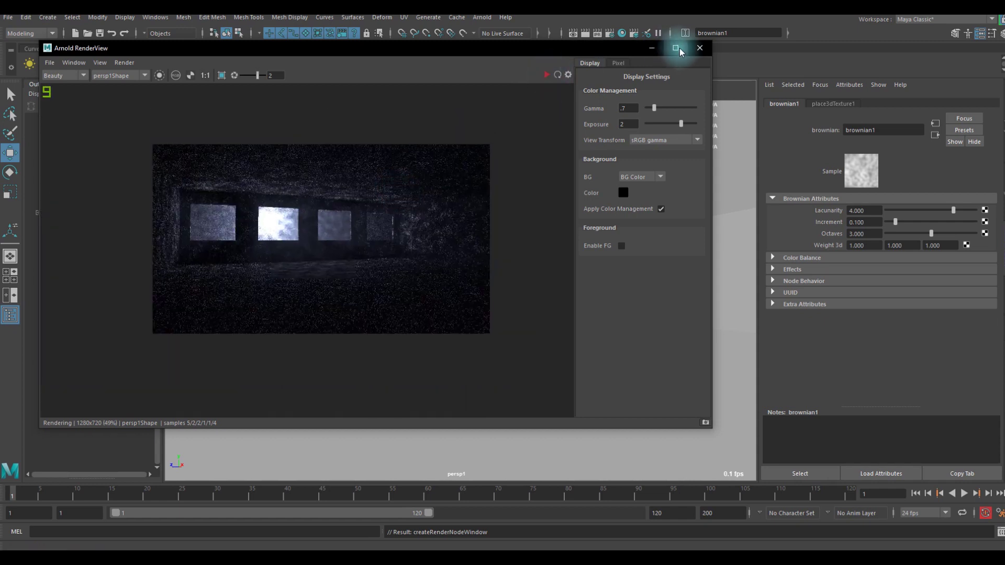
click(696, 47)
Switch the selection from the skydome to spotLight1 in the viewport, then bring up the Arnold menu.
click(467, 276)
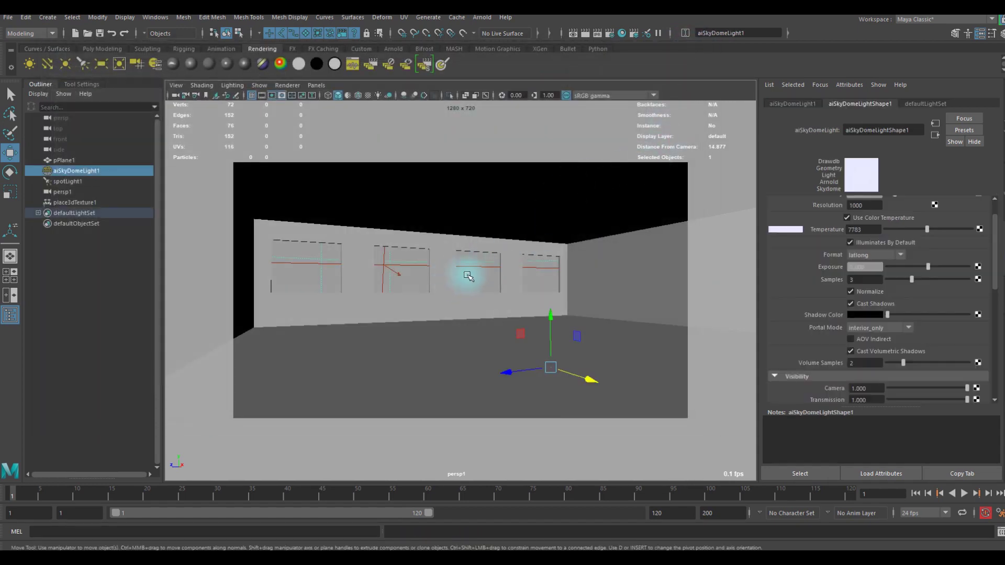
click(475, 275)
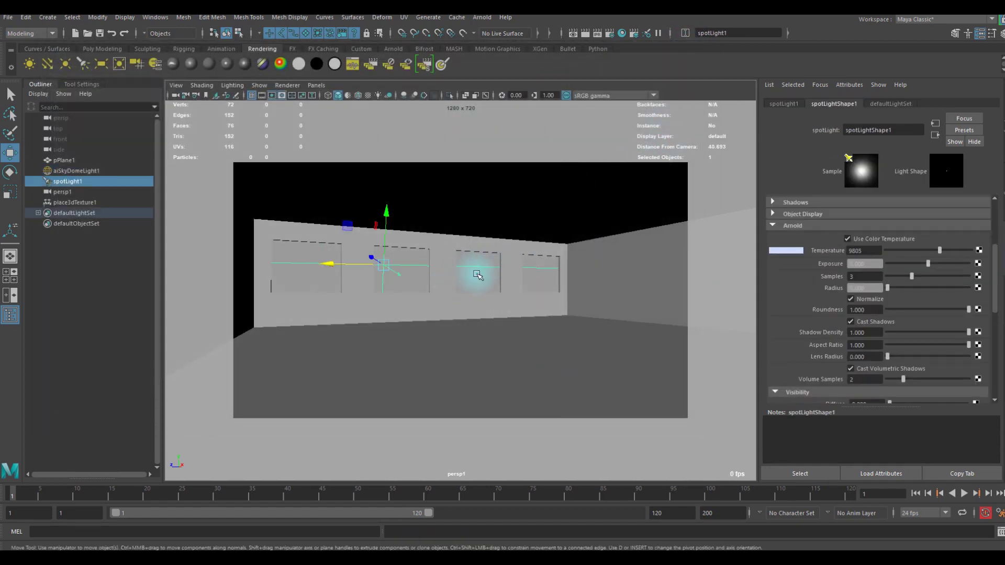
click(476, 273)
click(382, 263)
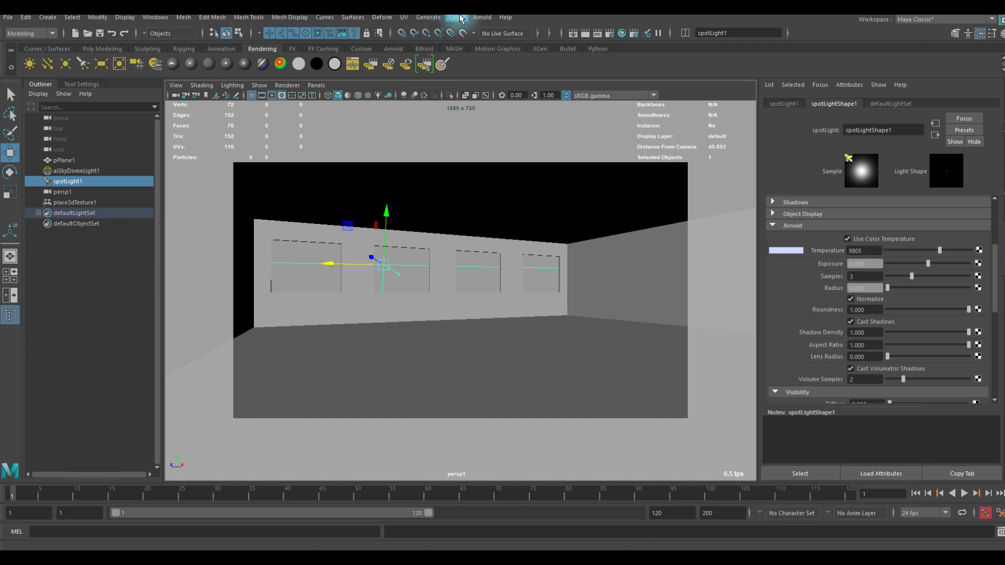
click(480, 18)
mouse_move(503, 55)
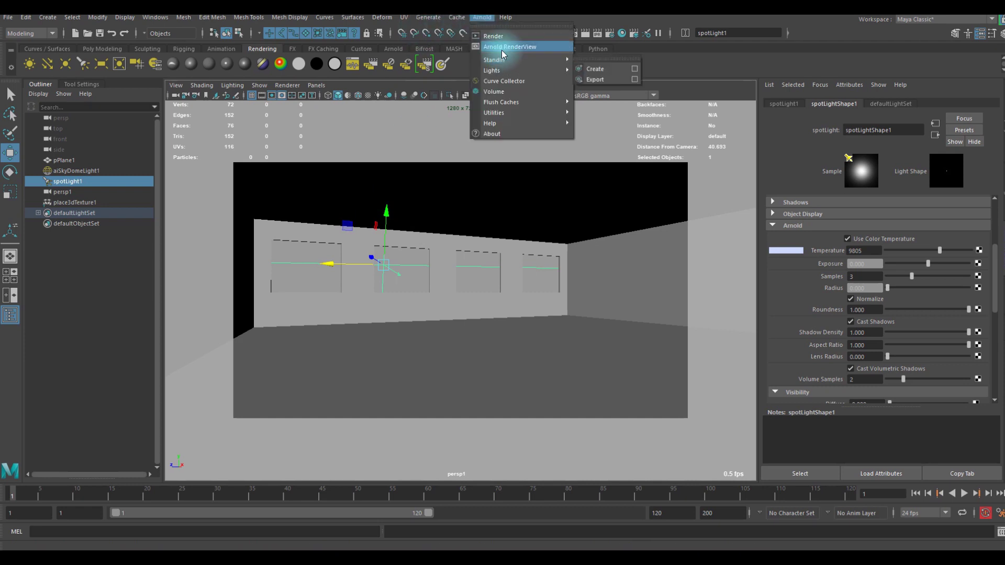